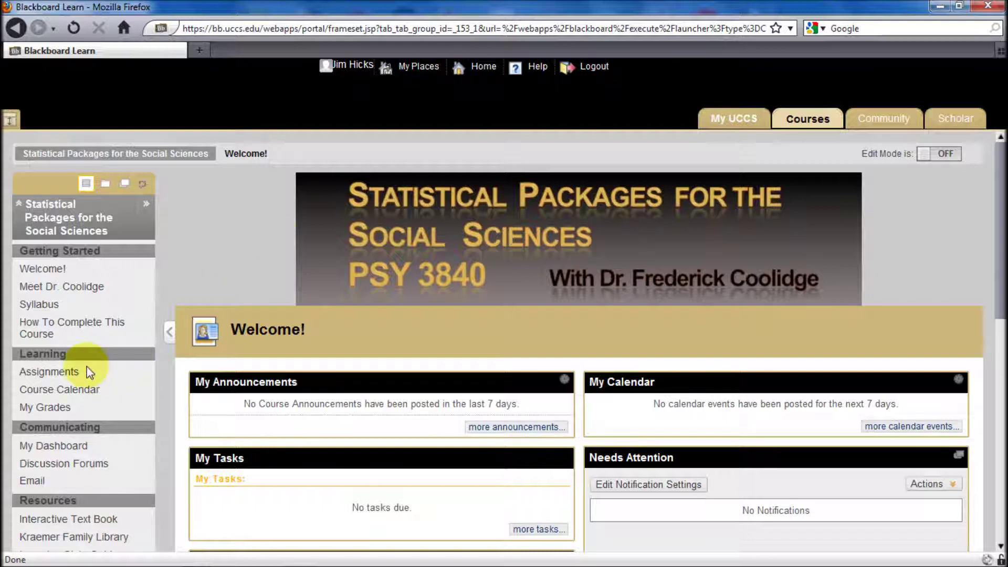
Open the A Gentle Introduction lecture from the Unit 1 assignments and read as far as the instructions for installing and opening the program.
click(59, 372)
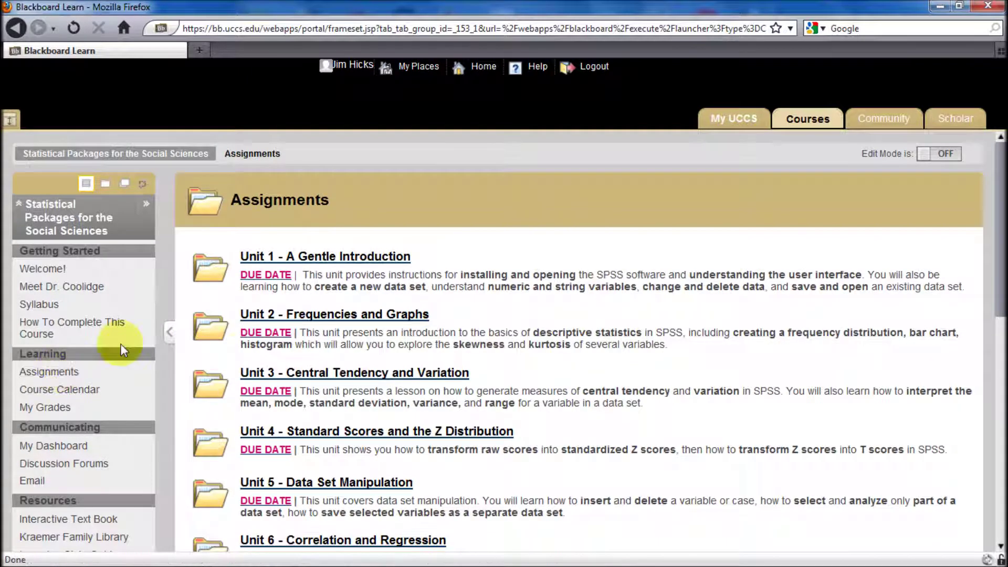
click(349, 257)
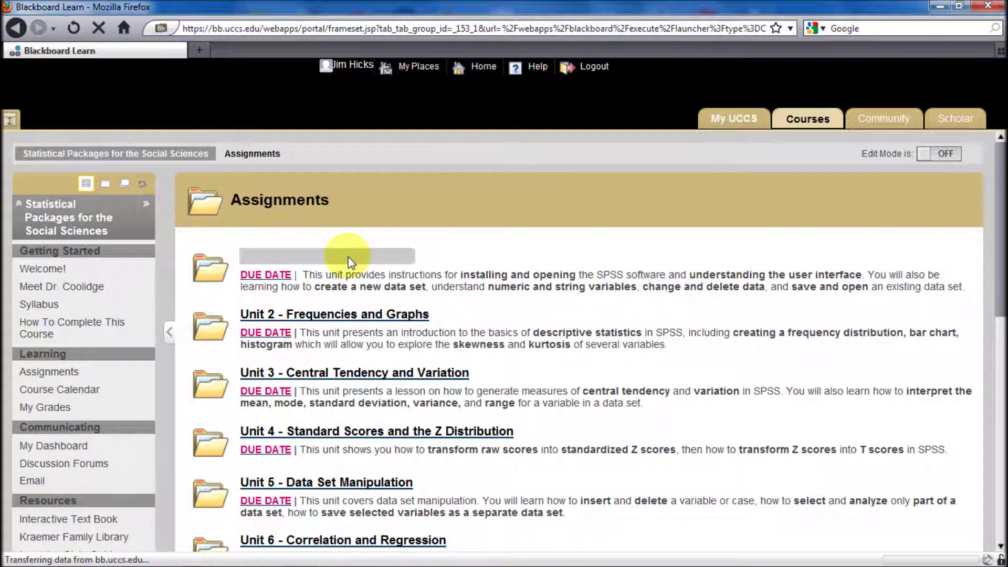
click(339, 309)
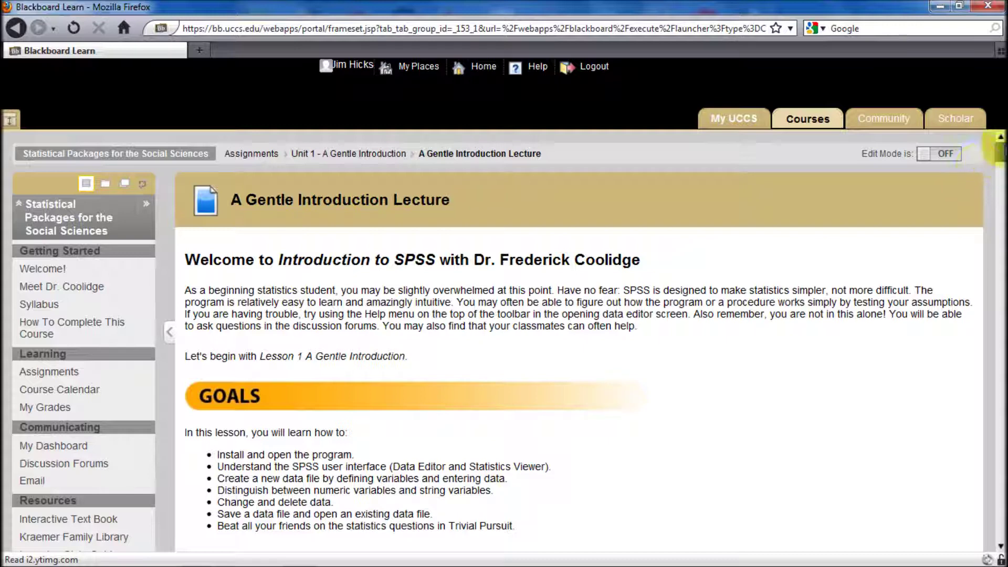
drag(1002, 149, 1003, 150)
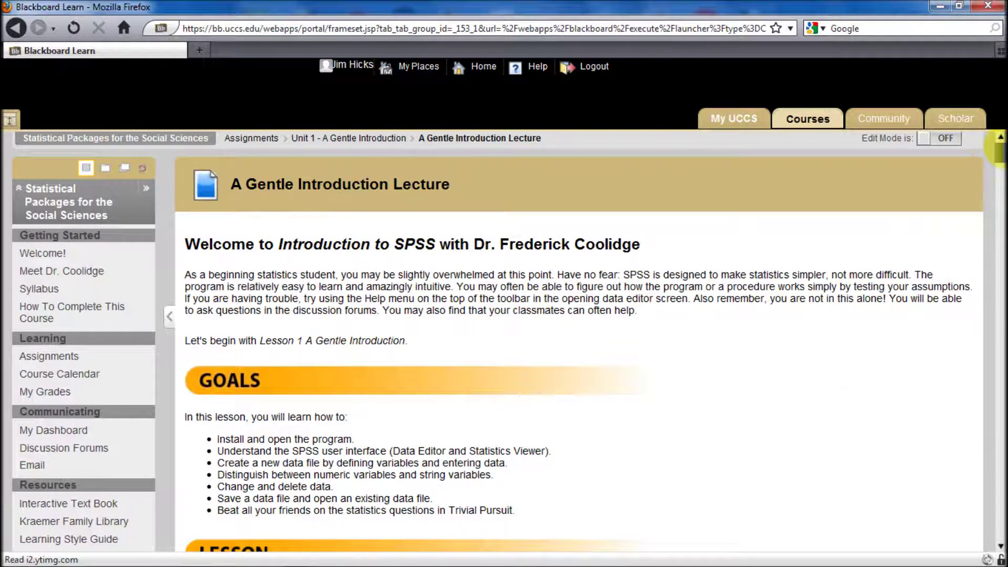
drag(1000, 149, 999, 163)
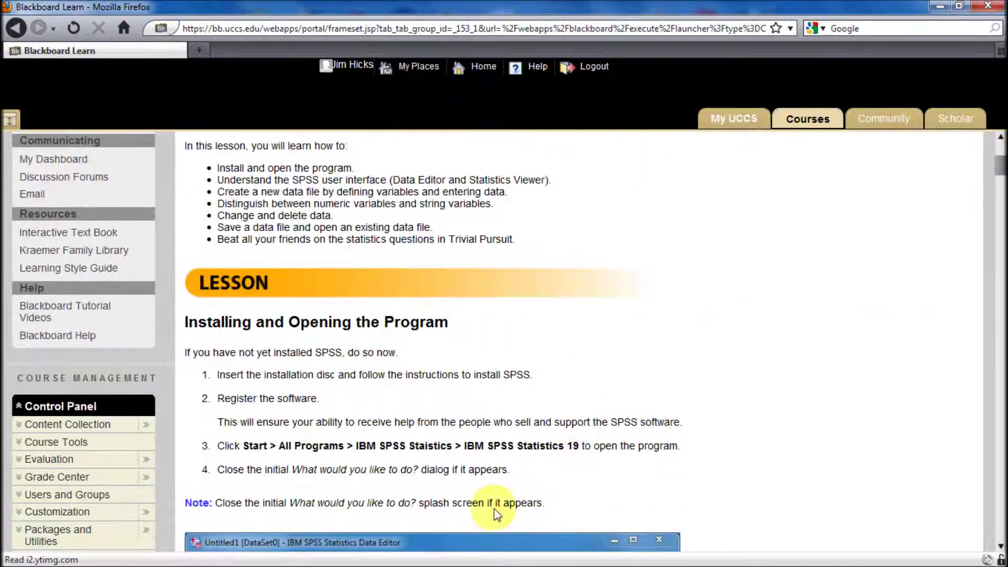
Switch to IBM SPSS Statistics and dismiss the What would you like to do? startup dialog.
mouse_move(333, 562)
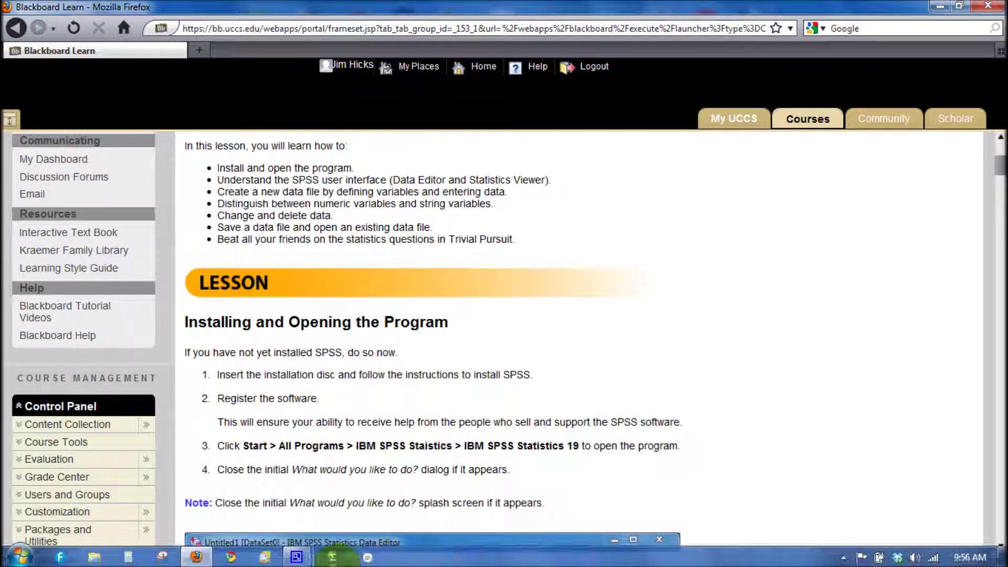
click(334, 559)
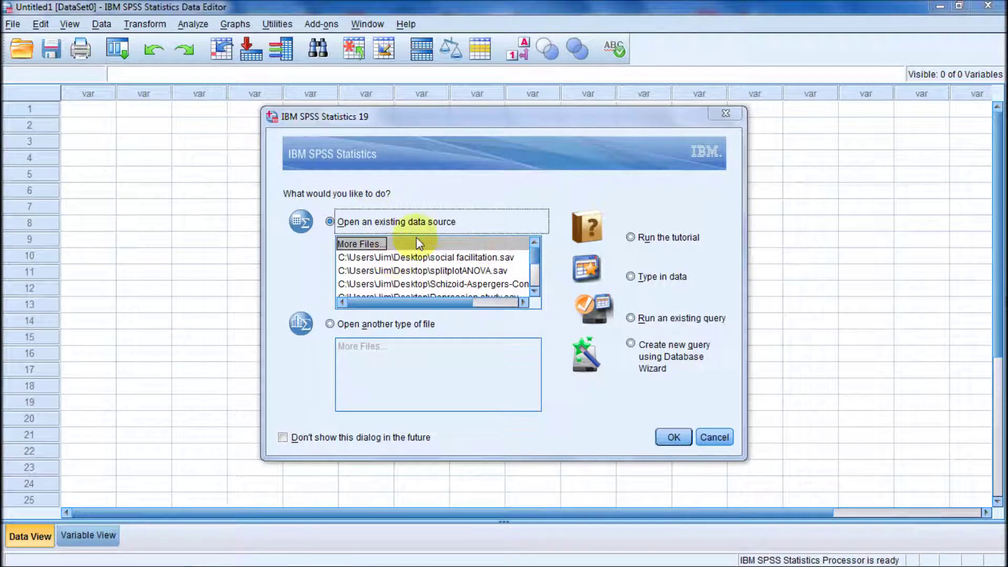
click(729, 114)
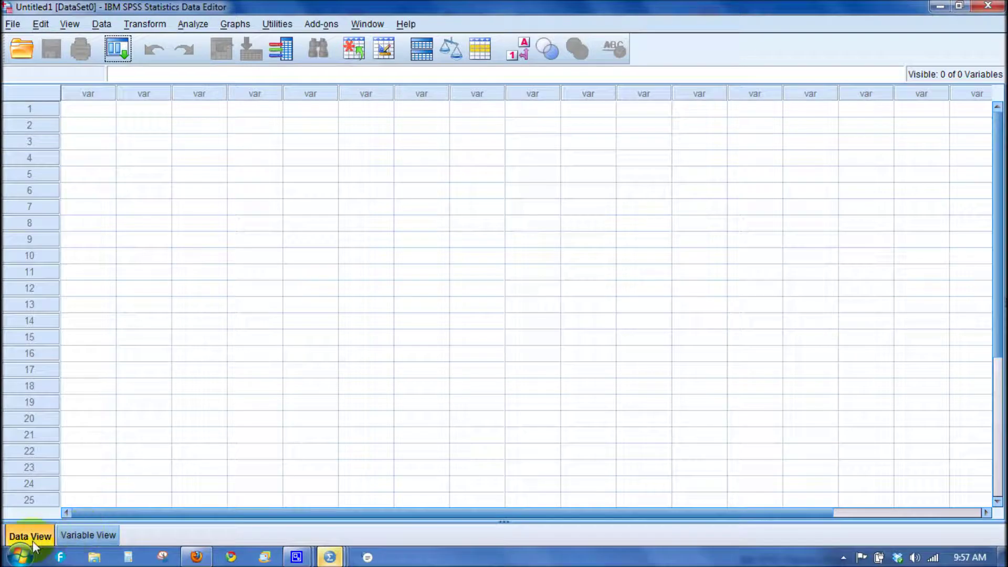
Compare the Variable View and the Data View of the empty data set.
click(92, 534)
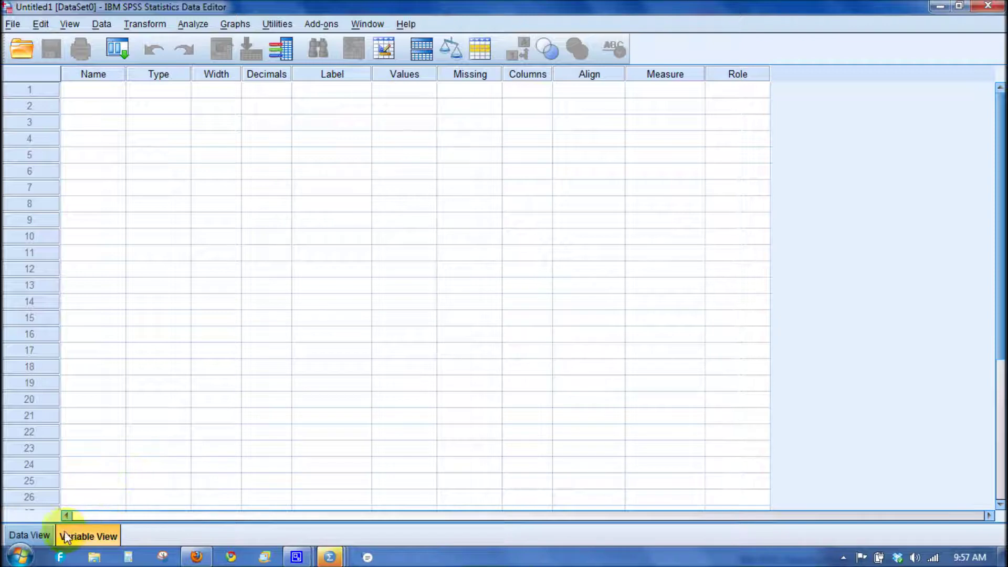
click(37, 538)
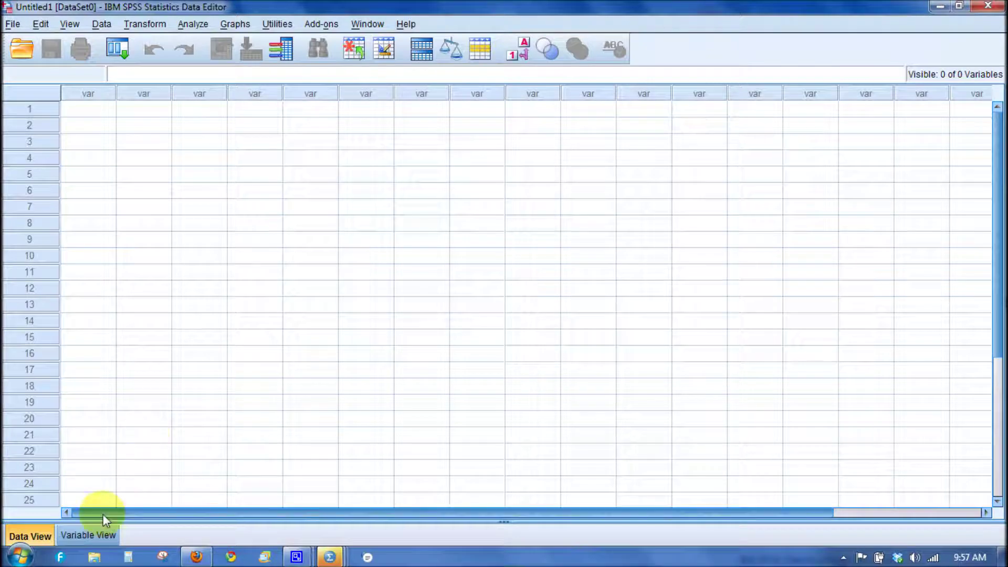
click(89, 536)
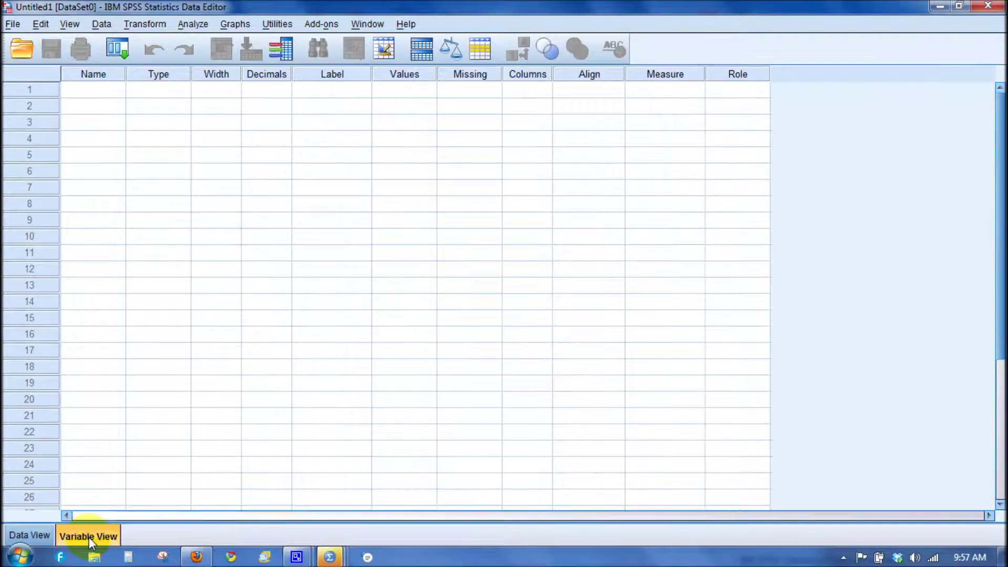
click(27, 539)
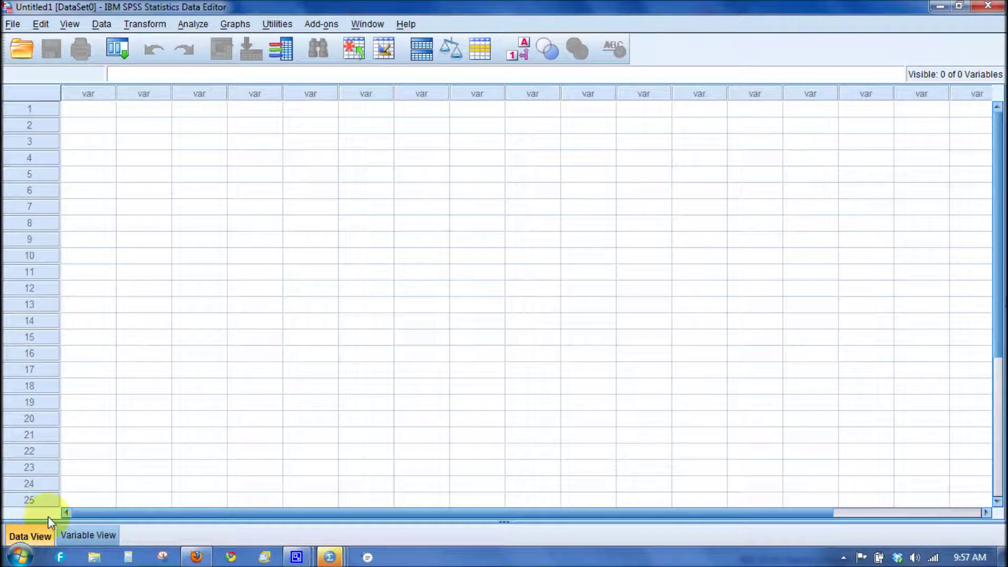
Define the first variable in Variable View with the name ID and the Numeric type.
click(84, 531)
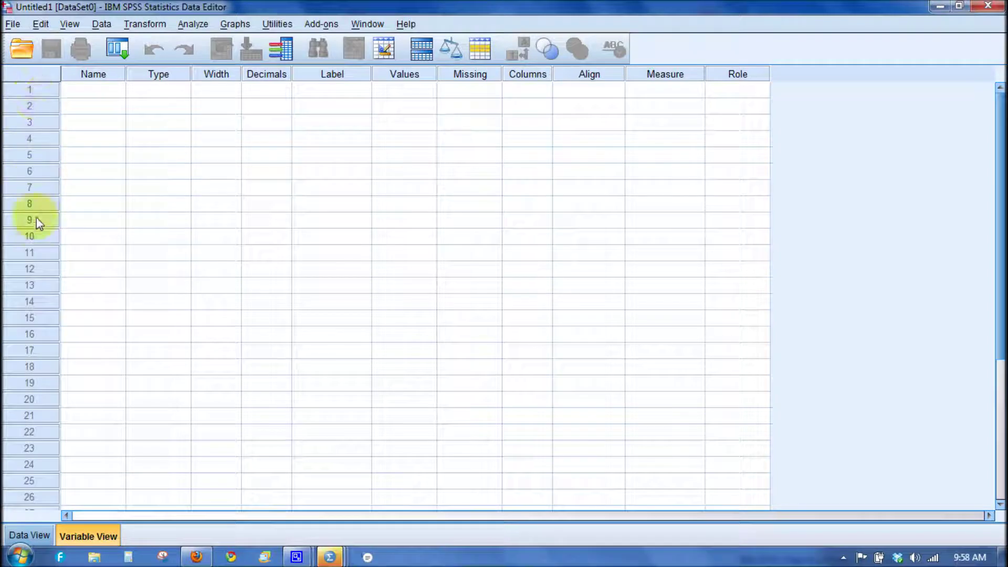
click(95, 92)
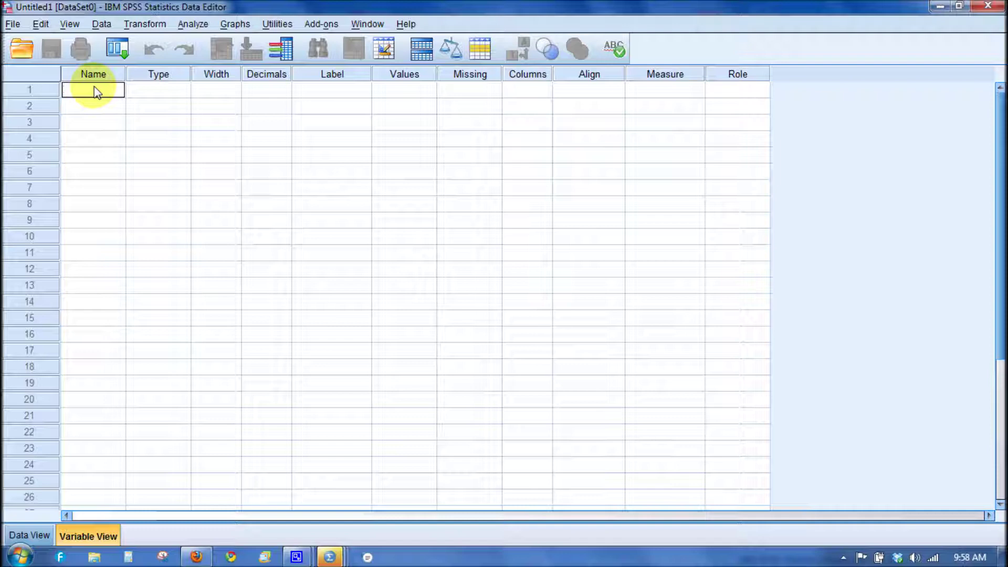
text(ID)
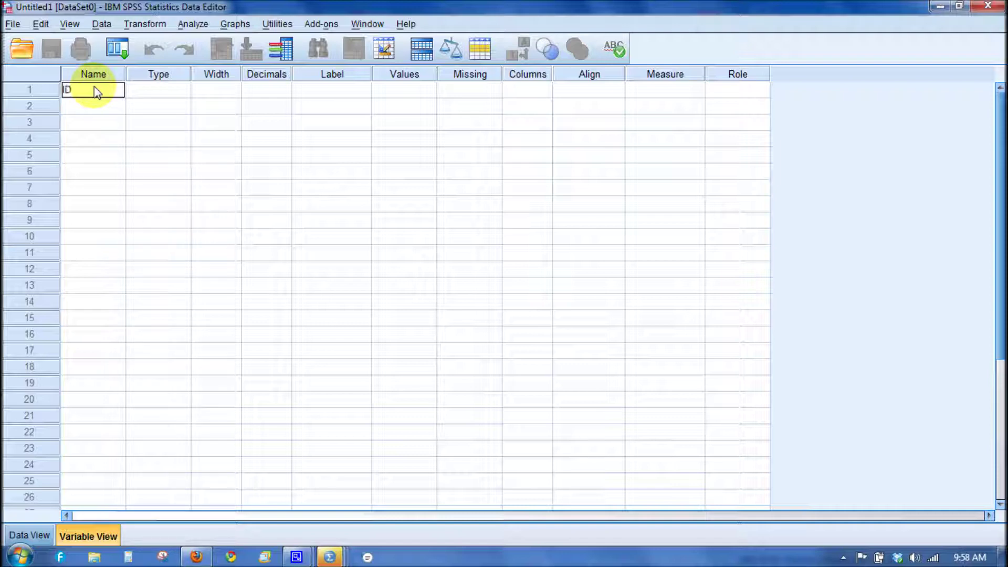
click(156, 95)
click(181, 93)
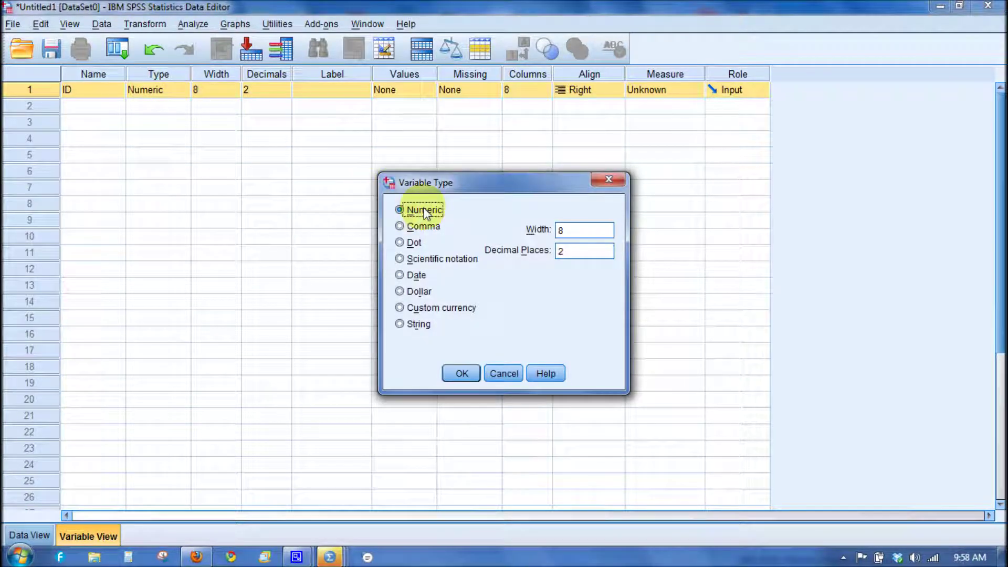
click(400, 324)
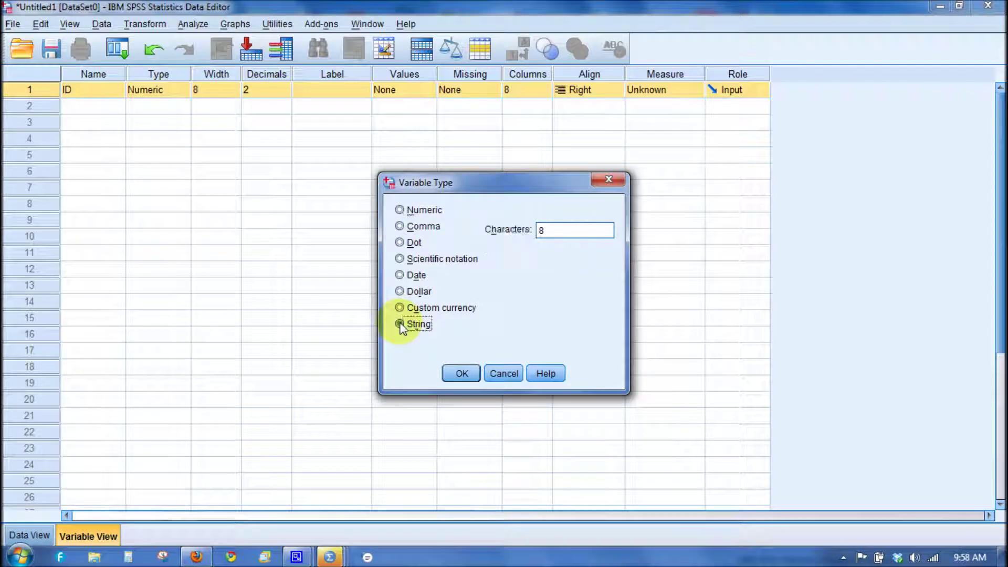
click(399, 210)
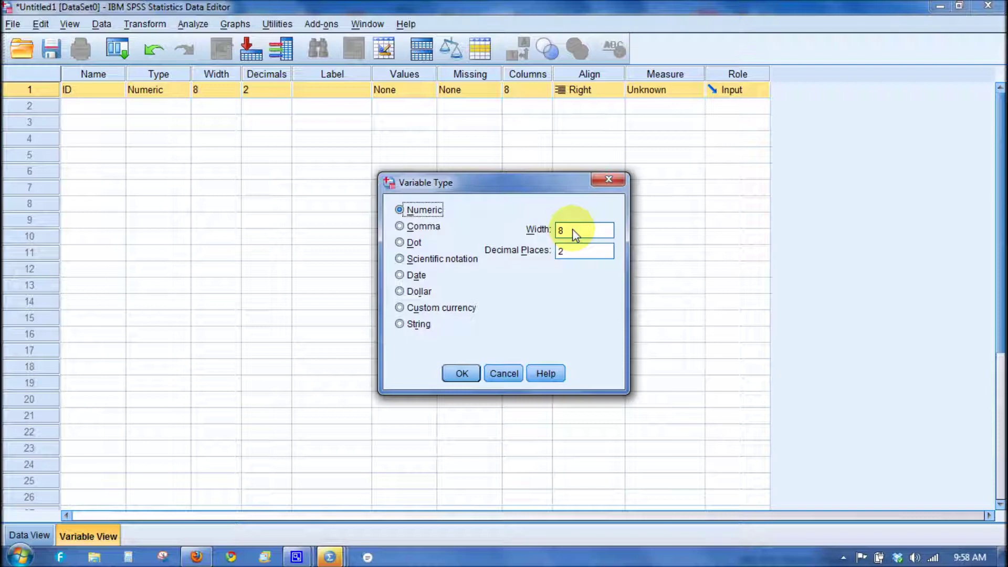
click(460, 375)
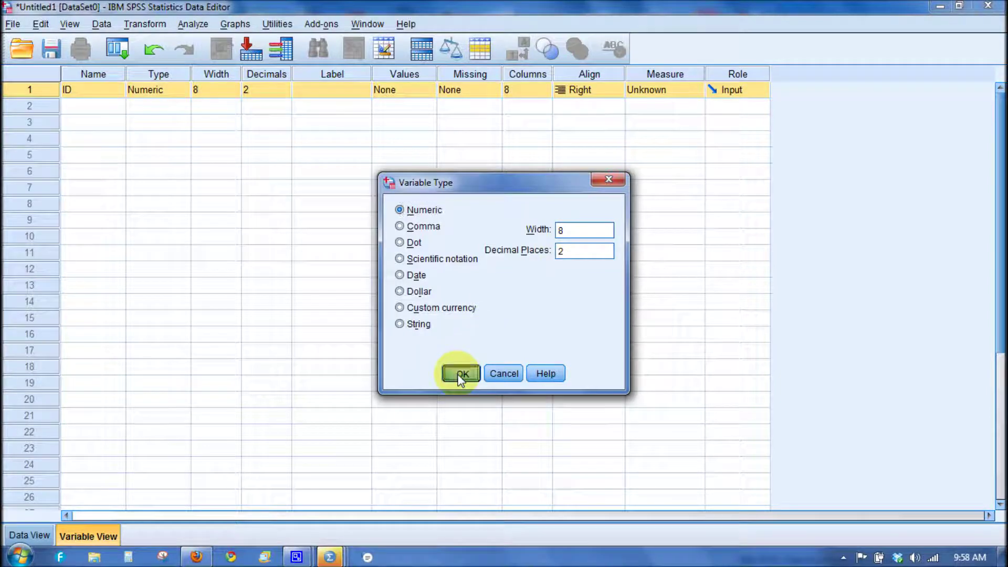
Set the ID variable's decimals to 0.
click(288, 94)
click(286, 88)
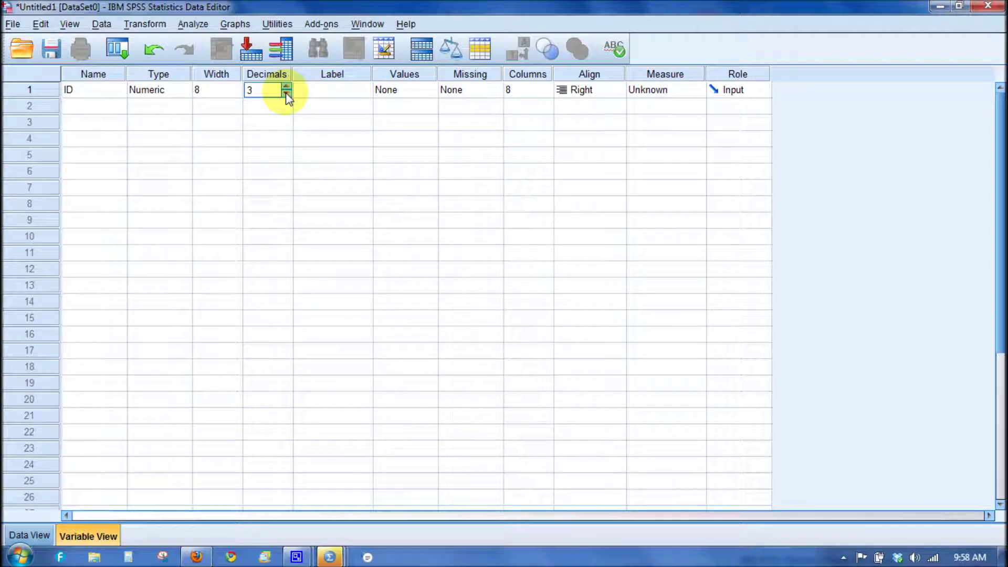
click(286, 93)
click(286, 93)
click(286, 93)
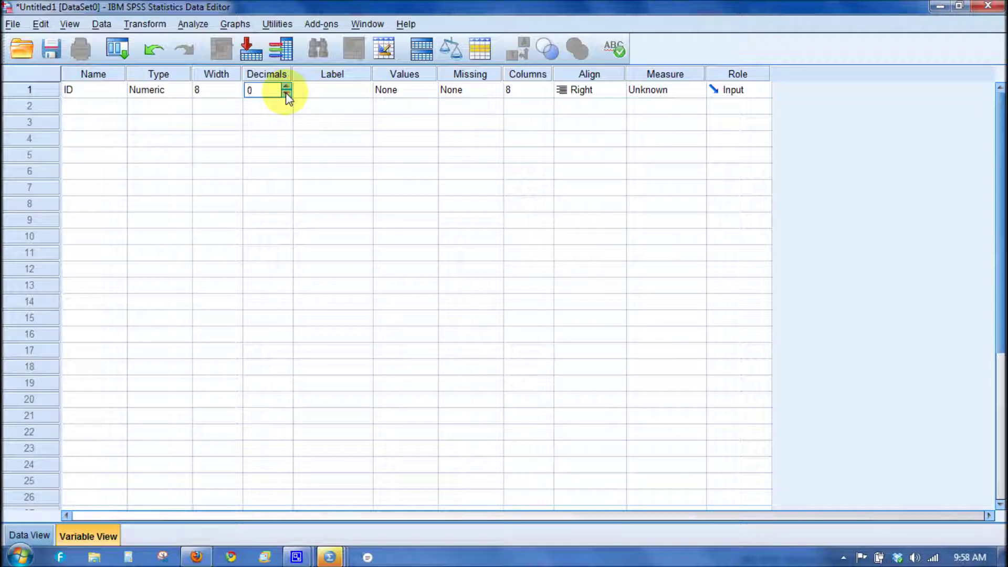
Set the ID variable's width to 4.
click(237, 92)
click(236, 94)
click(235, 94)
click(235, 94)
click(236, 94)
click(236, 94)
click(237, 86)
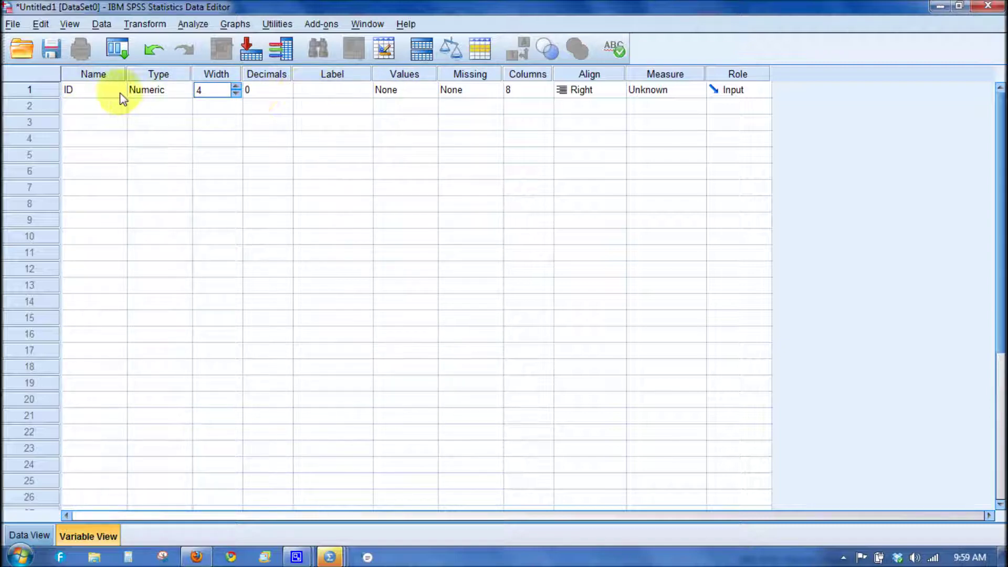
Define a second variable below ID with the name Gender and the Numeric type.
click(96, 110)
text(G)
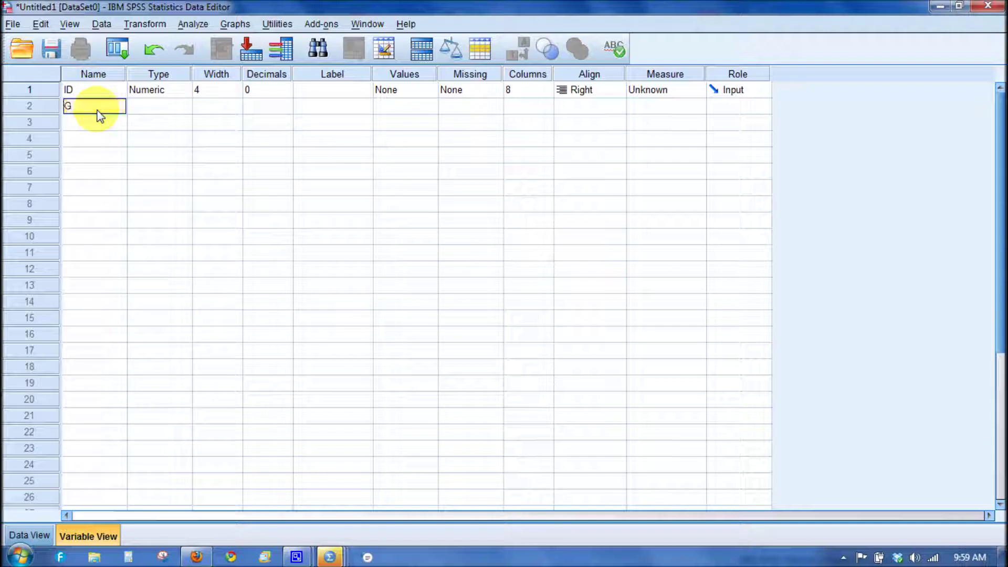
text(ender)
click(173, 109)
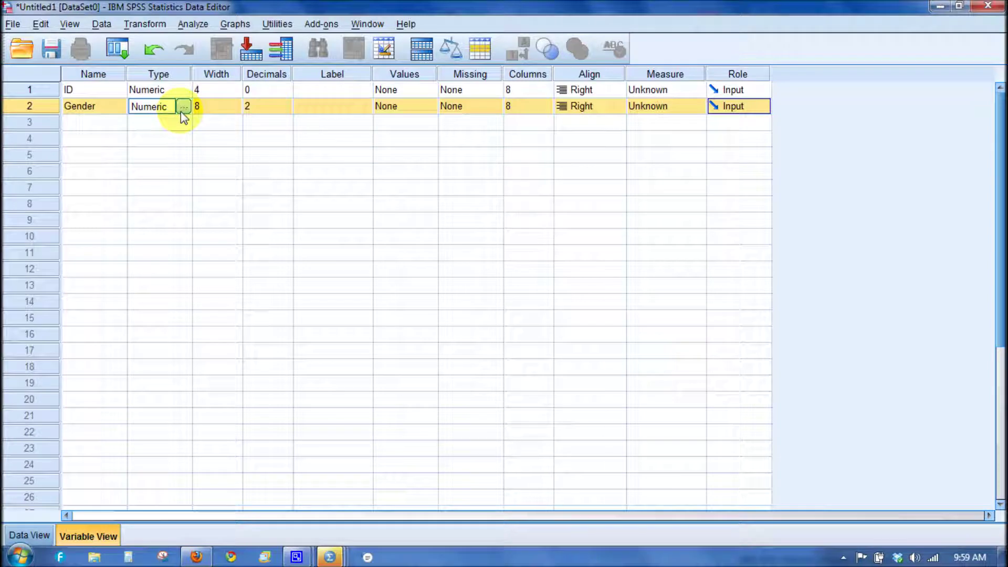
click(182, 109)
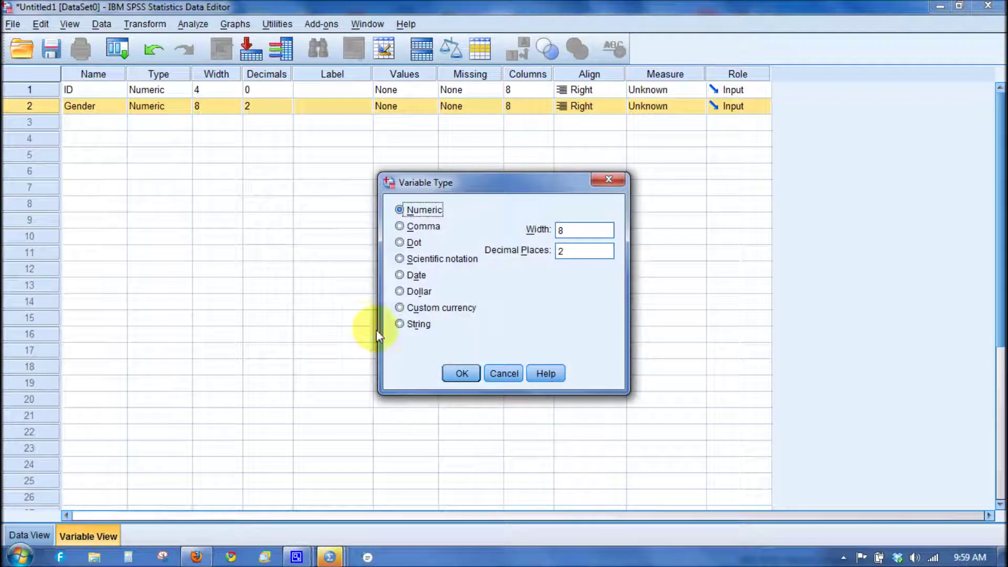
click(400, 325)
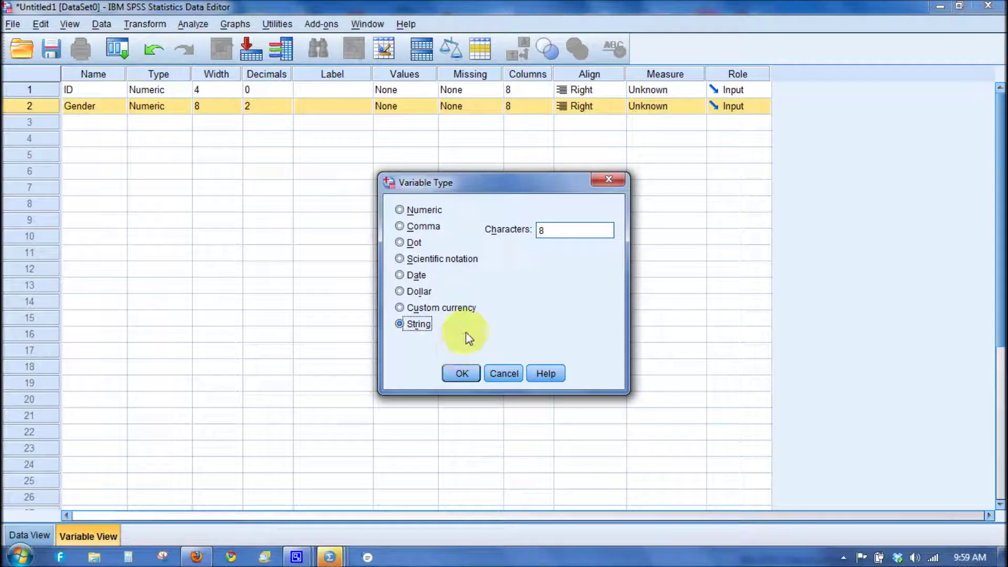
click(399, 210)
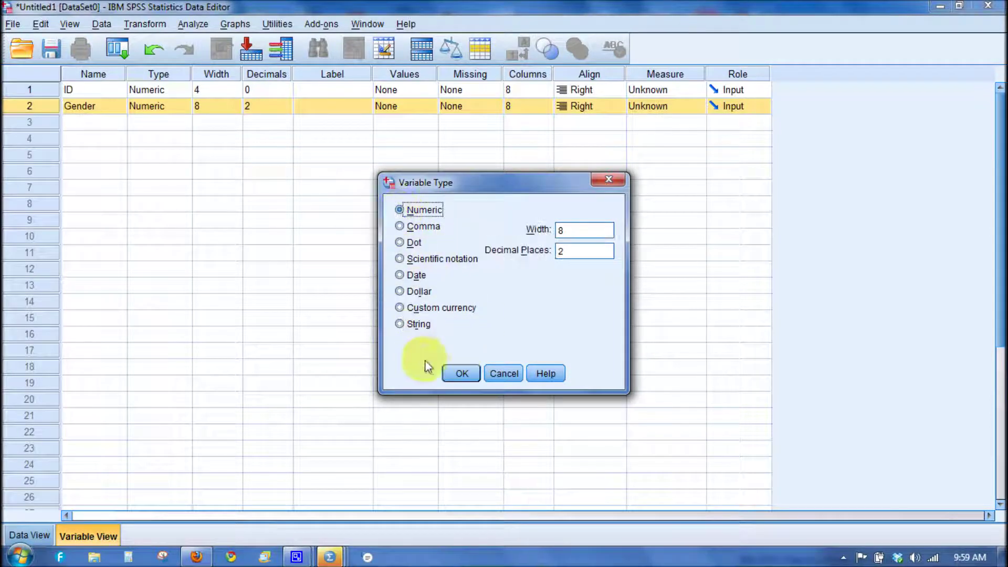
click(461, 373)
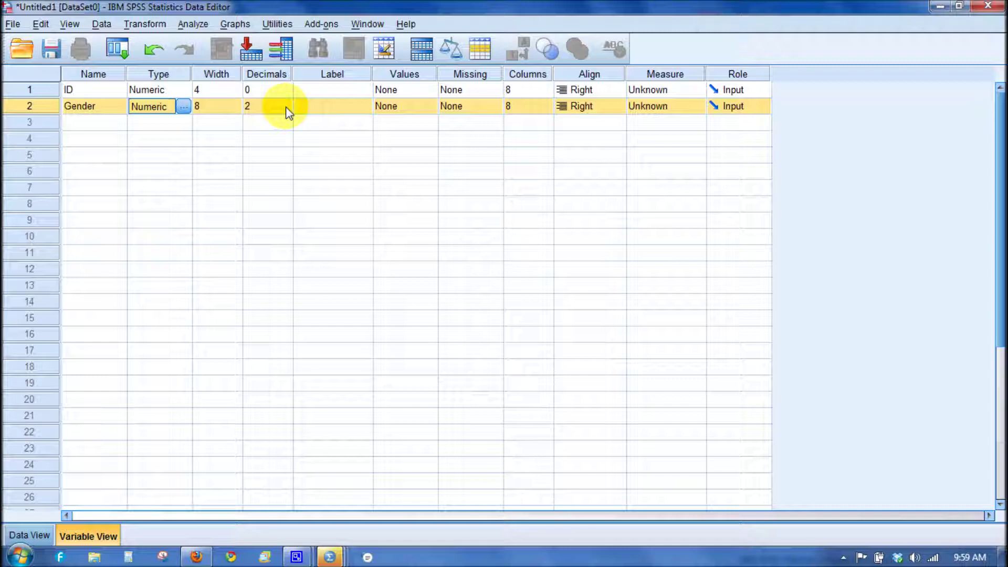
Try to set the Gender variable's width to 1 without changing its decimals.
click(211, 105)
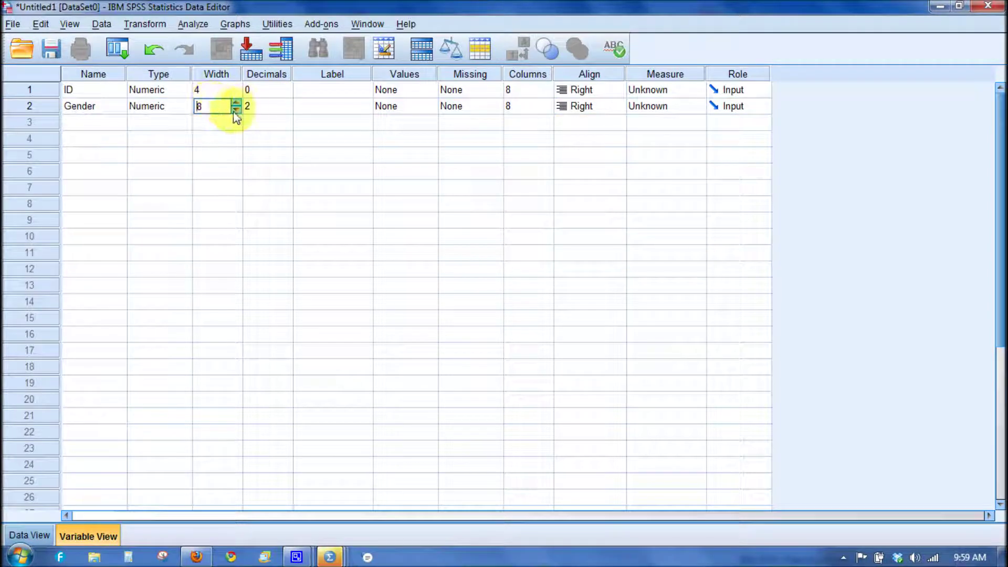
click(234, 111)
click(233, 111)
click(234, 111)
click(234, 111)
click(233, 111)
click(234, 111)
click(234, 111)
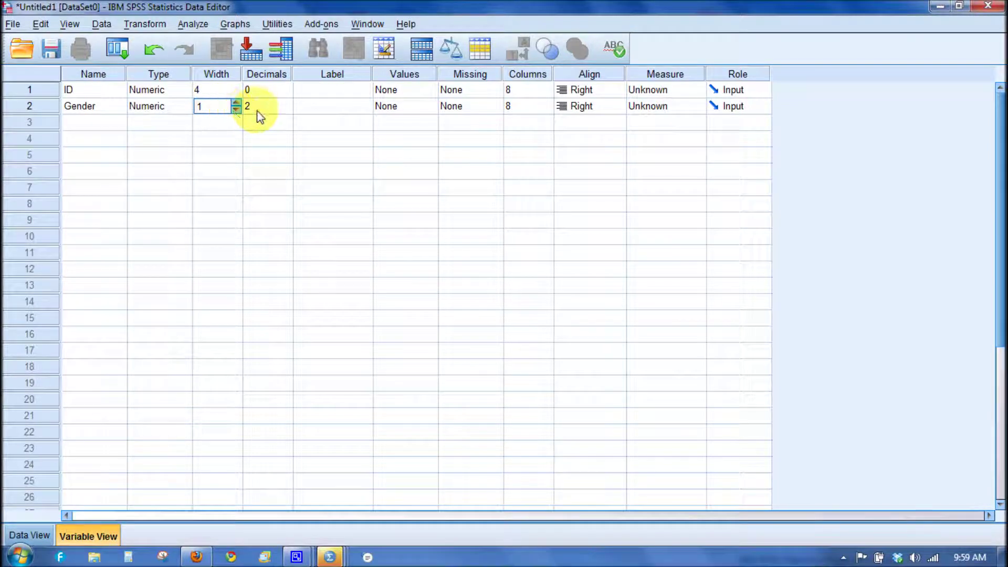
click(258, 111)
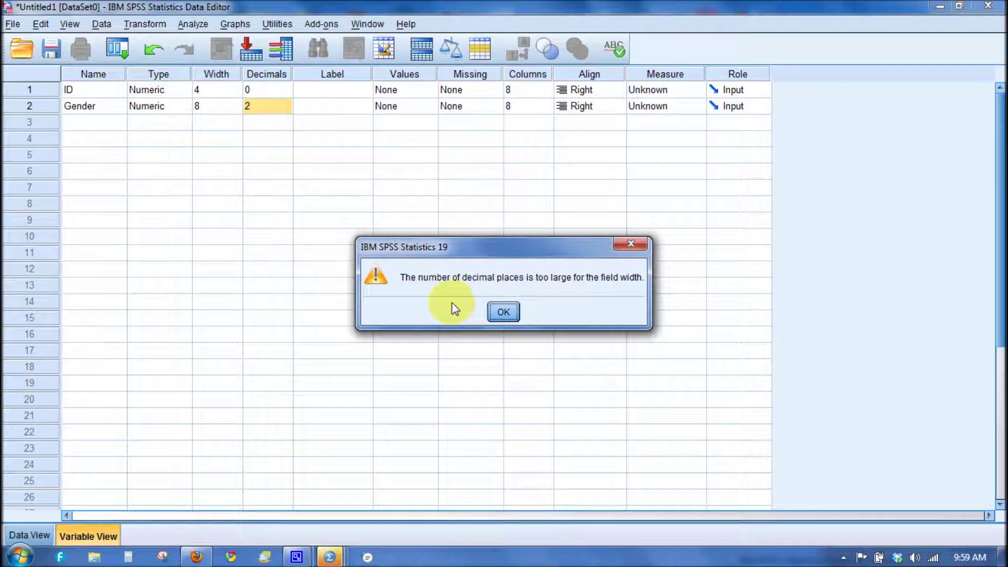
click(504, 313)
Set the Gender variable's decimals to 0 and its width to 1.
click(273, 106)
click(286, 110)
click(286, 110)
click(239, 113)
click(236, 110)
click(237, 108)
click(237, 108)
click(237, 108)
click(237, 108)
click(237, 108)
click(237, 108)
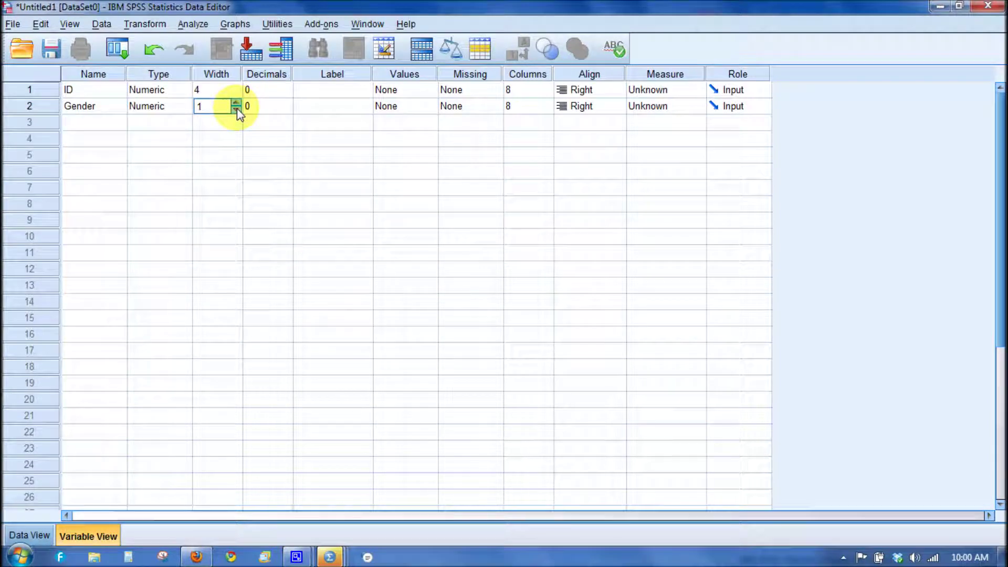
Start the Gender variable's value labels by assigning the label male to value 1.
click(361, 114)
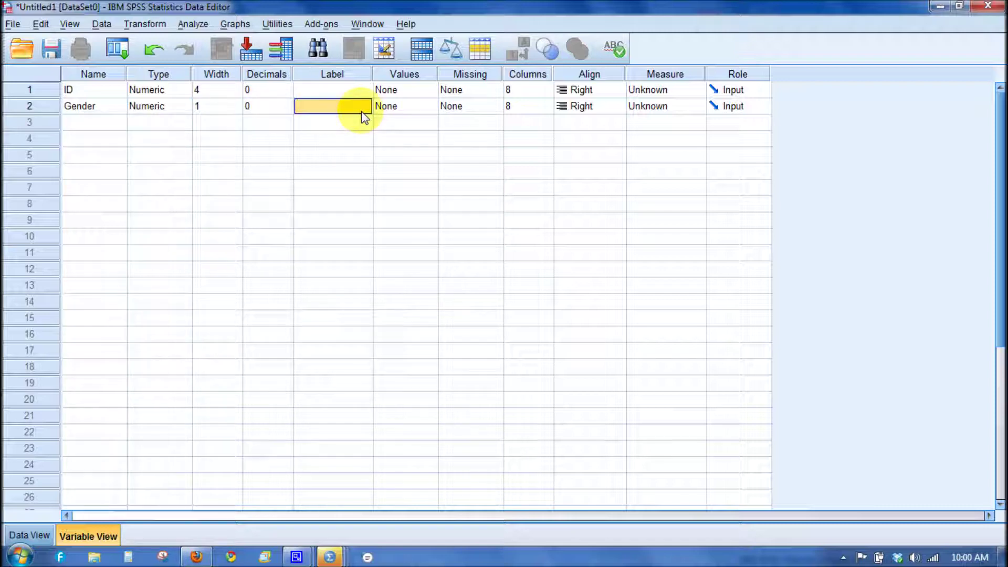
click(416, 115)
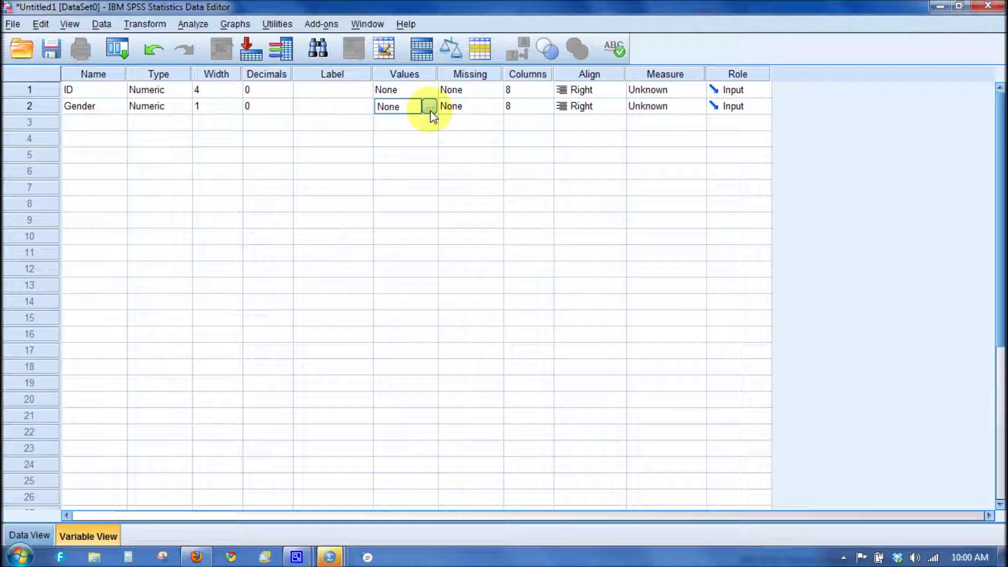
click(429, 107)
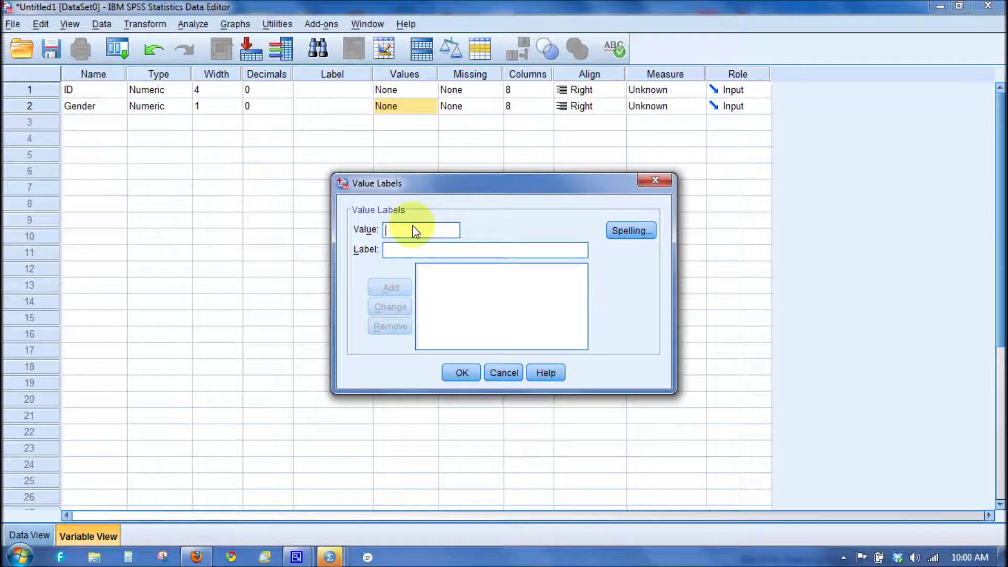
text(1)
click(402, 250)
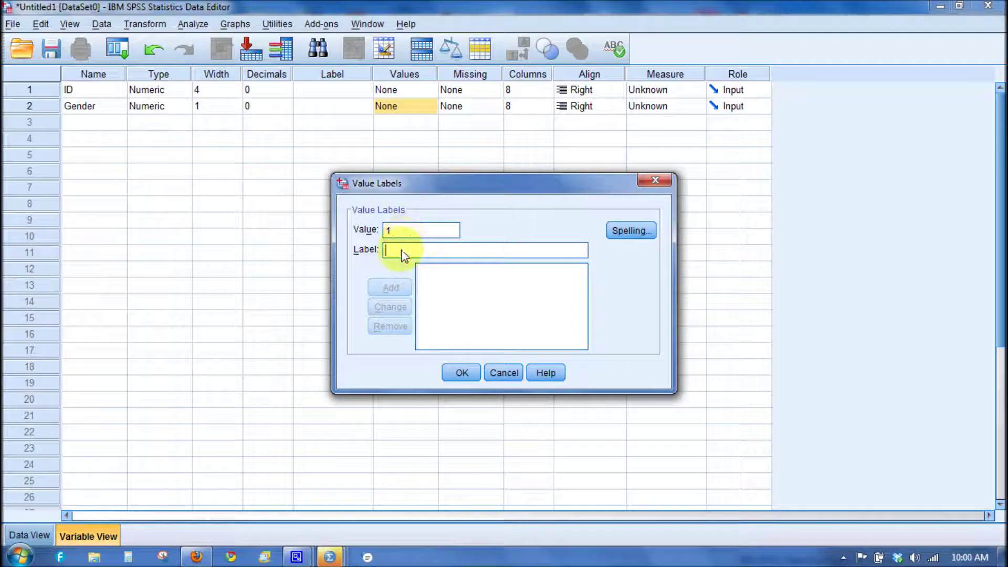
text(male)
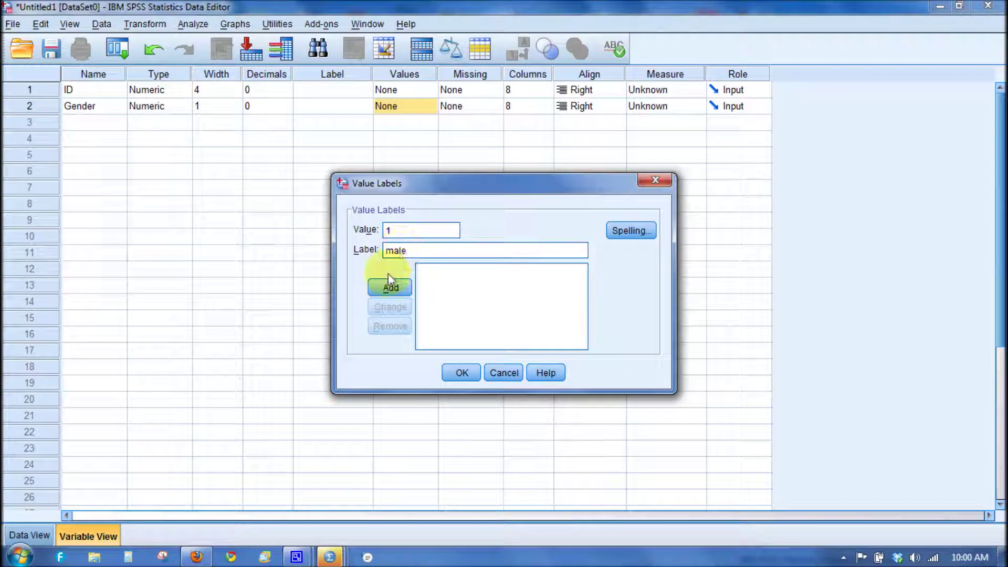
click(387, 289)
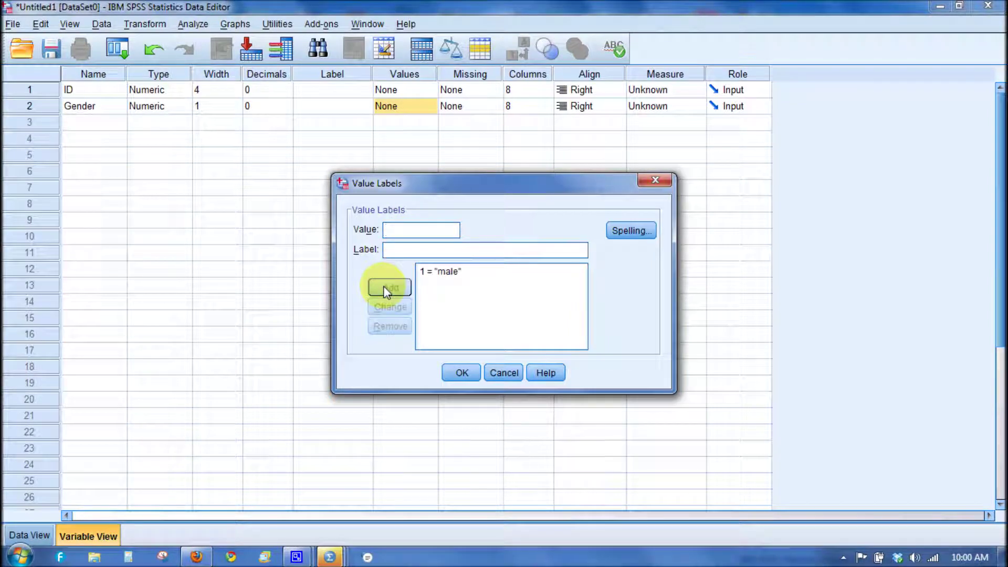
Assign the label female to value 2 and apply the Gender variable's value labels.
text(2)
click(401, 252)
text(female)
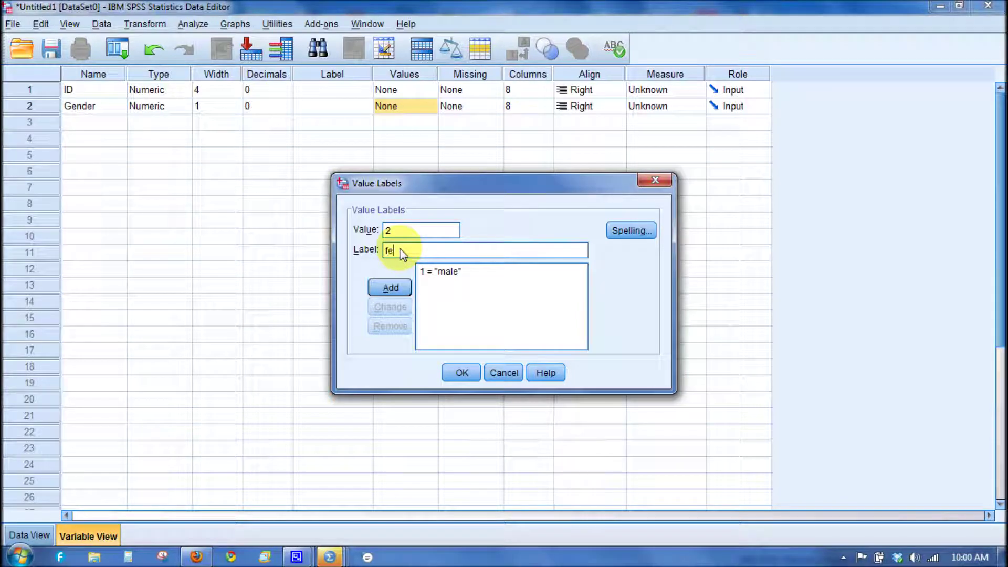
click(394, 286)
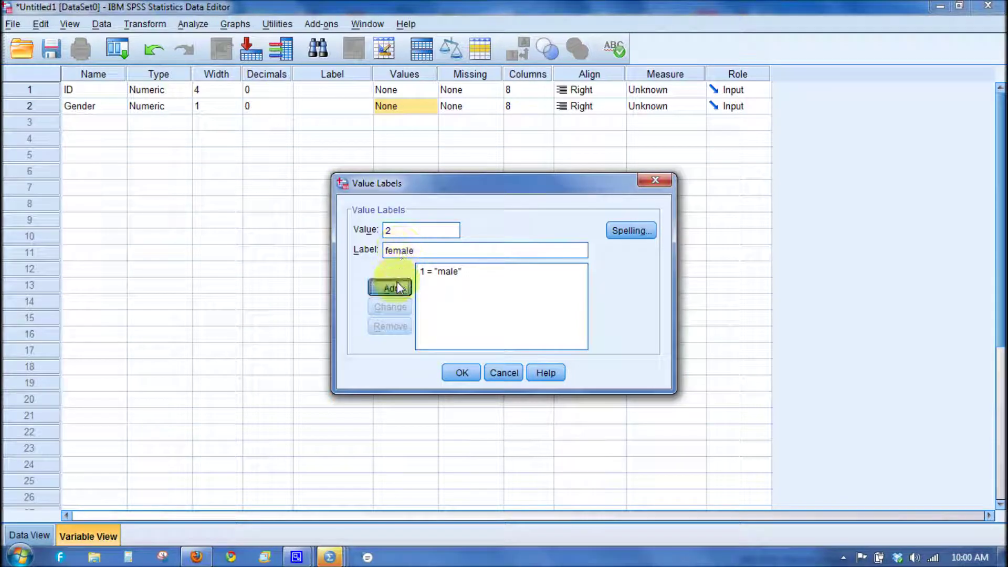
click(462, 374)
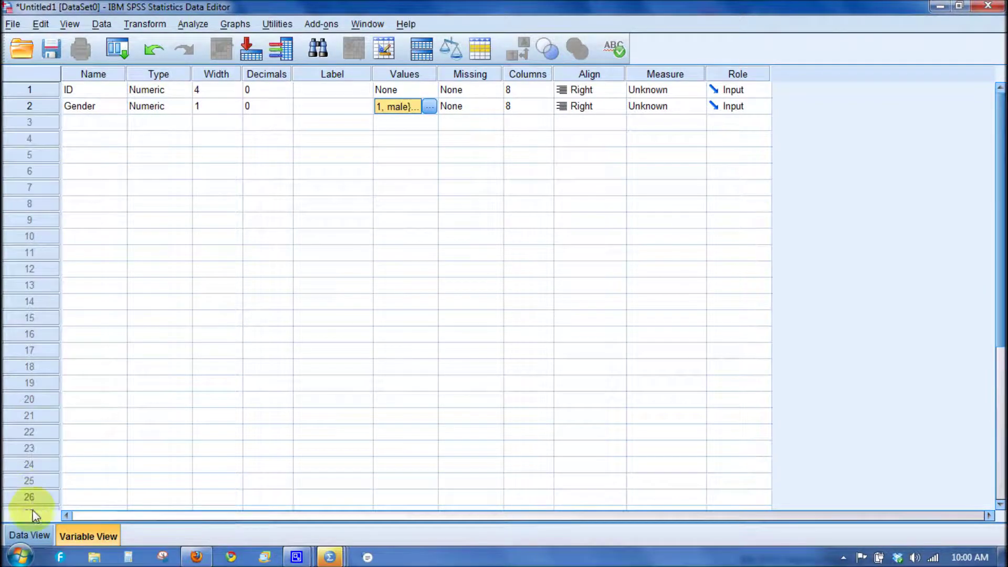
Check the ID and Gender columns in the data sheet and review the value labels defined for Gender.
click(30, 533)
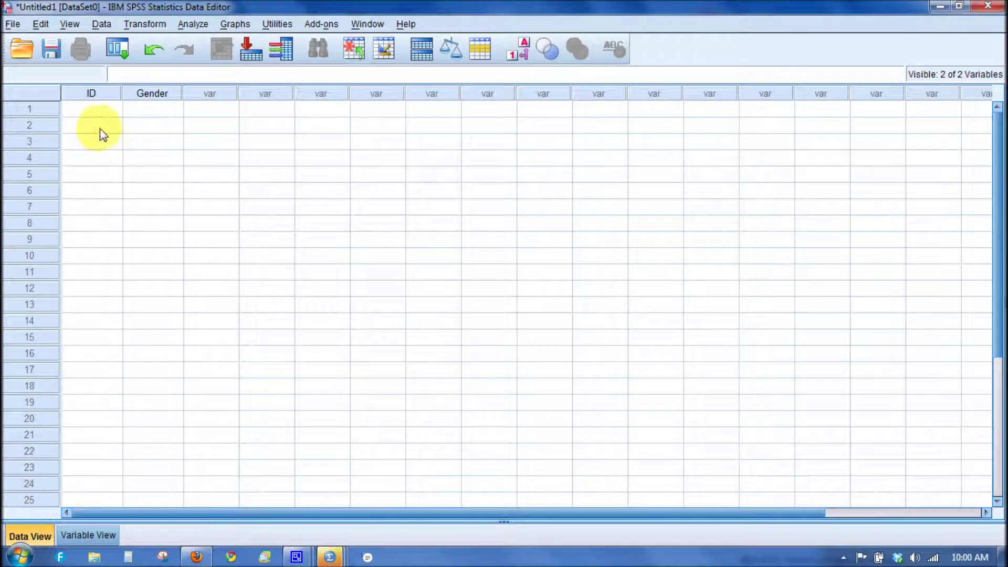
click(89, 534)
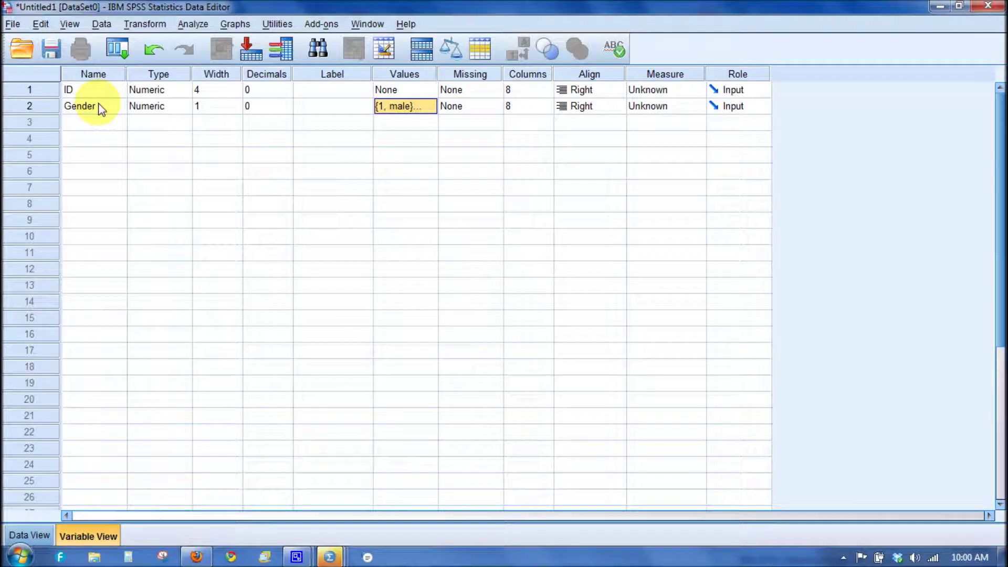
click(431, 108)
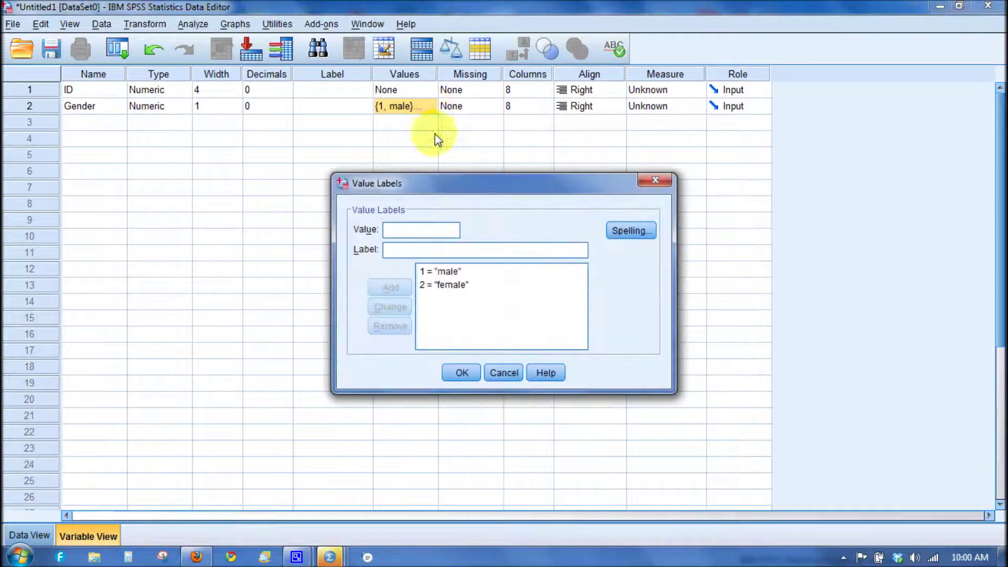
click(459, 290)
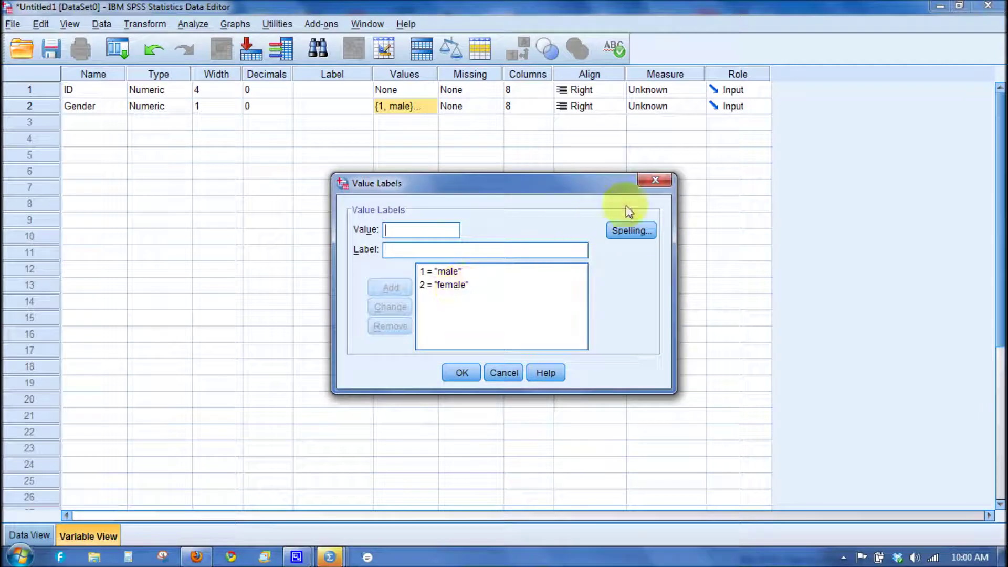
click(654, 181)
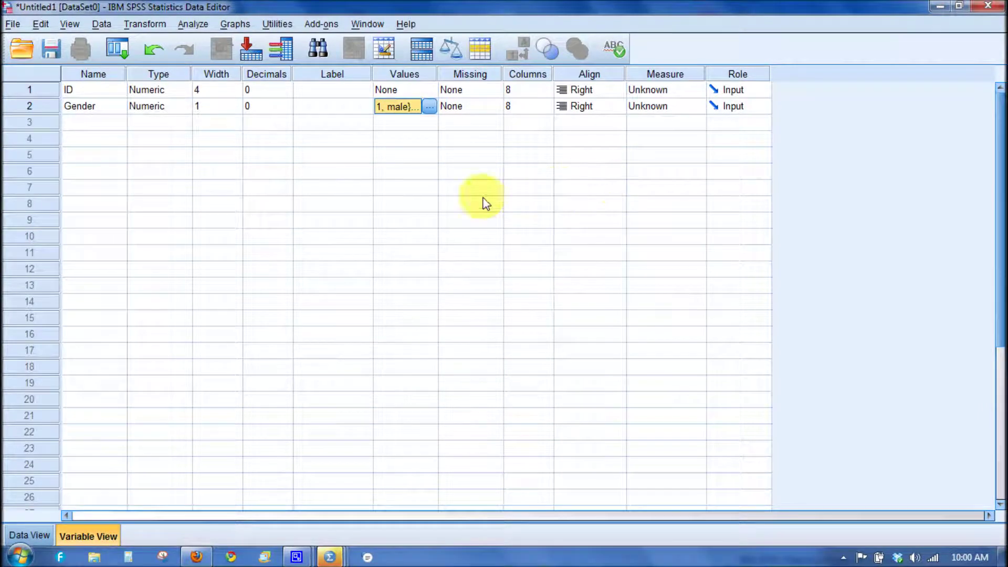
Define a third variable below Gender named Age, of Numeric type with 0 decimals.
click(90, 123)
text(Age)
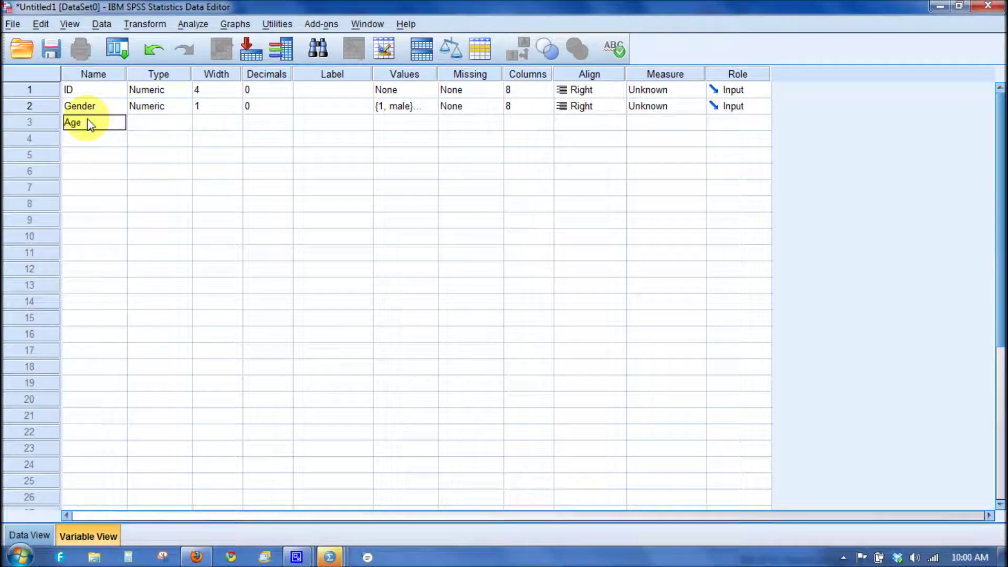
click(160, 124)
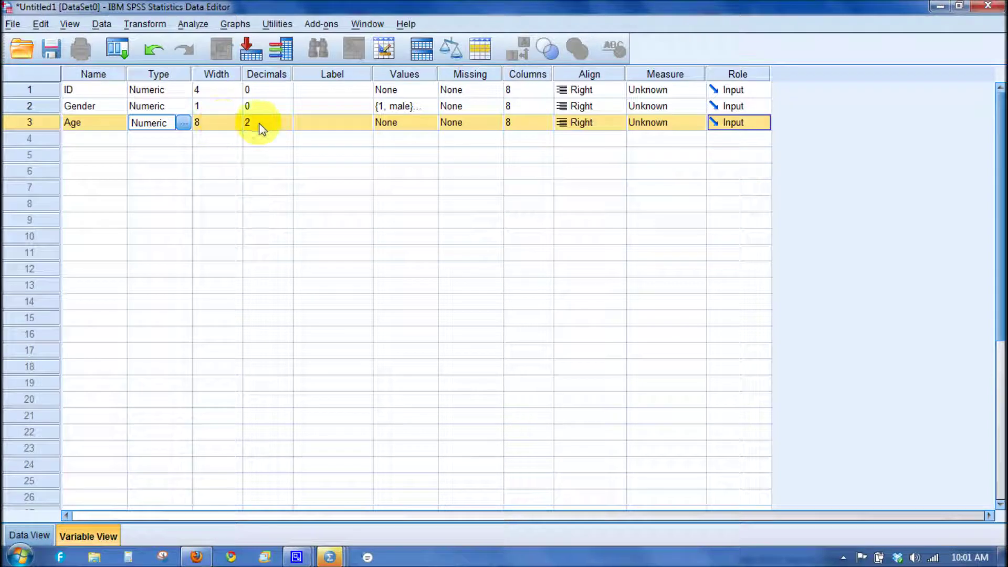
click(291, 127)
click(288, 126)
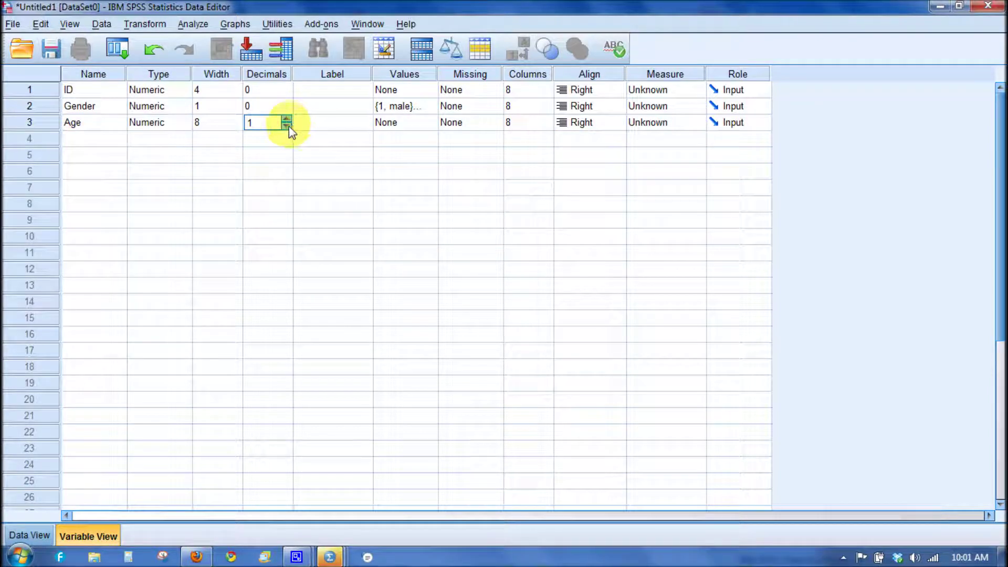
click(287, 126)
Set the Age variable's width to 3.
click(232, 129)
click(235, 127)
click(235, 127)
click(236, 126)
click(237, 127)
click(236, 126)
click(331, 128)
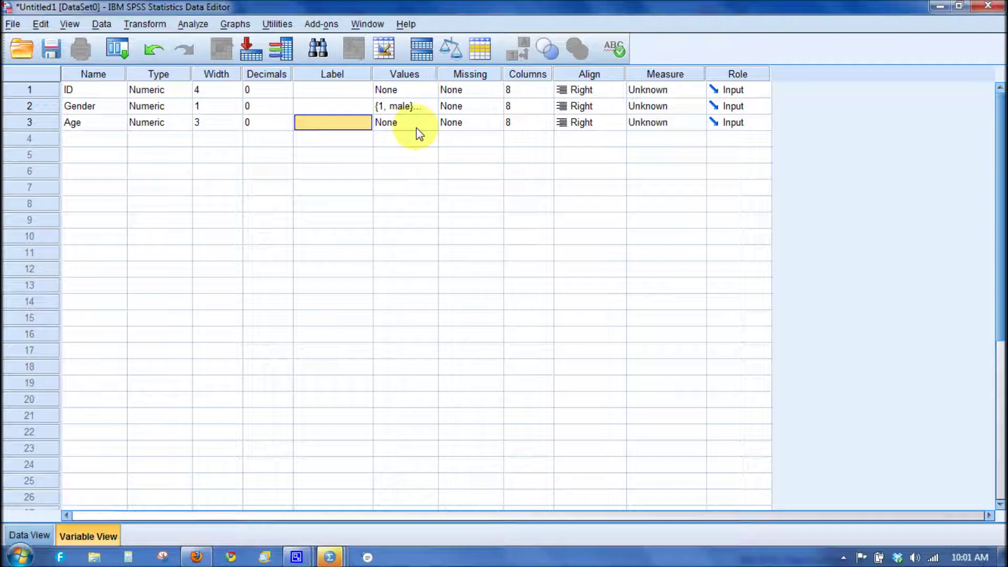
Define a fourth variable below Age named Nationality, of Numeric type with 0 decimals.
click(105, 141)
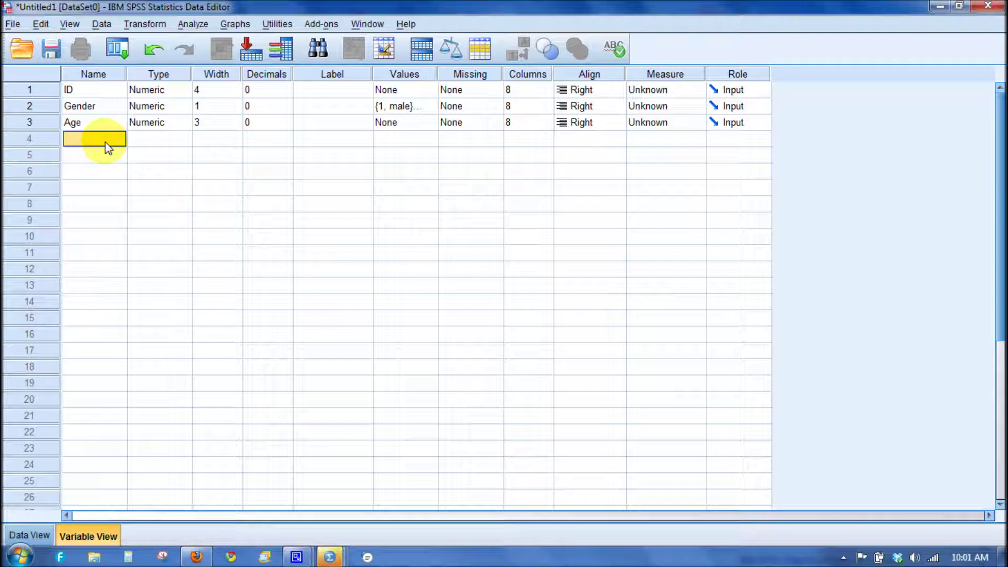
text(Nationality)
click(148, 143)
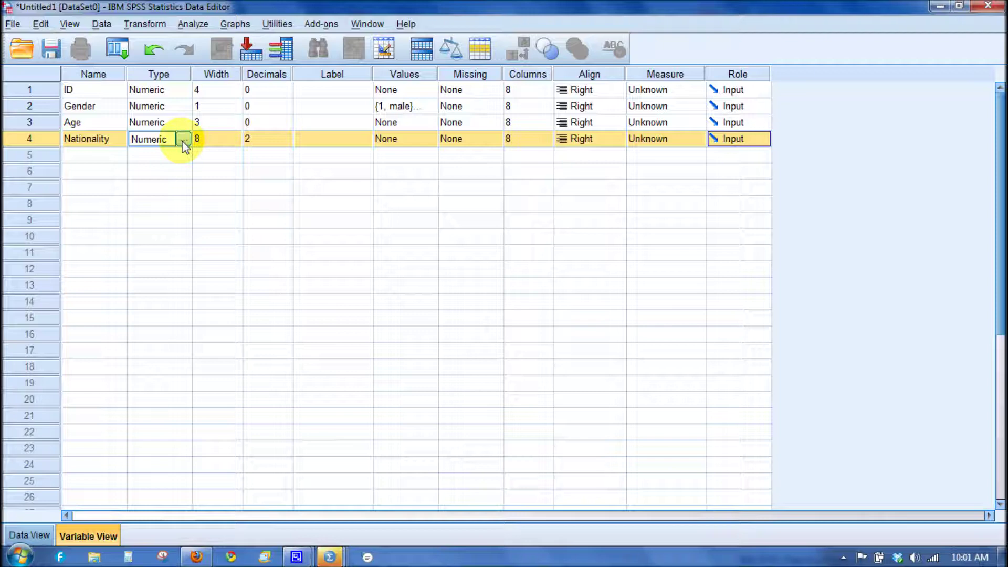
click(265, 146)
click(287, 142)
click(287, 143)
Set the Nationality variable's width to 3.
click(233, 143)
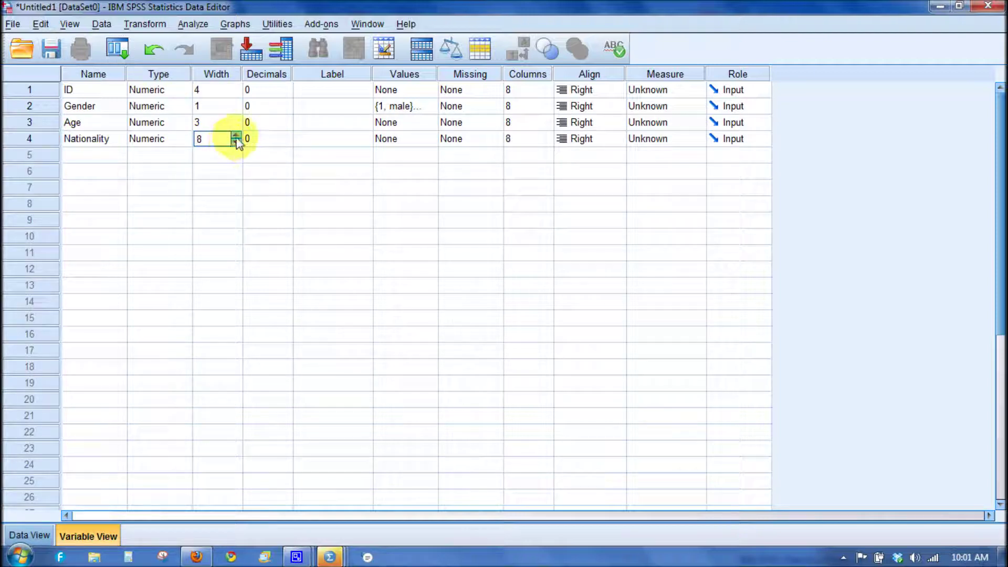
click(238, 137)
click(238, 137)
click(237, 141)
click(237, 141)
click(237, 141)
click(237, 141)
click(237, 141)
click(238, 140)
click(238, 141)
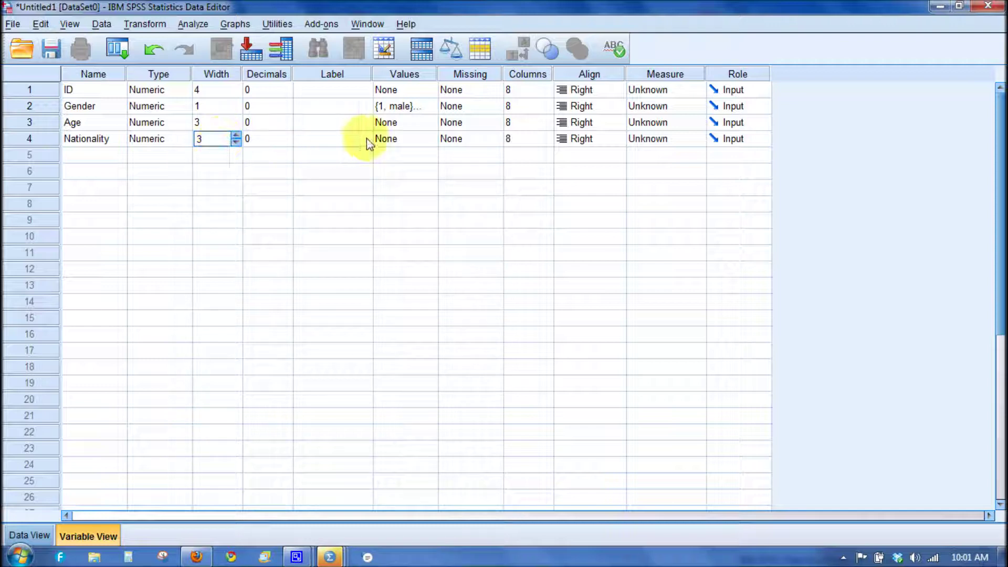
Add value labels to the Nationality variable for 1 = American and 2 = Indian.
click(429, 139)
click(429, 138)
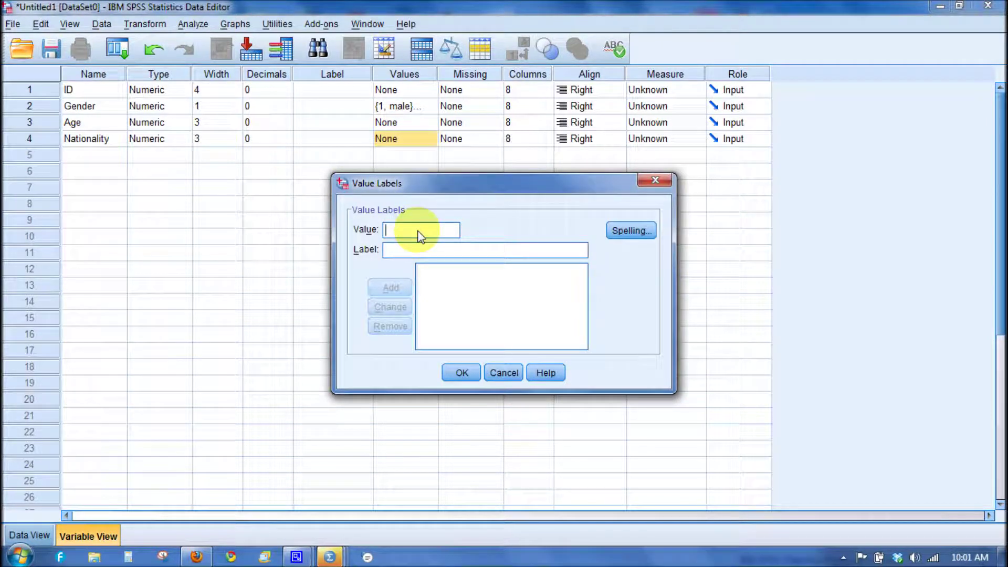
text(1)
click(398, 251)
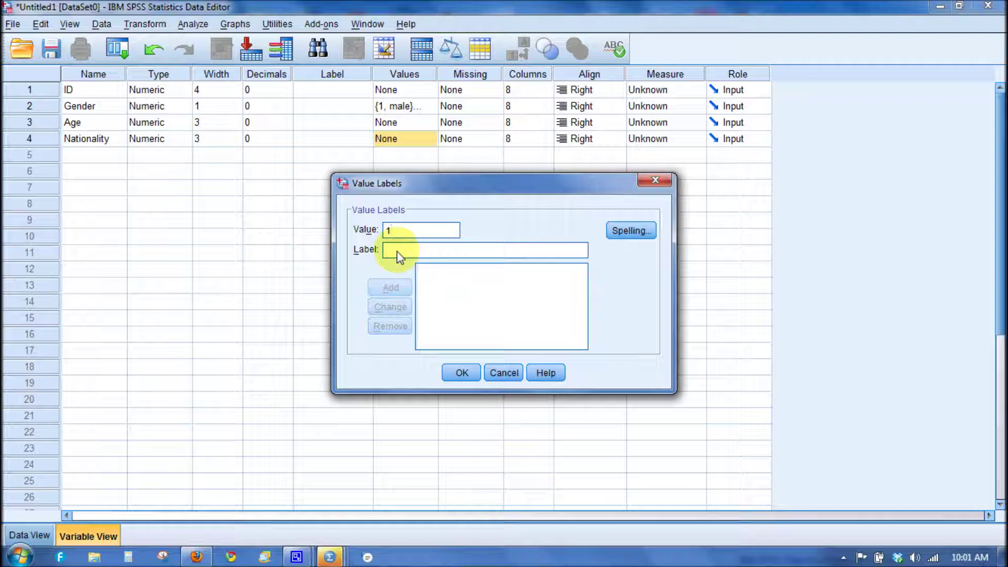
text(American)
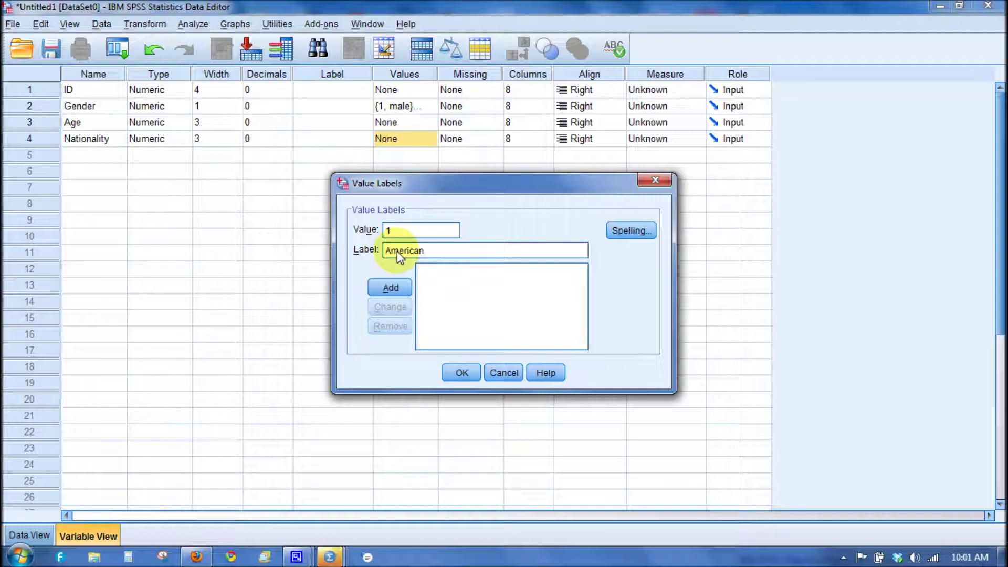
click(389, 286)
text(2)
click(402, 254)
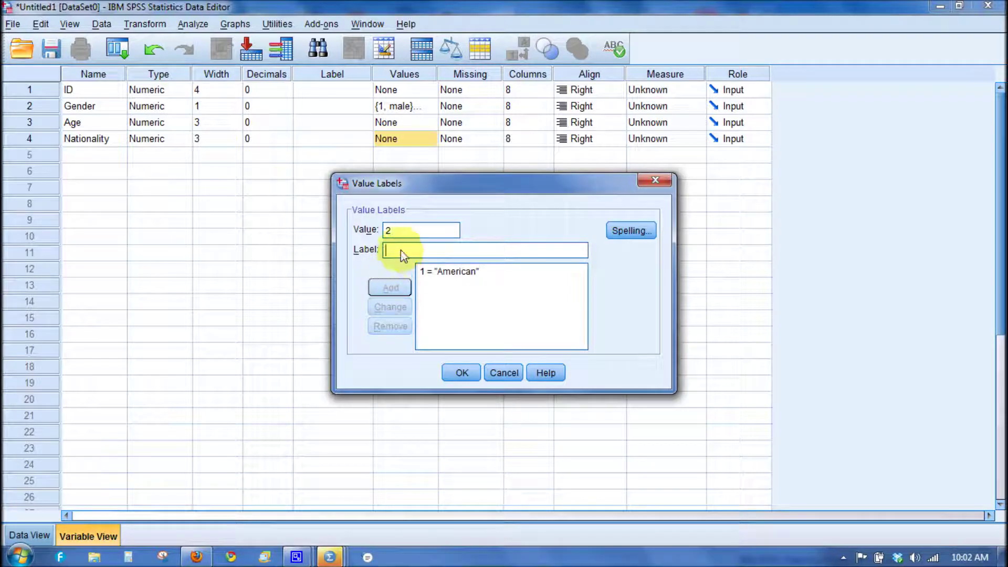
text(Indian)
click(394, 291)
Add the label Japanese for value 3 to Nationality's value labels.
text(3)
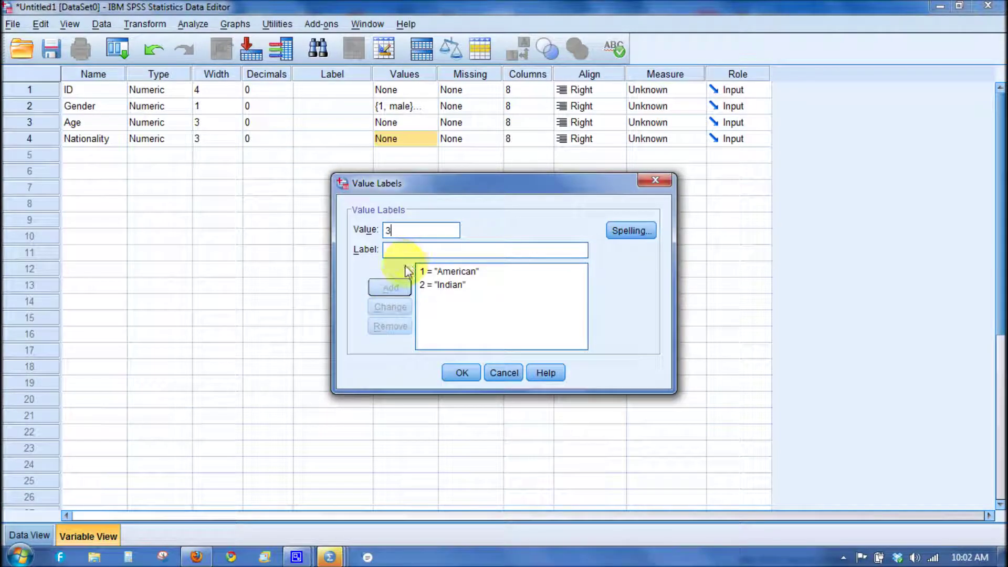
click(394, 251)
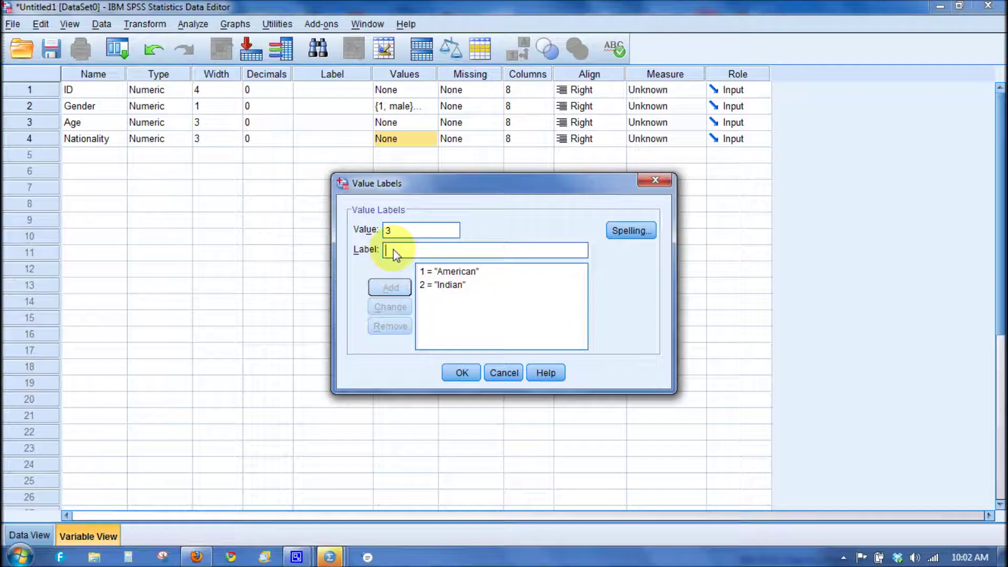
text(Japanse)
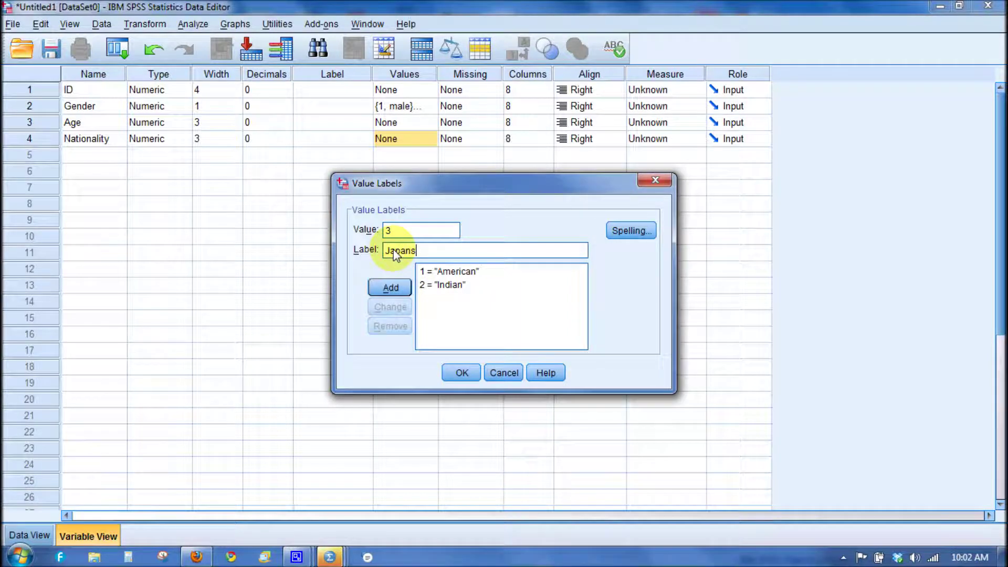
key(BackSpace)
key(BackSpace)
text(ese)
click(391, 288)
Add the label South African for value 4 and apply Nationality's value labels.
click(400, 232)
text(4)
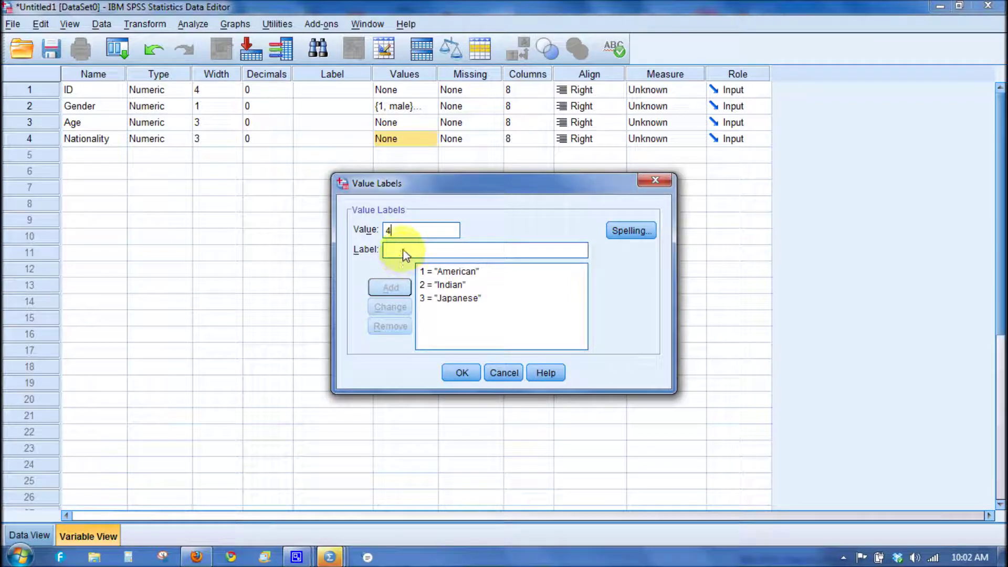
text(S)
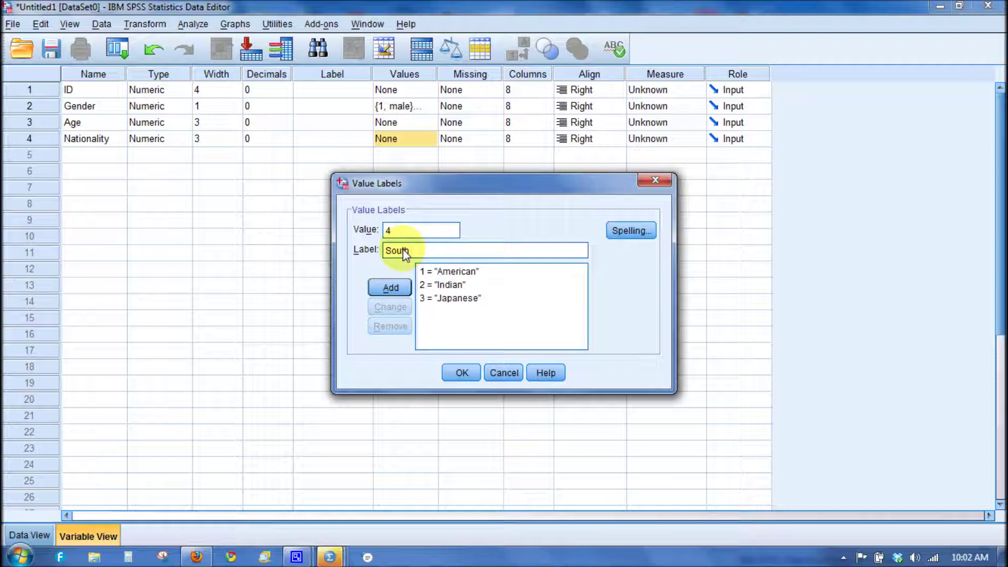
text(outh African)
click(392, 289)
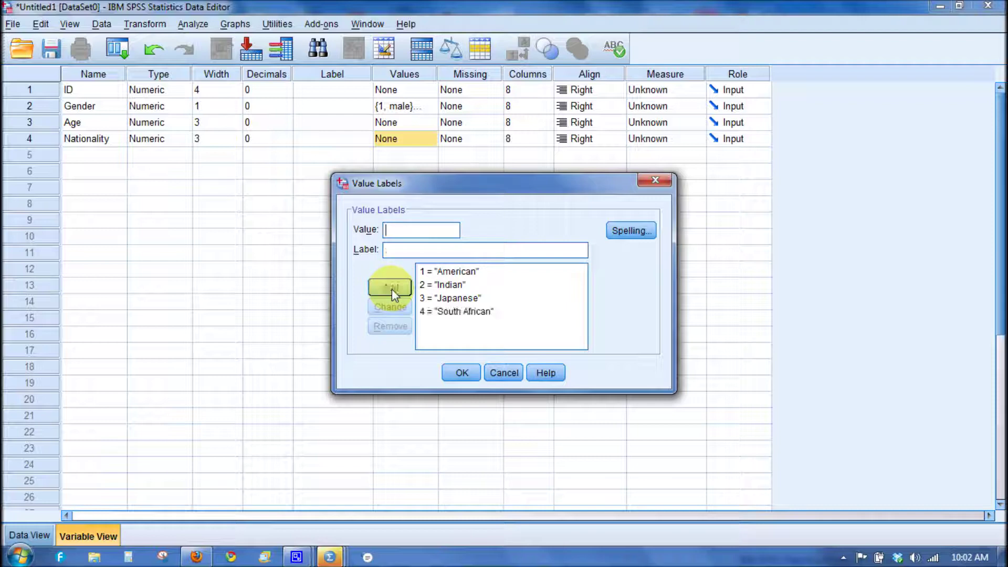
click(462, 373)
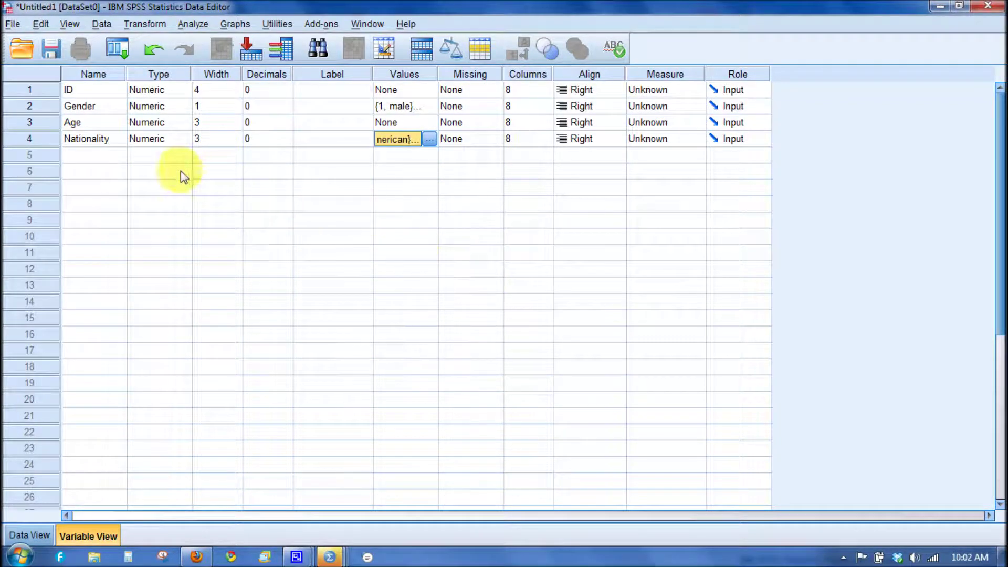
Define a fifth variable below Nationality with the name Q1 and the Numeric type.
click(102, 161)
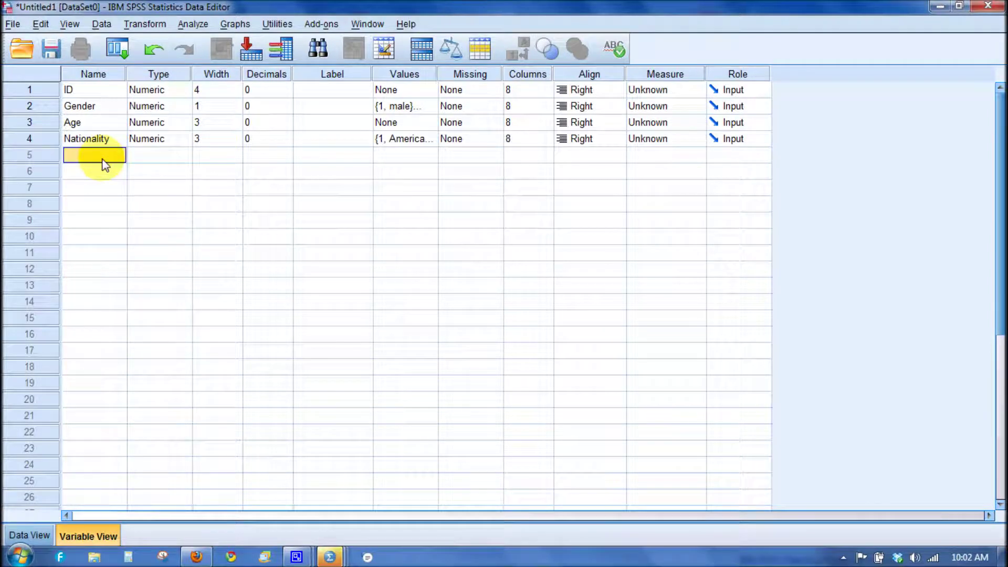
text(Q1)
click(140, 159)
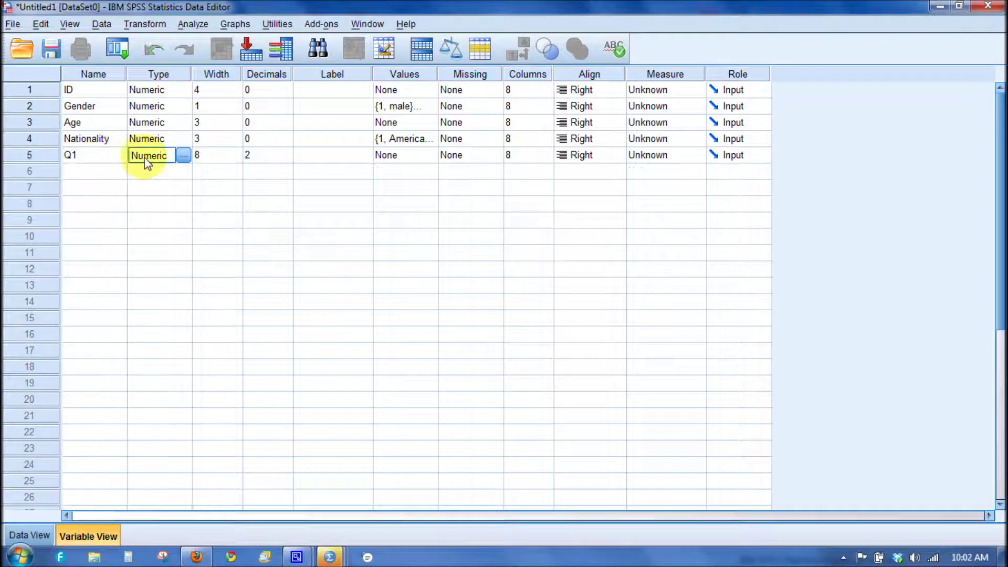
Set Q1's decimals to 0 and its width to 1.
click(282, 156)
click(284, 159)
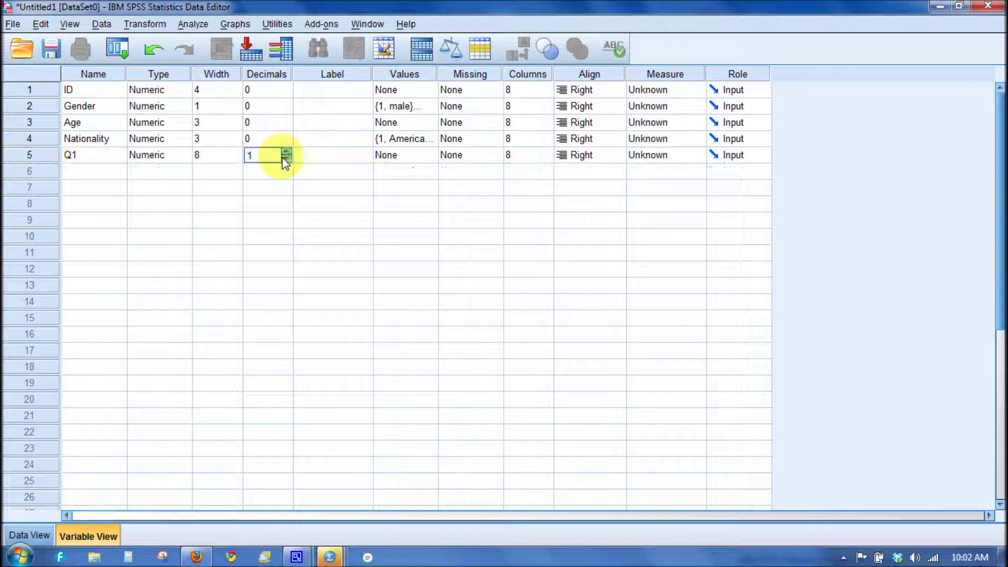
click(286, 158)
click(226, 158)
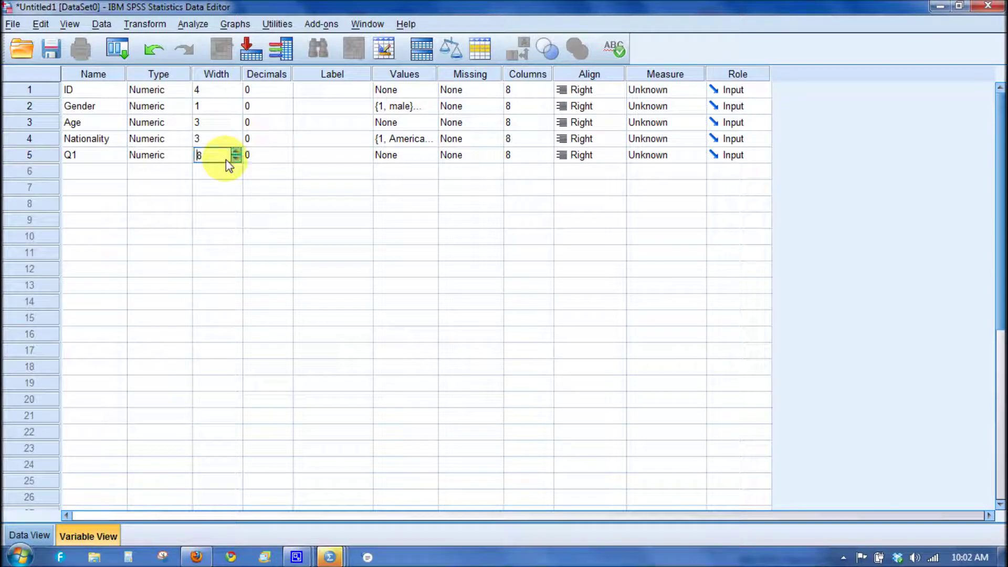
click(235, 159)
click(235, 159)
click(235, 159)
click(236, 159)
click(235, 159)
click(235, 159)
click(236, 160)
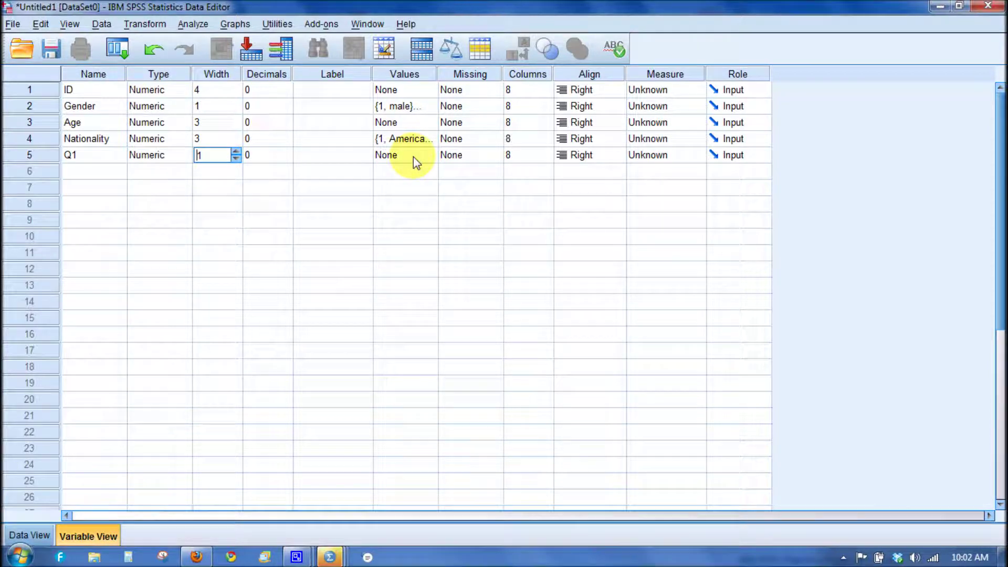
click(434, 159)
click(435, 158)
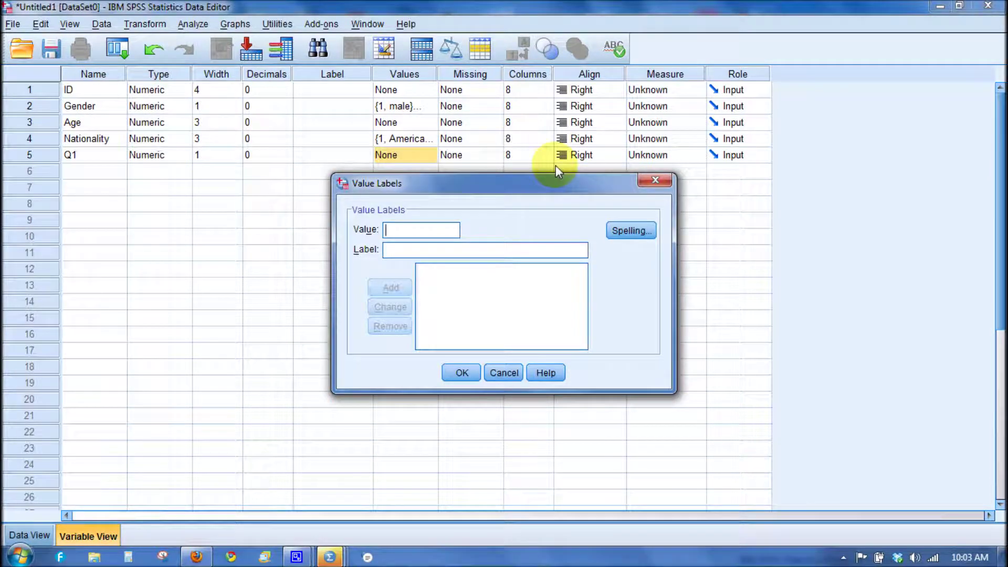
click(664, 181)
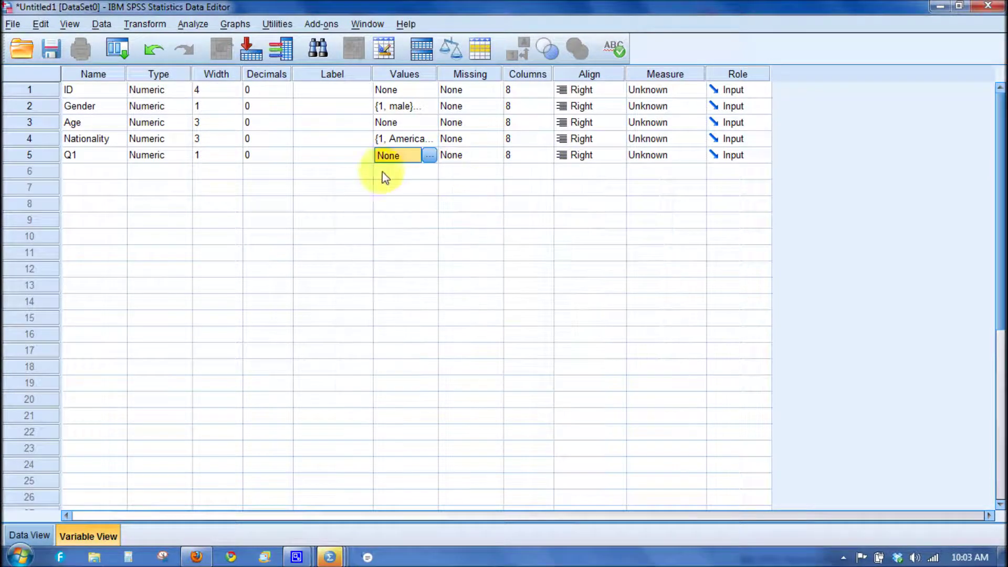
Give Q1 the variable label "sad moods" and add the value label "strongly false" for value 1.
click(314, 157)
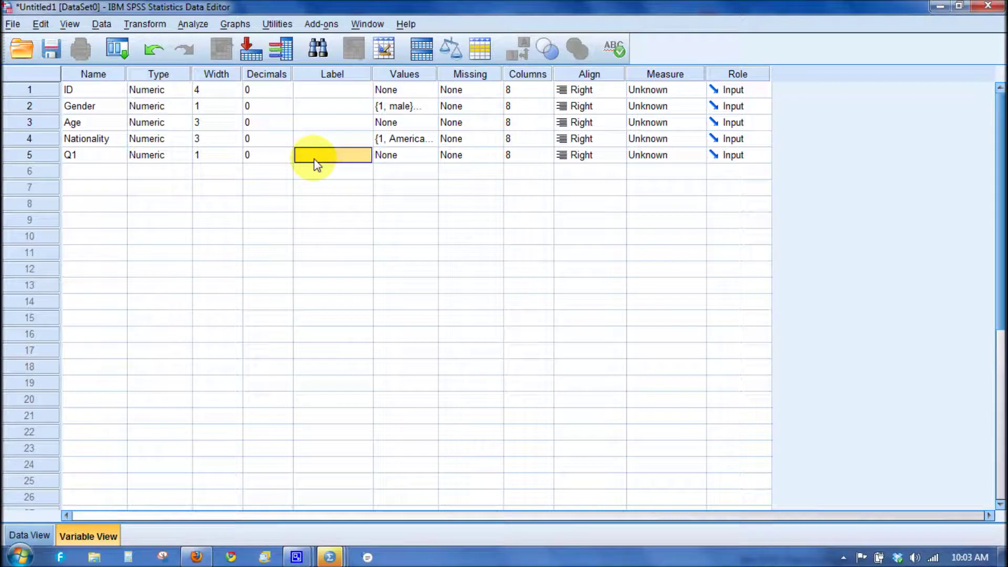
text(sad moods)
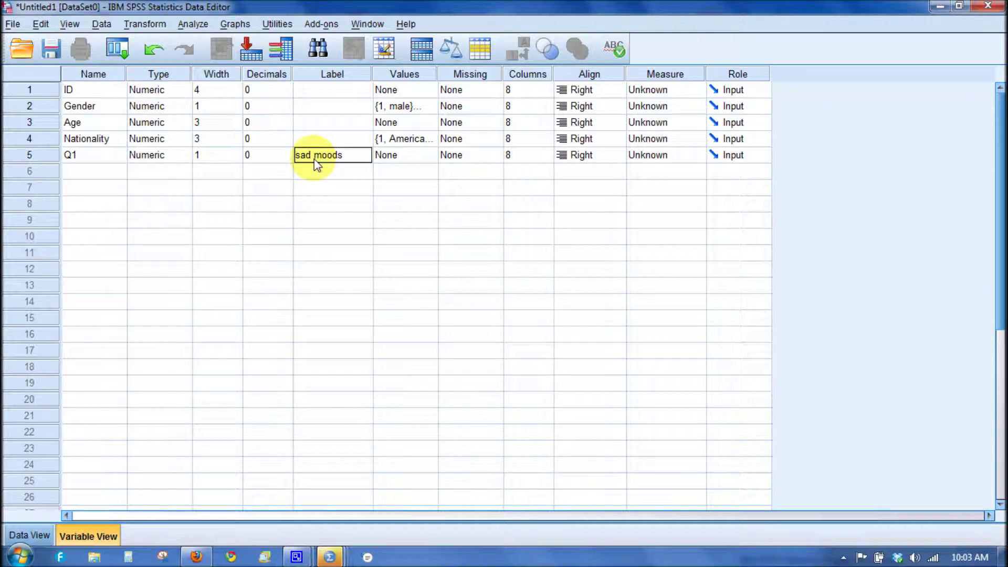
double_click(429, 156)
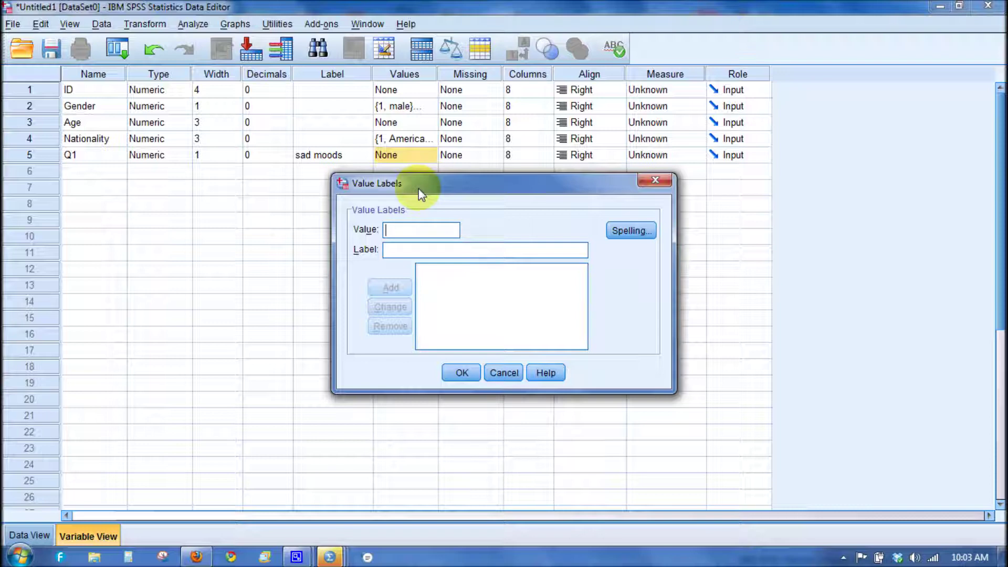
text(1)
click(397, 251)
text(stong)
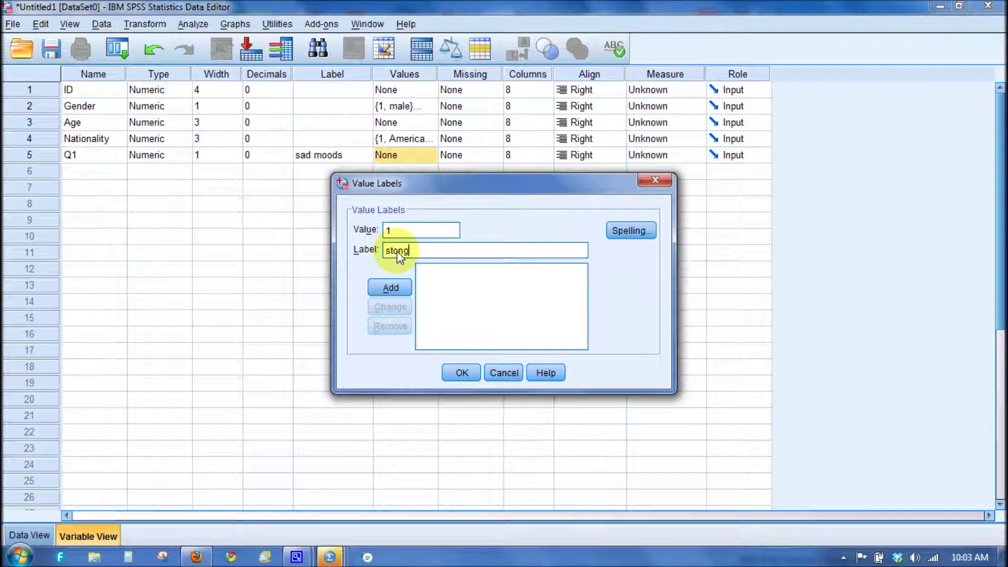
key(BackSpace)
key(BackSpace)
text(rongly false)
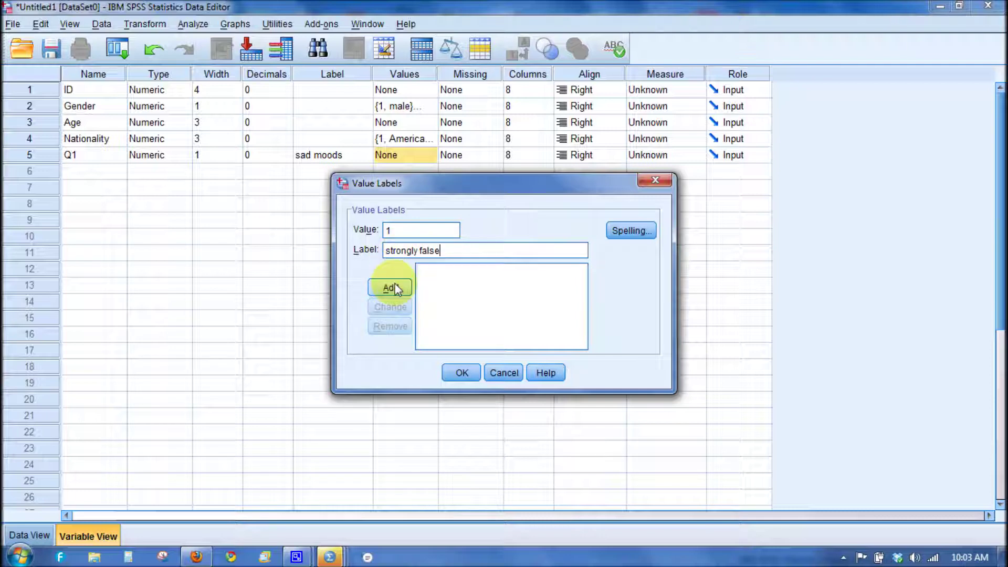
click(395, 286)
Add the label "sometimes false, sometimes true" for value 4 to Q1's value labels.
text(4)
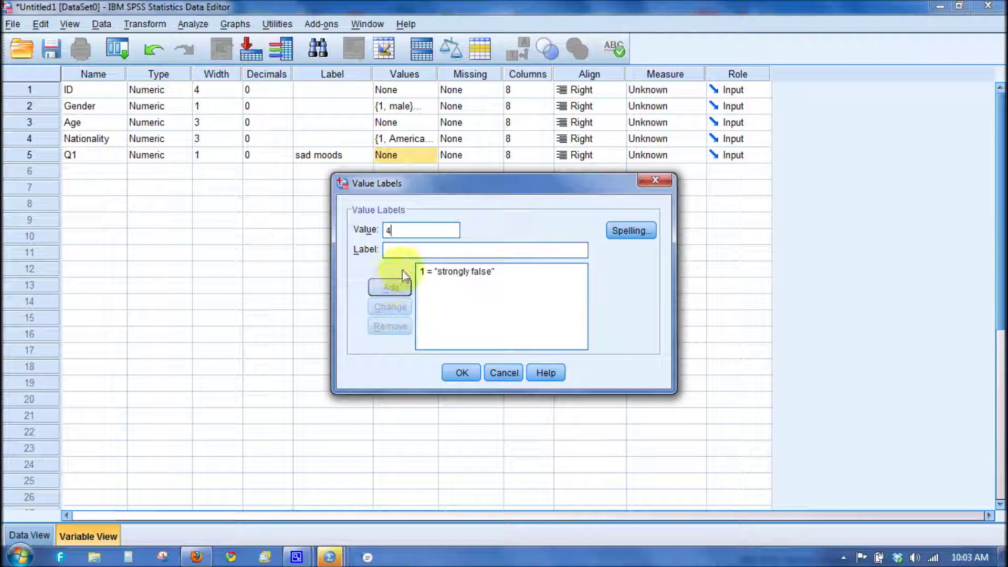
click(400, 250)
text(somte)
key(BackSpace)
key(BackSpace)
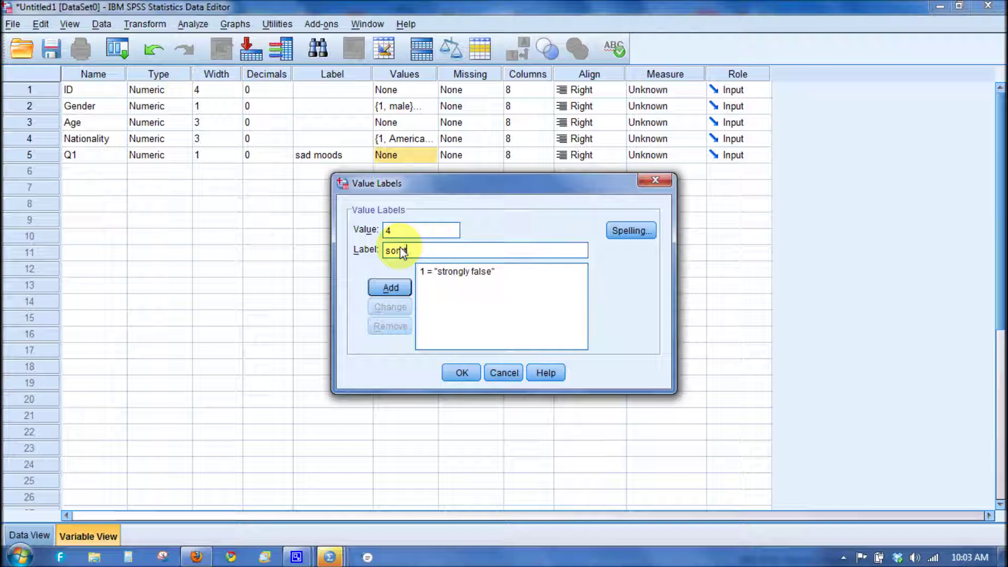
text(etimes false, sometime)
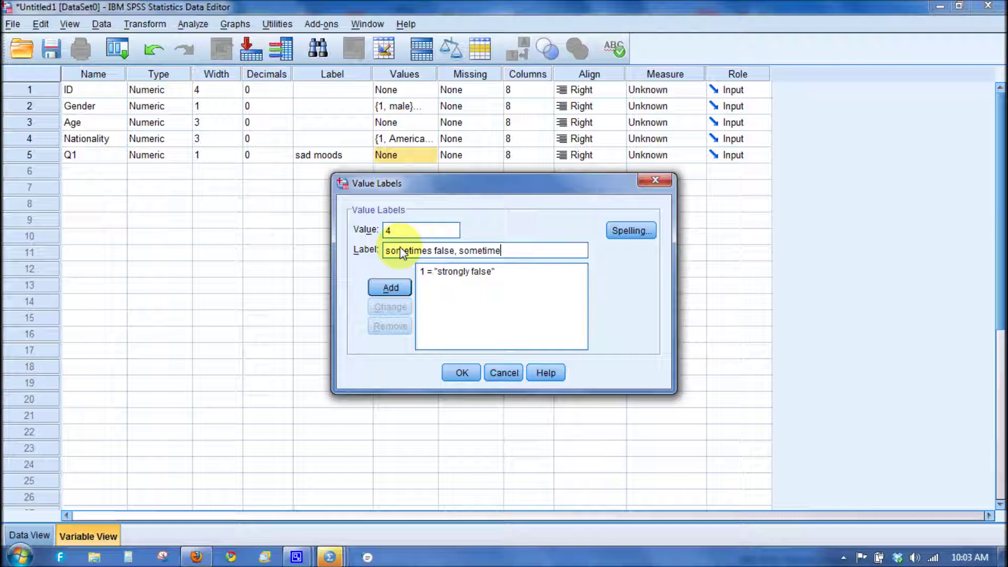
text(s true)
click(388, 287)
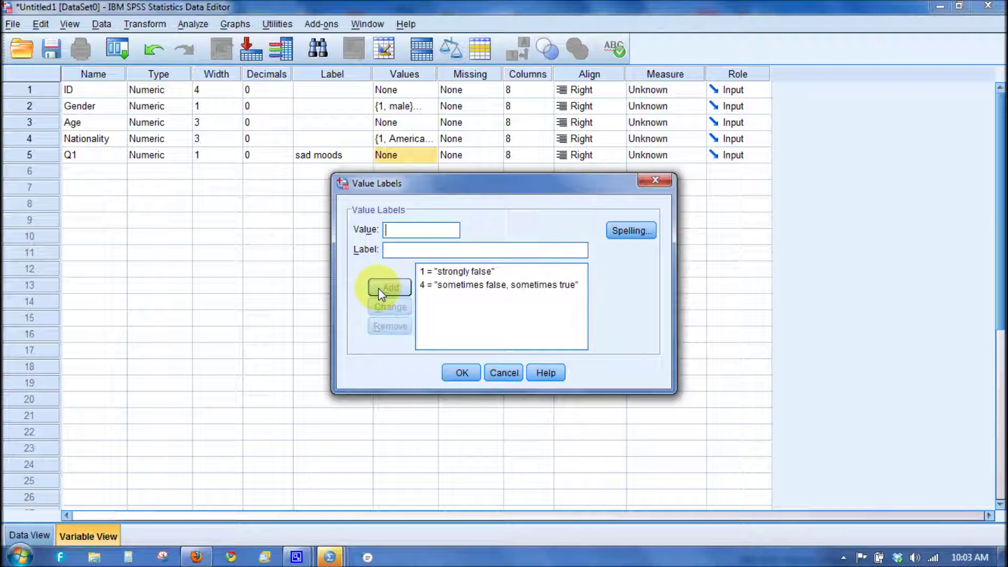
Add the label "strongly true" for value 7 and apply Q1's value labels.
text(7)
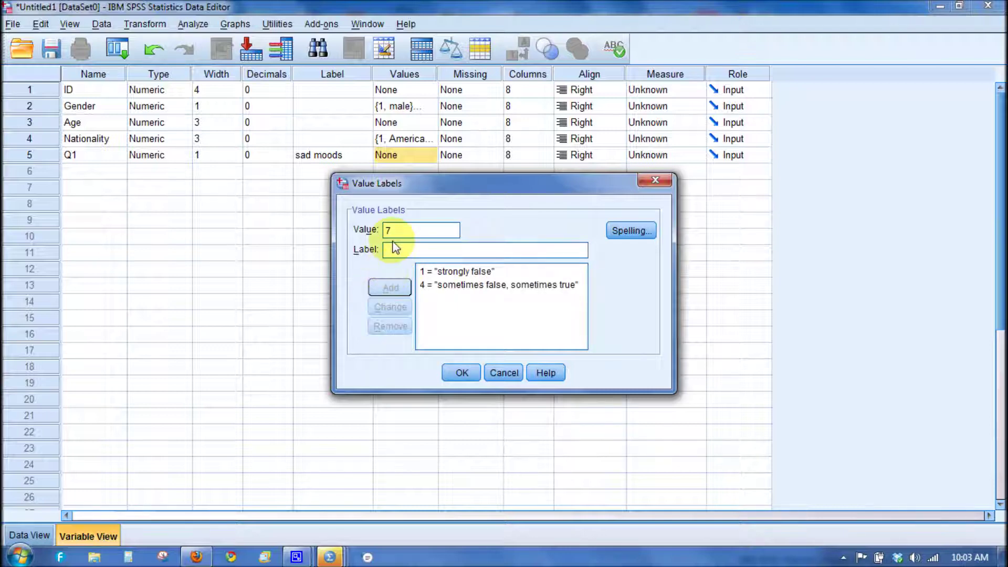
text(s)
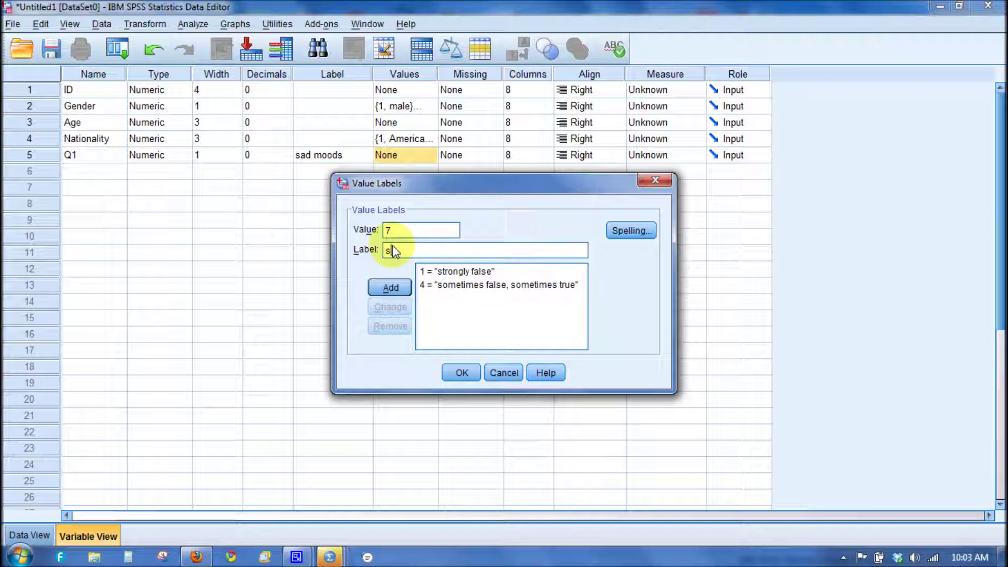
text(trongly true)
click(458, 373)
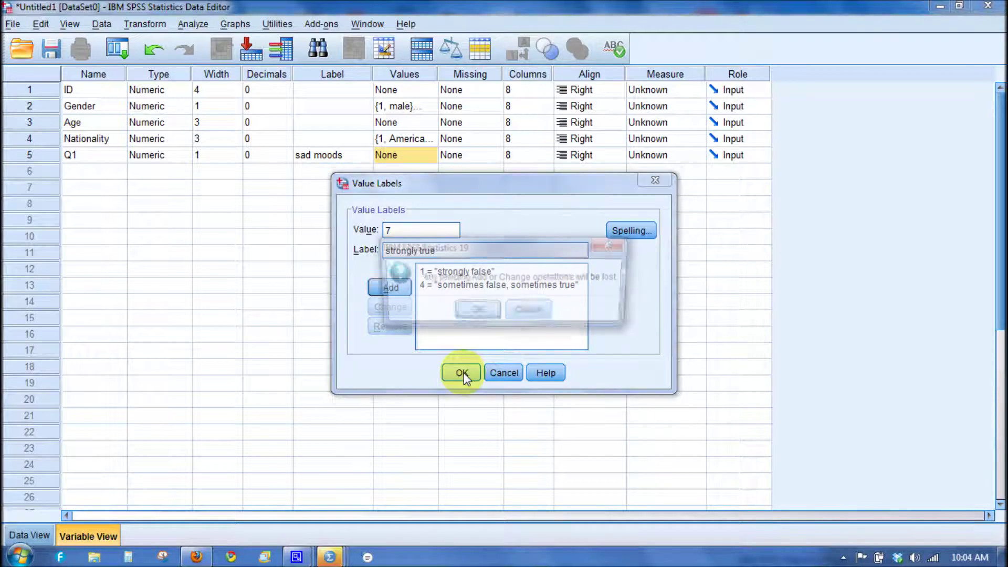
click(611, 243)
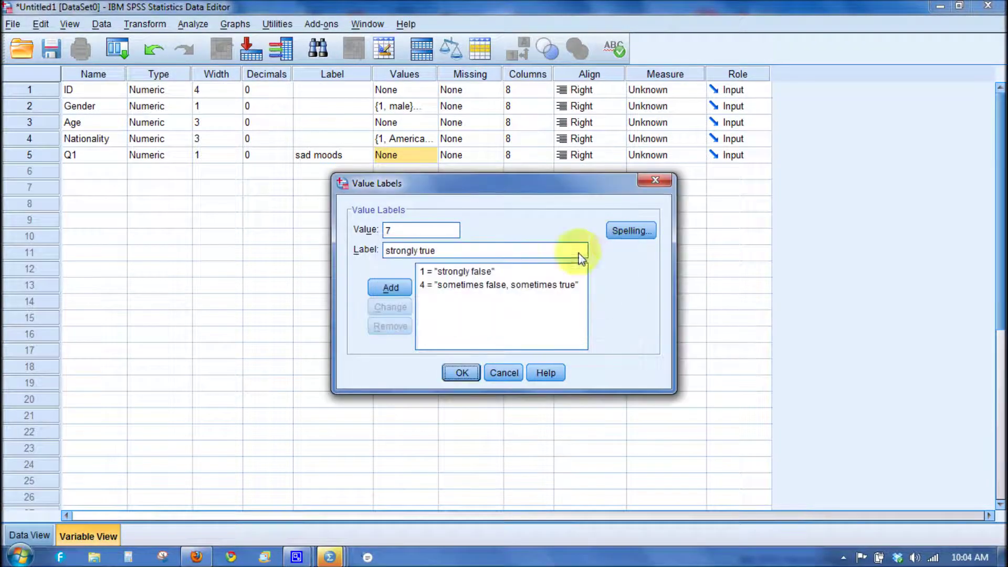
click(383, 288)
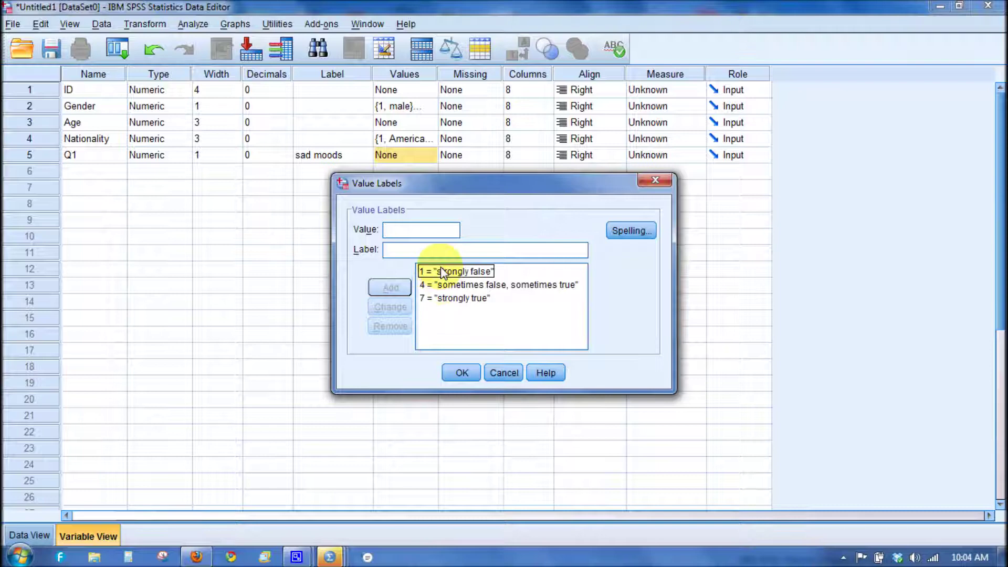
click(461, 371)
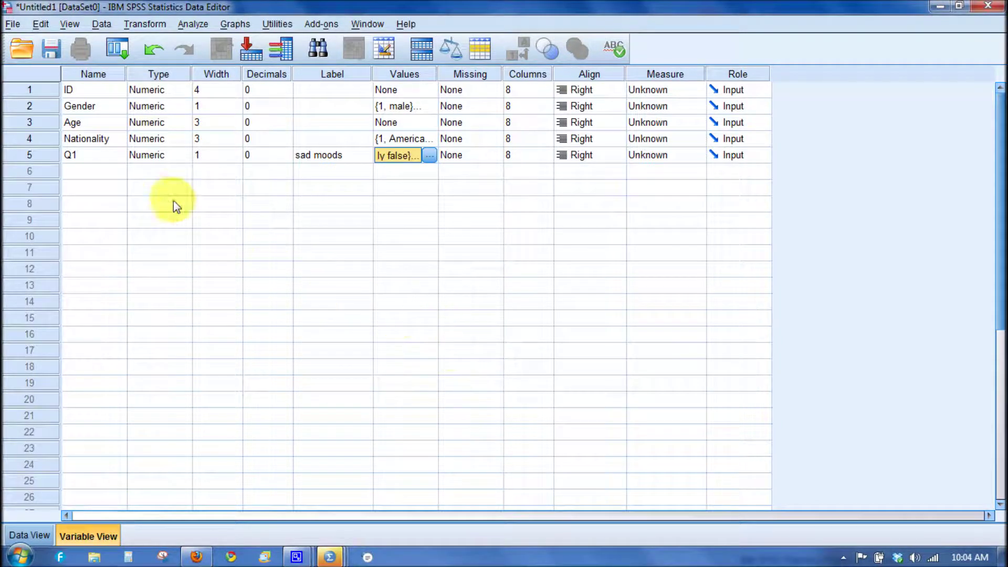
Define a sixth variable below Q1 with the name Q2 and the Numeric type.
click(81, 173)
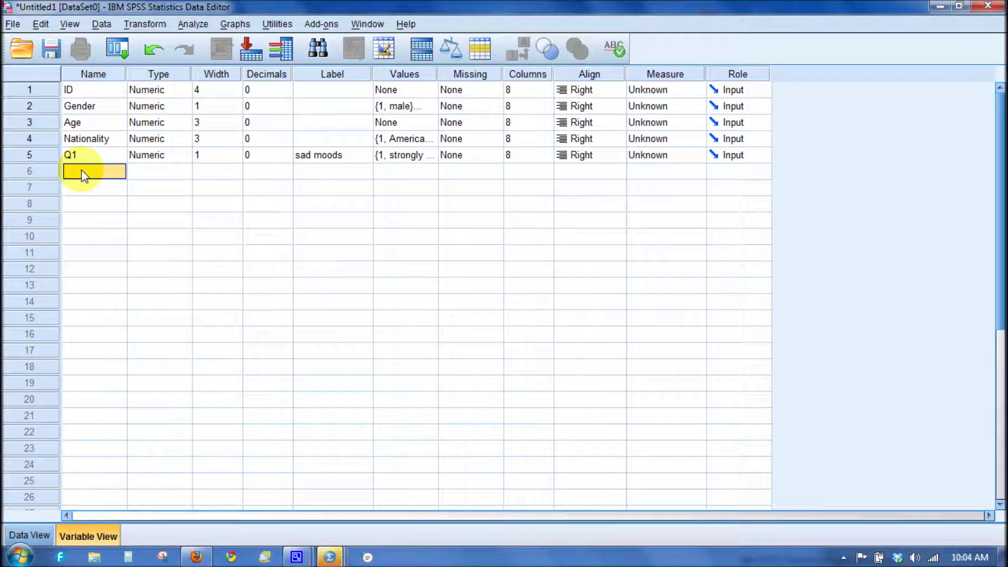
text(Q2)
click(150, 175)
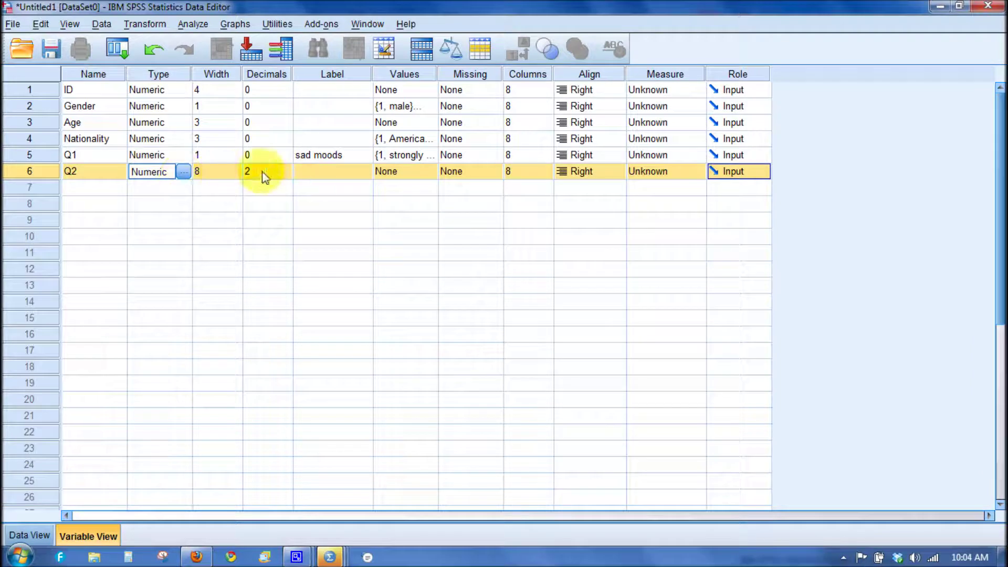
click(227, 155)
right_click(227, 153)
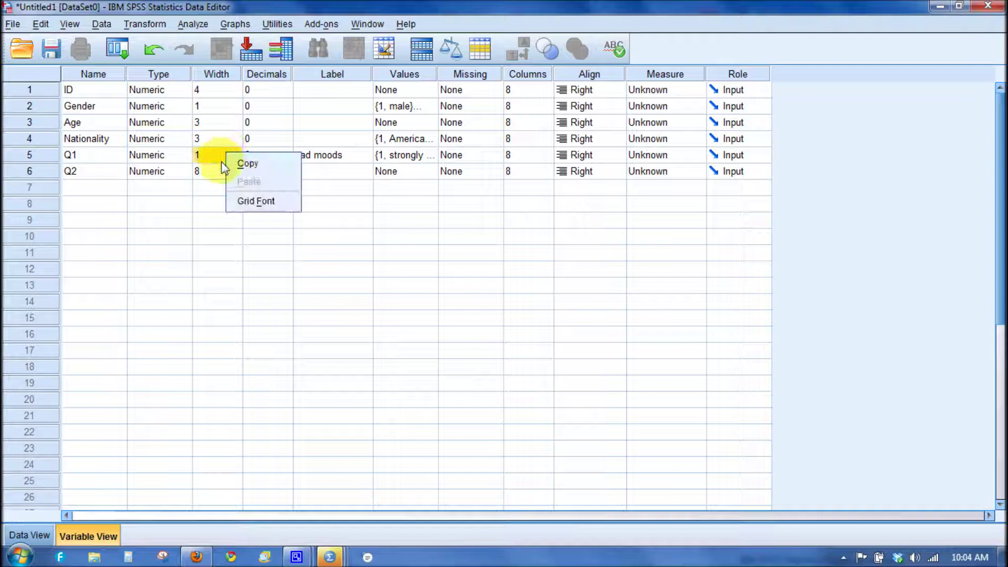
click(313, 185)
Copy the decimals setting of 0 from Q1 and paste it into Q2's decimals.
click(278, 155)
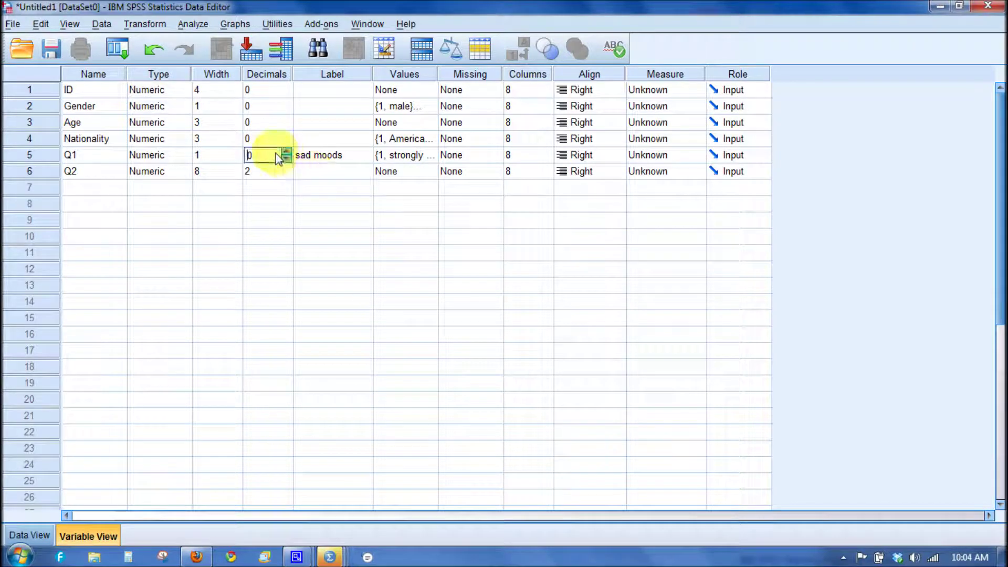
right_click(268, 156)
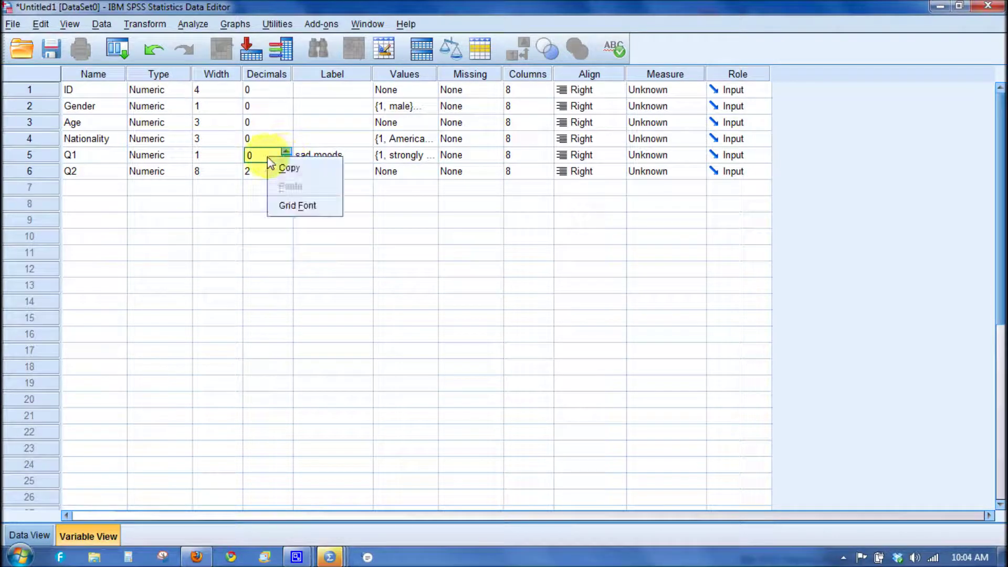
click(292, 171)
click(256, 174)
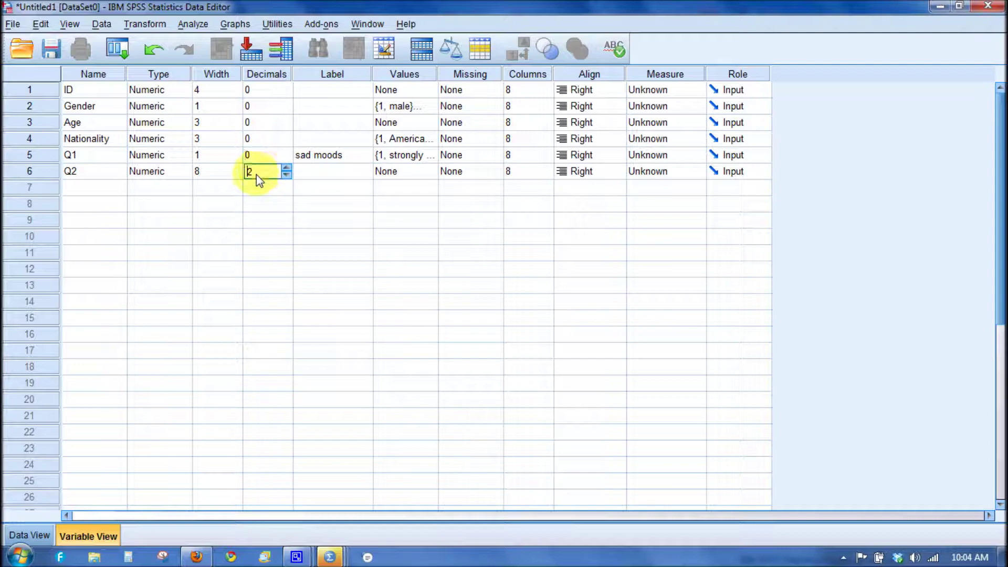
right_click(256, 174)
click(278, 204)
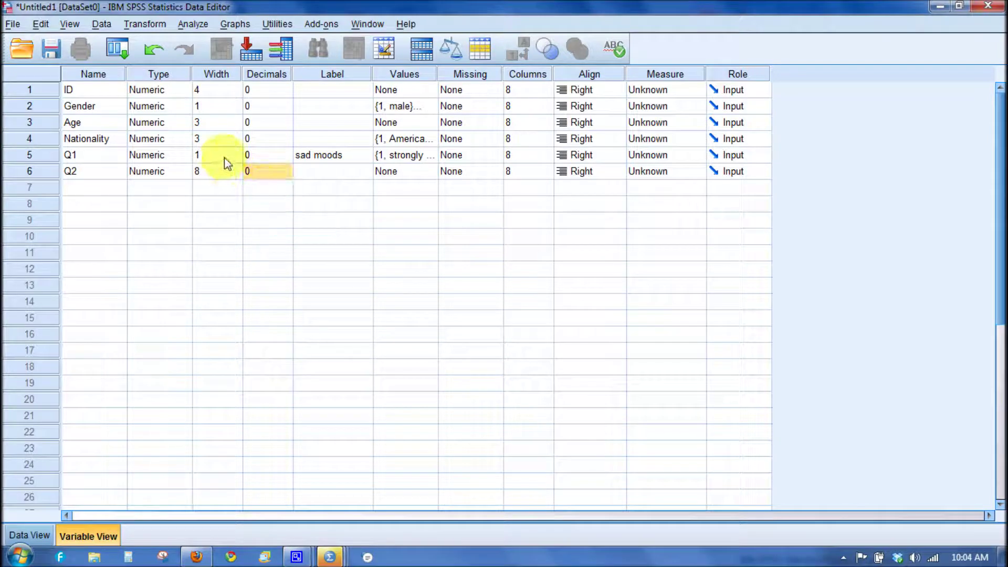
Copy the width of 1 from Q1 and paste it into Q2's width.
right_click(224, 156)
click(241, 168)
click(225, 173)
right_click(225, 172)
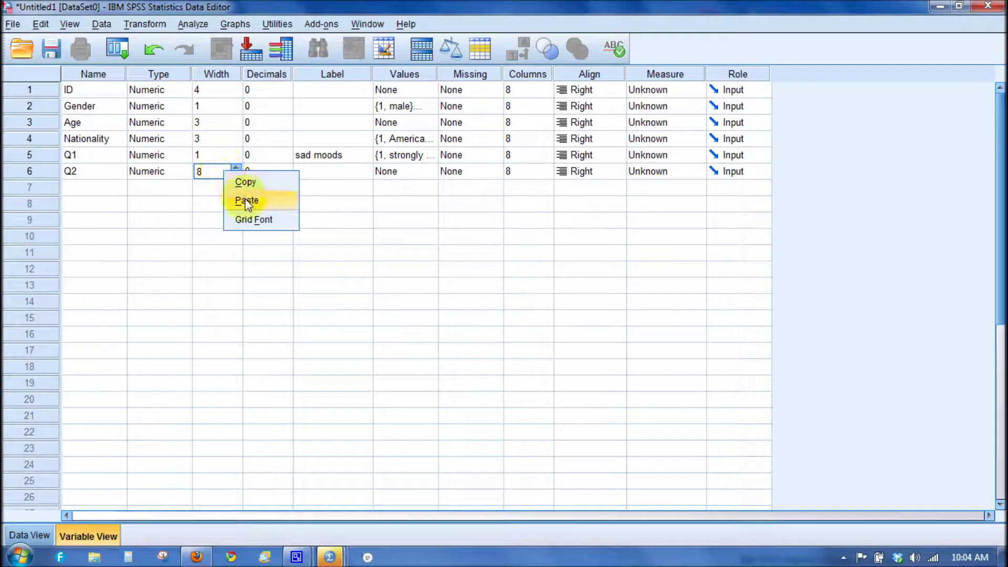
click(246, 201)
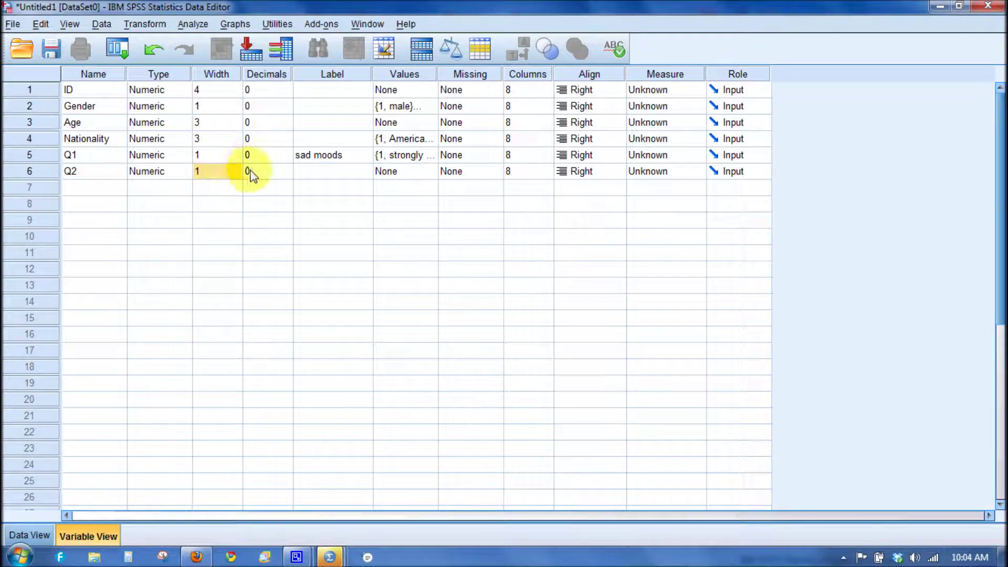
Give Q2 the variable label "suicidal ideation".
click(324, 173)
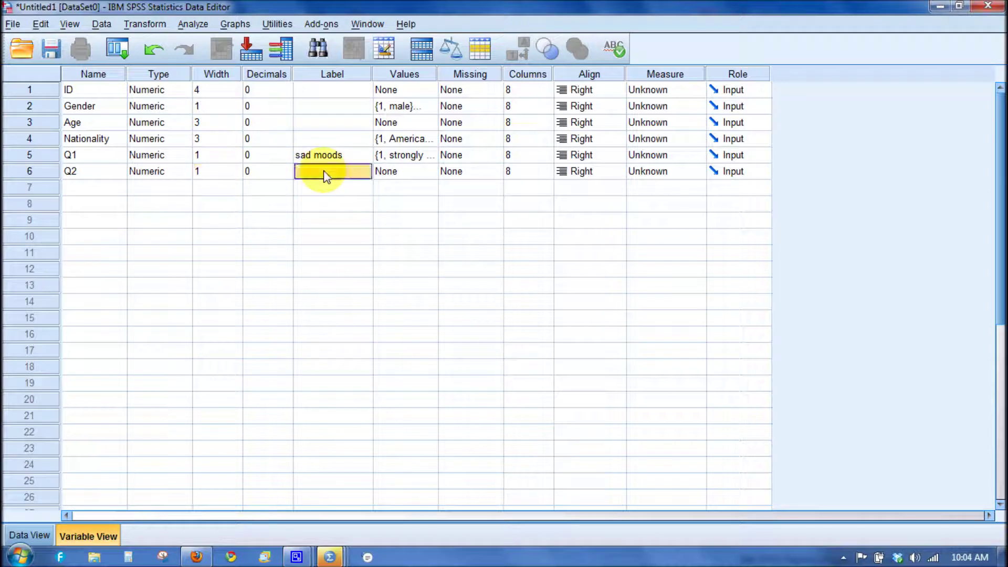
text(s)
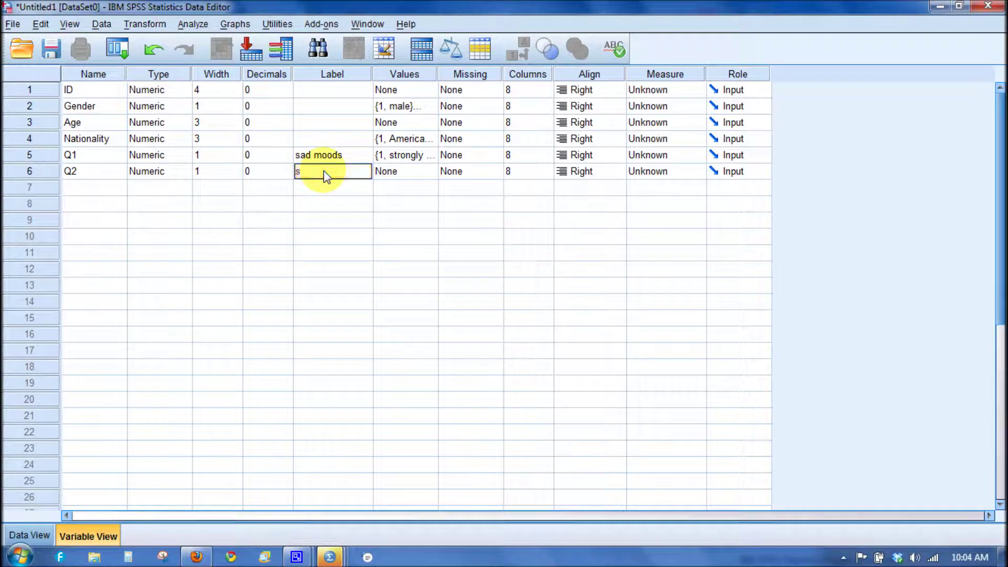
text(uicidal ideation)
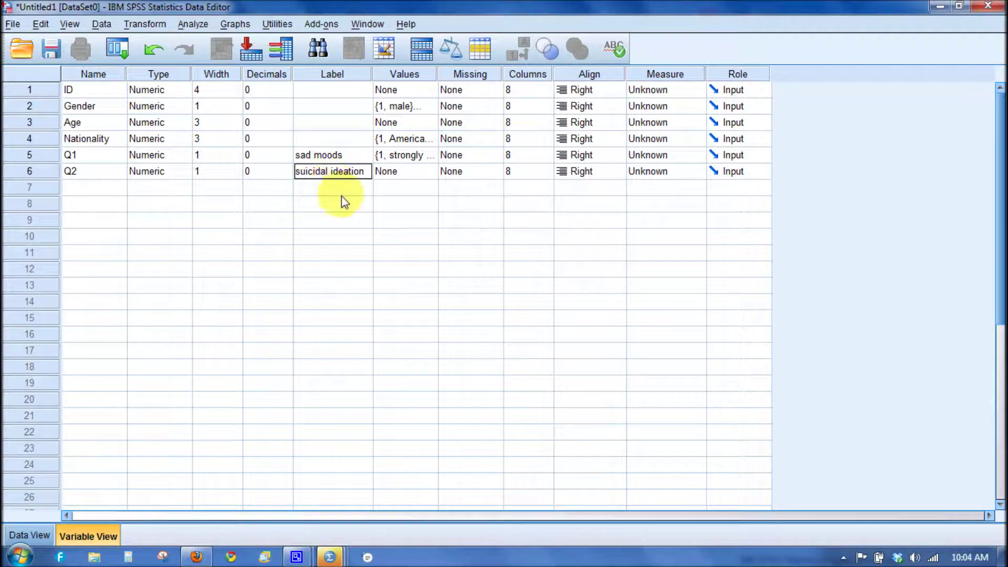
Copy Q1's value labels to Q2 and open Q2's value labels to check them.
click(417, 157)
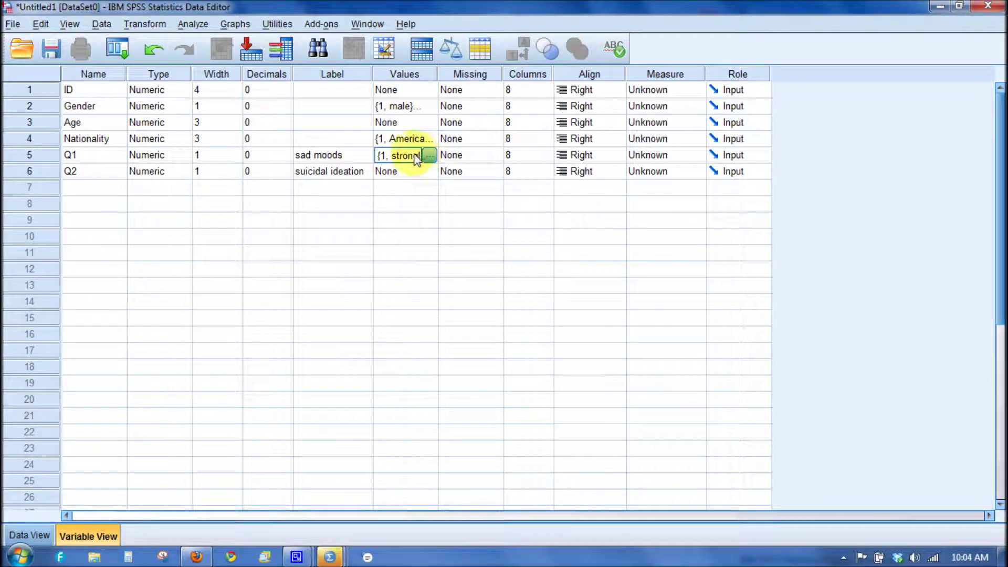
right_click(420, 159)
click(433, 166)
click(411, 171)
right_click(412, 171)
click(434, 201)
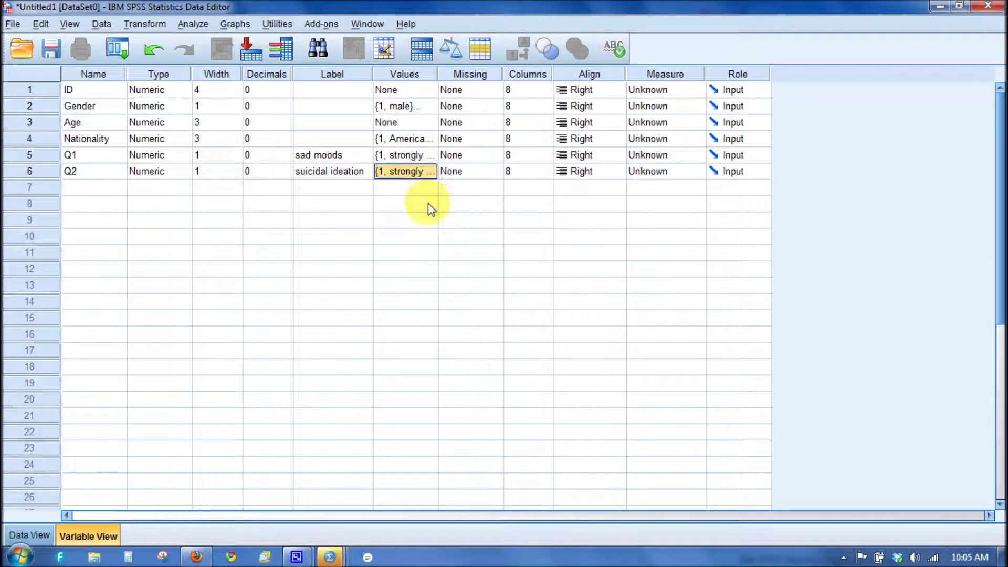
click(429, 172)
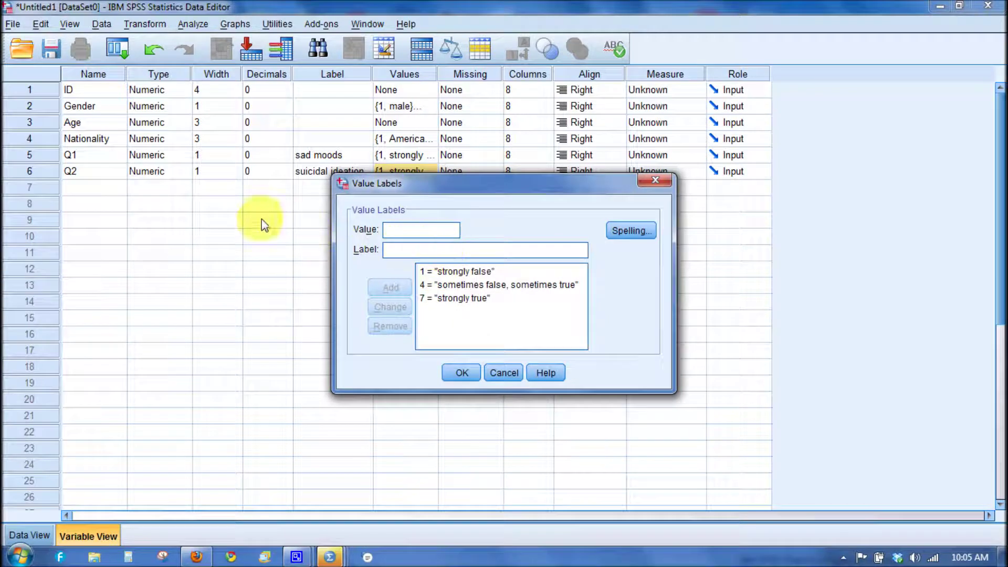
Close the value labels dialog and add a new variable named Q3 below Q2.
click(654, 180)
click(85, 189)
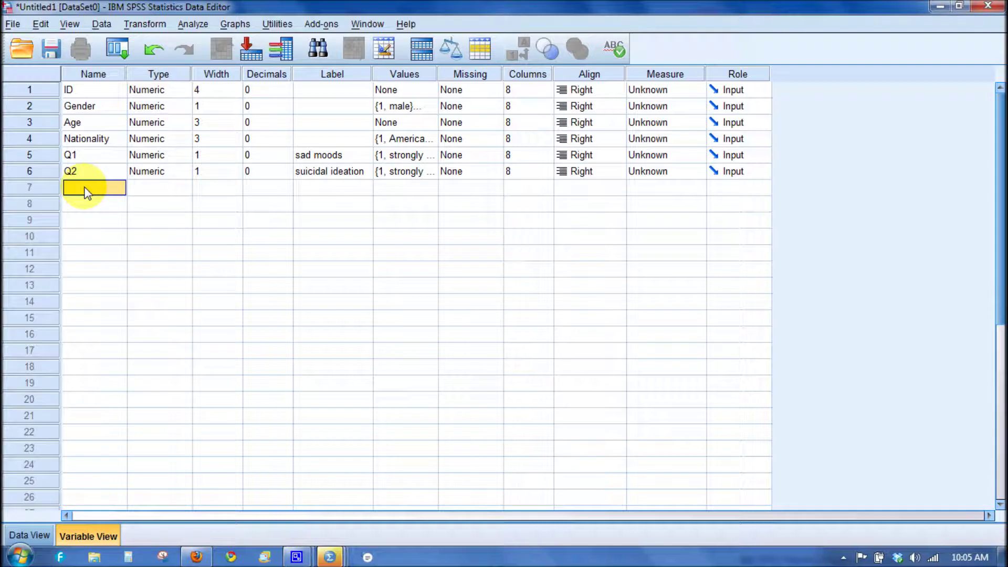
text(Q3)
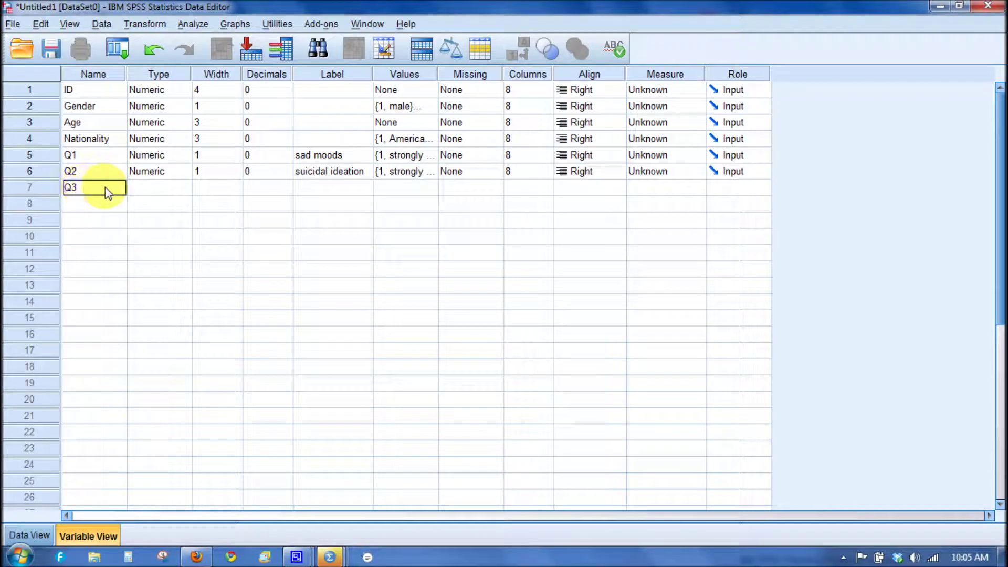
click(156, 189)
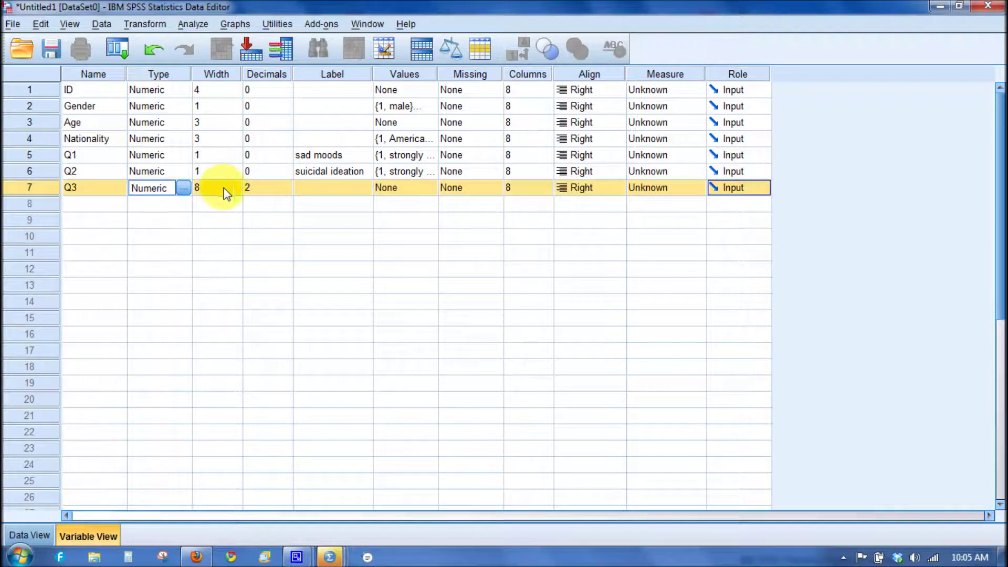
Copy the decimals setting of 0 from Q2 and paste it into Q3's decimals.
right_click(258, 187)
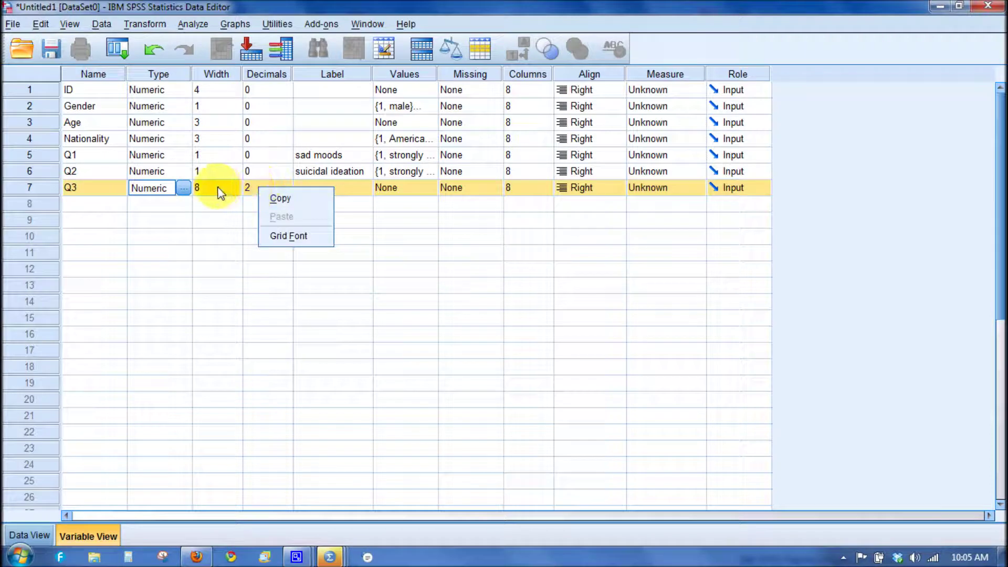
click(281, 199)
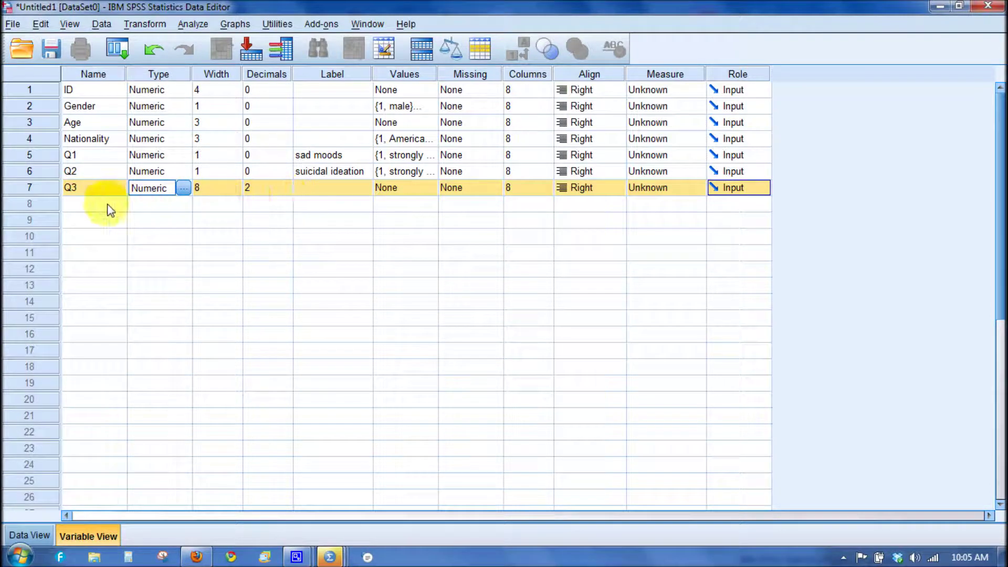
click(262, 171)
right_click(272, 171)
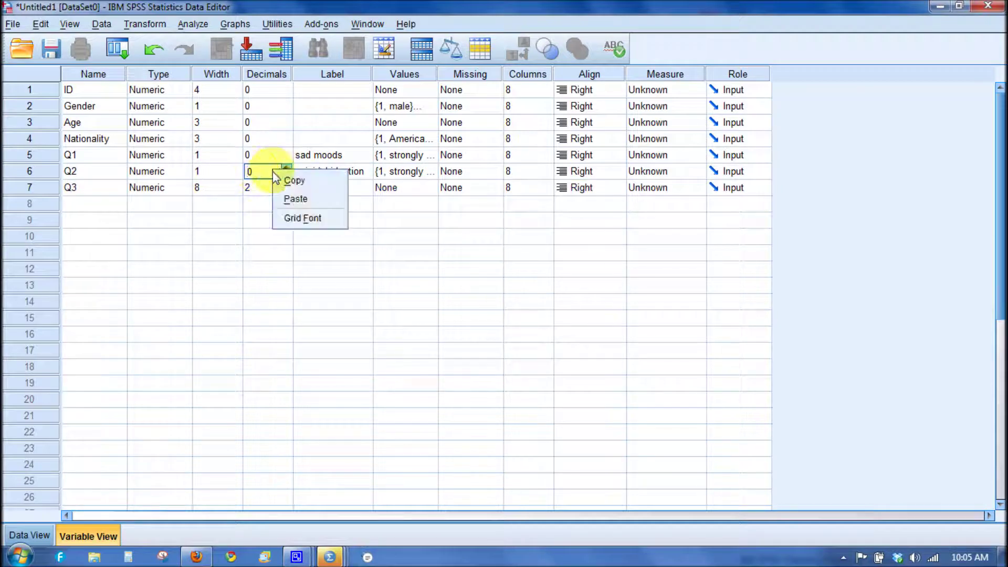
click(282, 198)
click(279, 189)
right_click(278, 190)
click(292, 218)
Copy the width of 1 from Q2 and paste it into Q3's width.
click(218, 171)
right_click(218, 171)
click(237, 175)
click(225, 190)
right_click(221, 190)
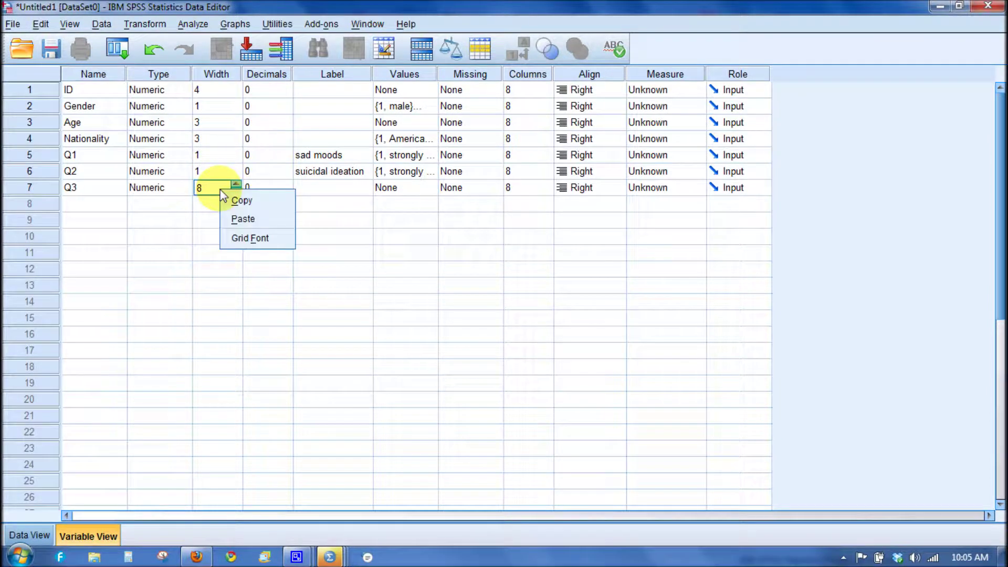
click(245, 220)
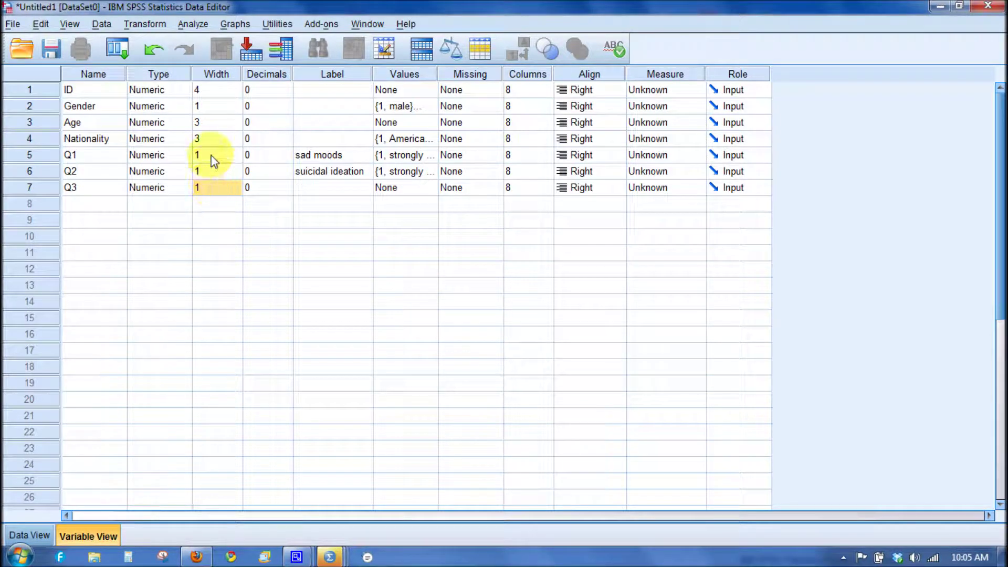
Give Q3 the variable label "depressed easily".
click(321, 188)
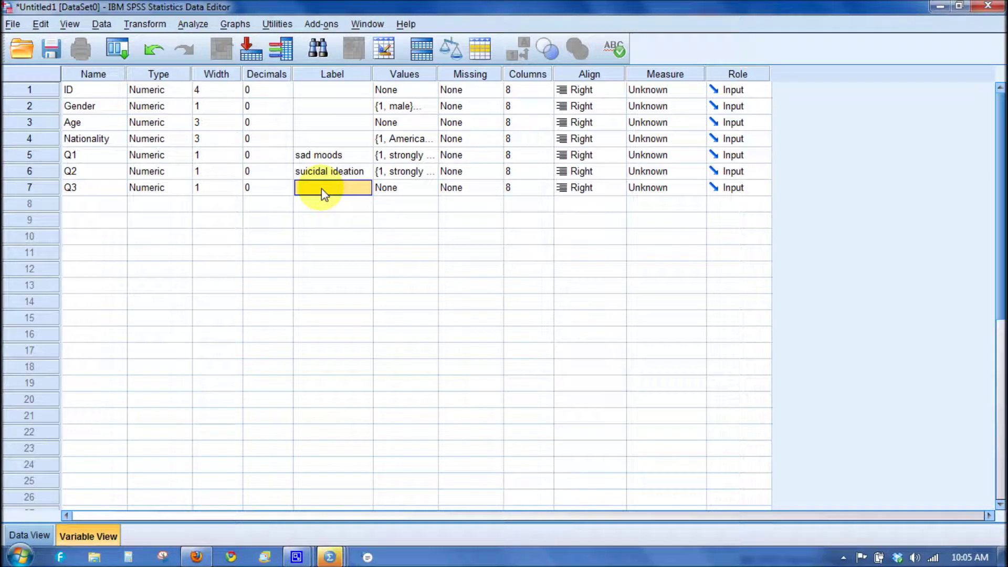
text(de)
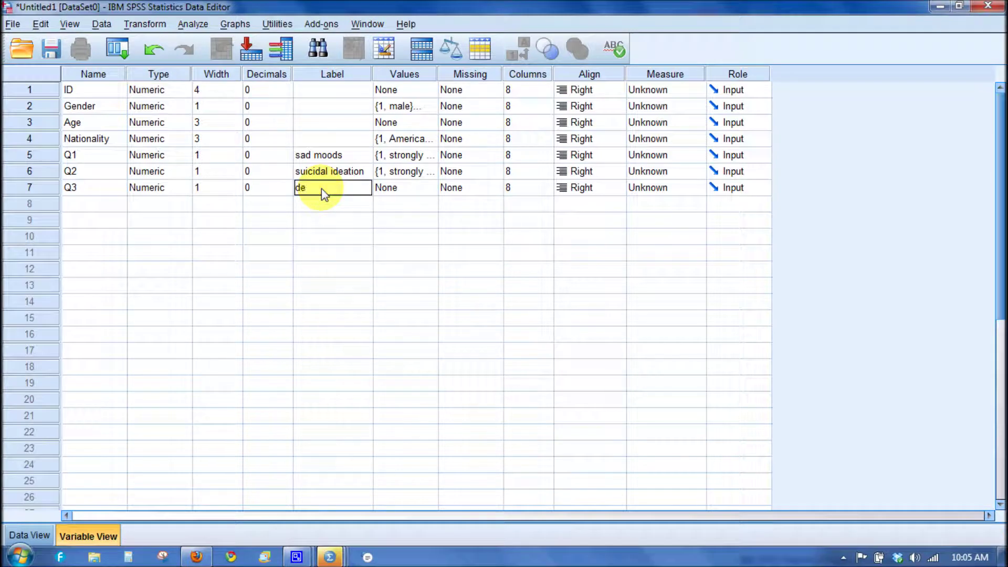
text(pressed easily)
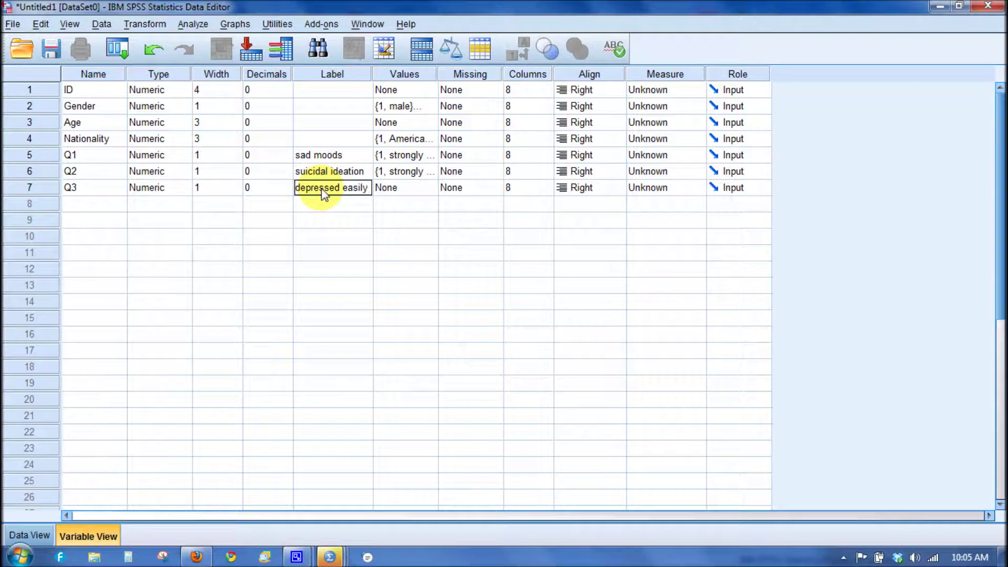
Copy Q2's value labels and paste them into Q3's values.
click(420, 175)
right_click(419, 175)
click(436, 182)
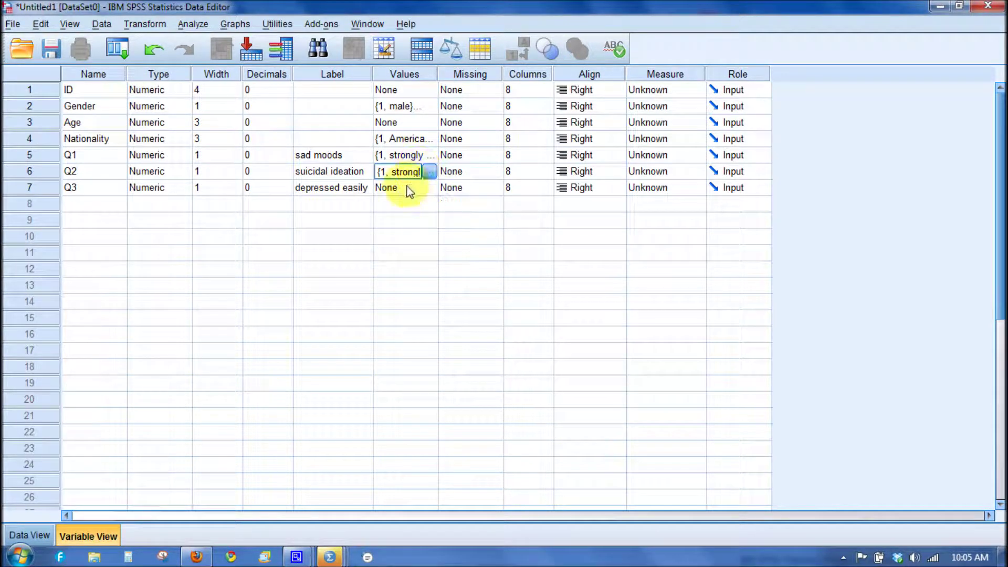
click(408, 189)
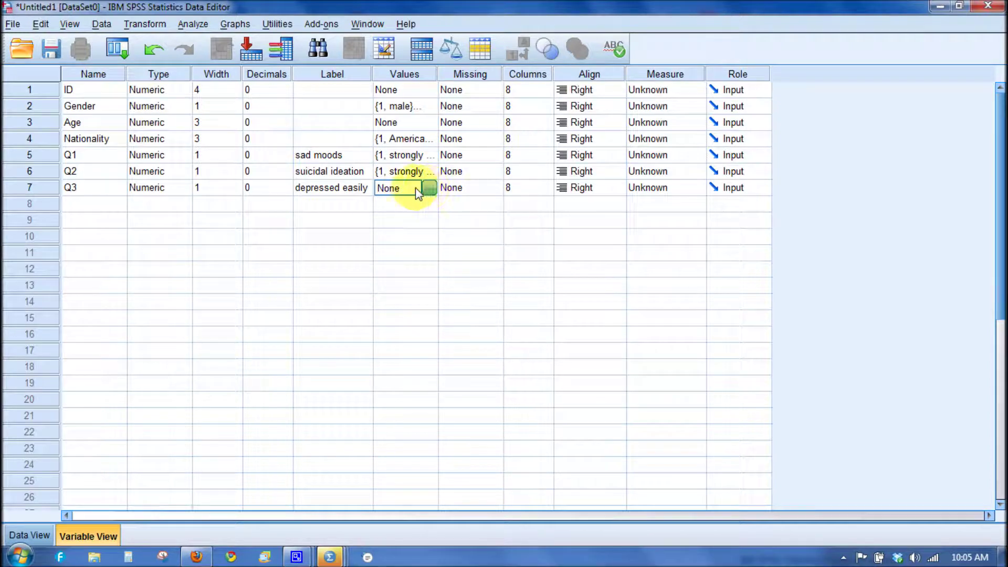
right_click(415, 190)
click(432, 219)
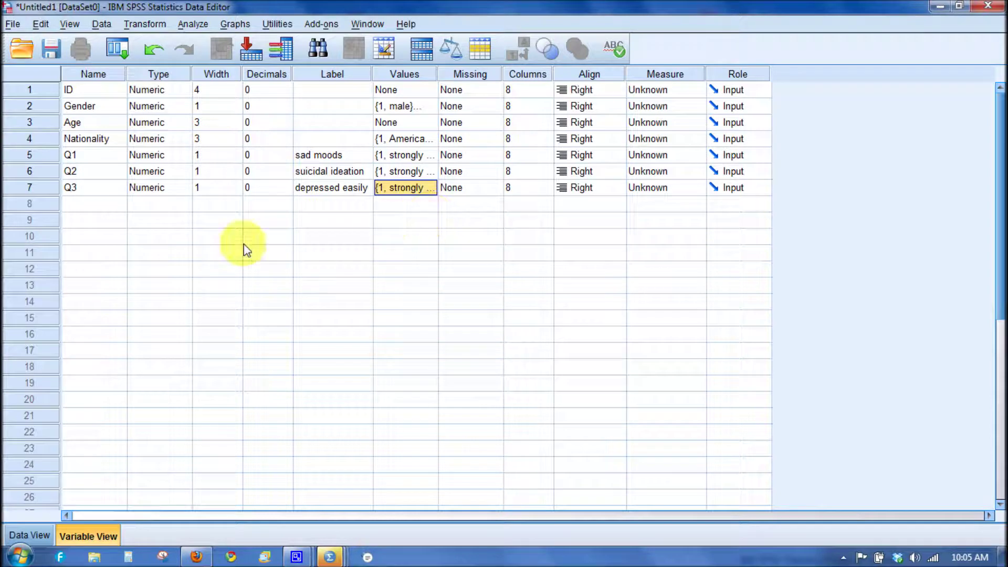
Switch to Data View and enter ID 1 and Gender 1 for the first case.
click(31, 534)
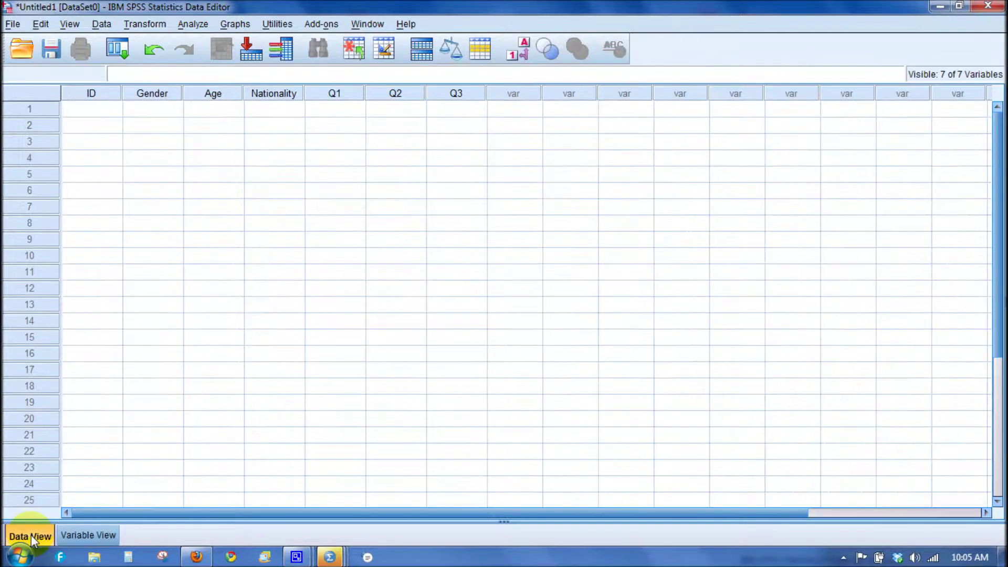
click(116, 108)
text(1)
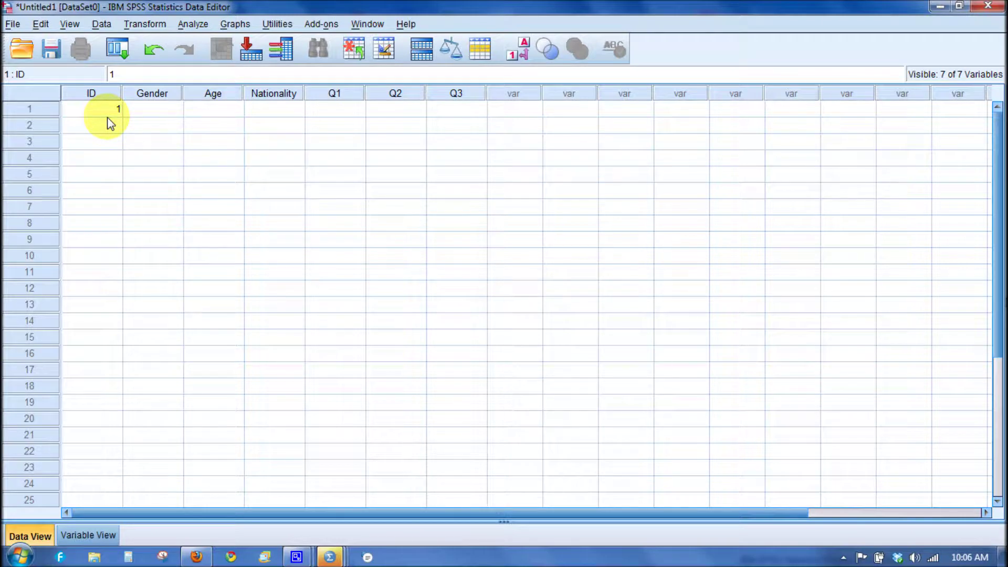
click(152, 116)
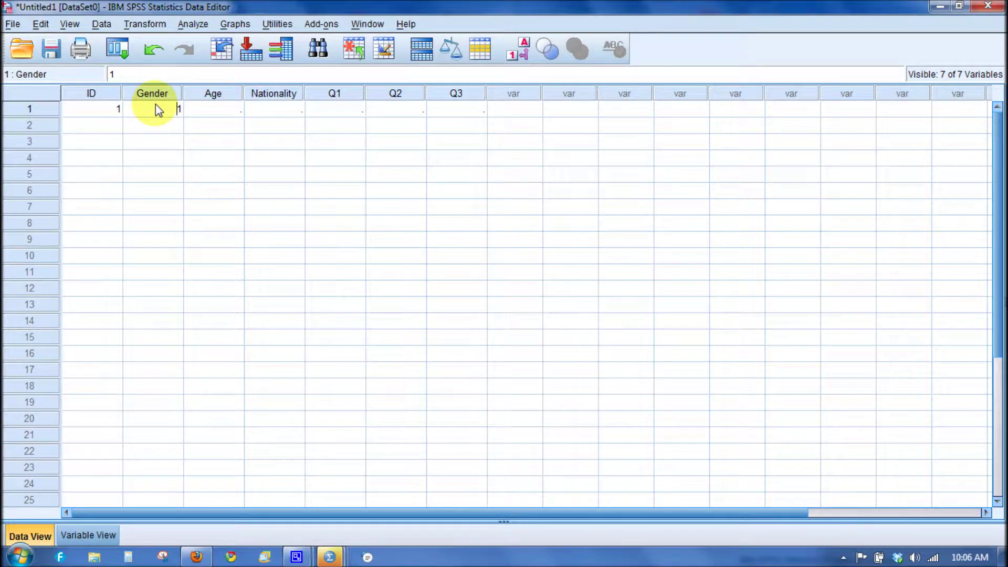
Check the value labels defined for Gender in Variable View, and return to Data View.
click(71, 539)
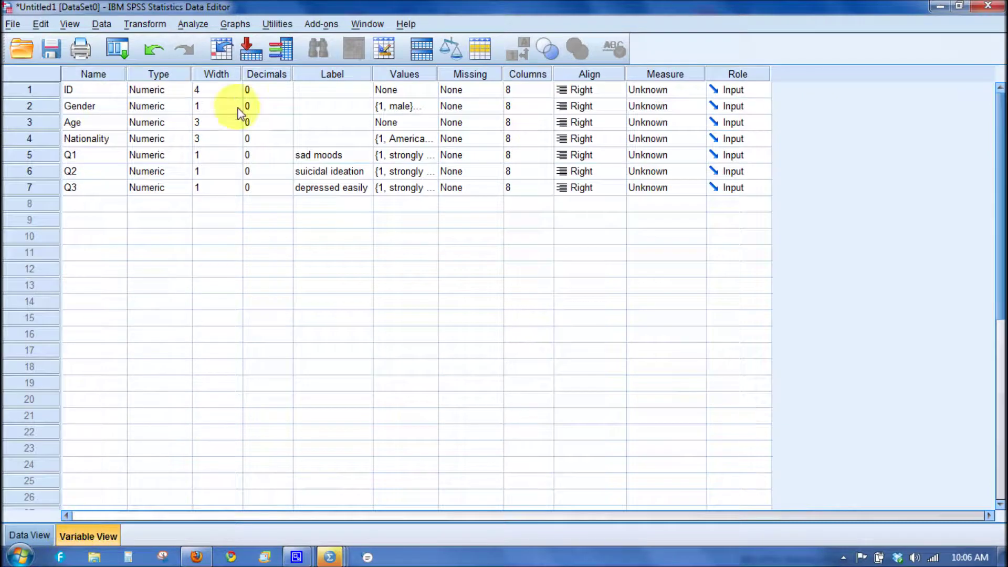
double_click(433, 108)
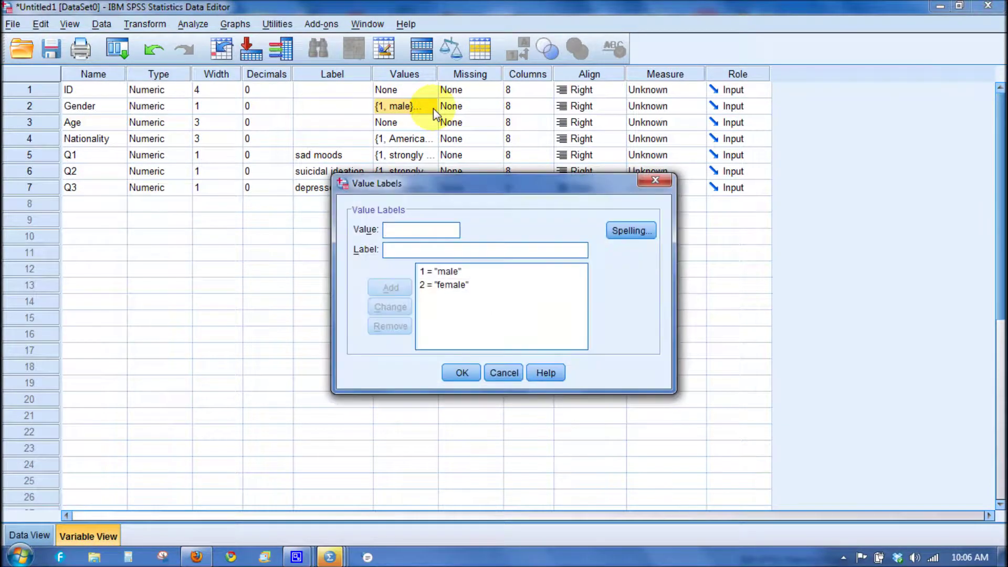
click(462, 373)
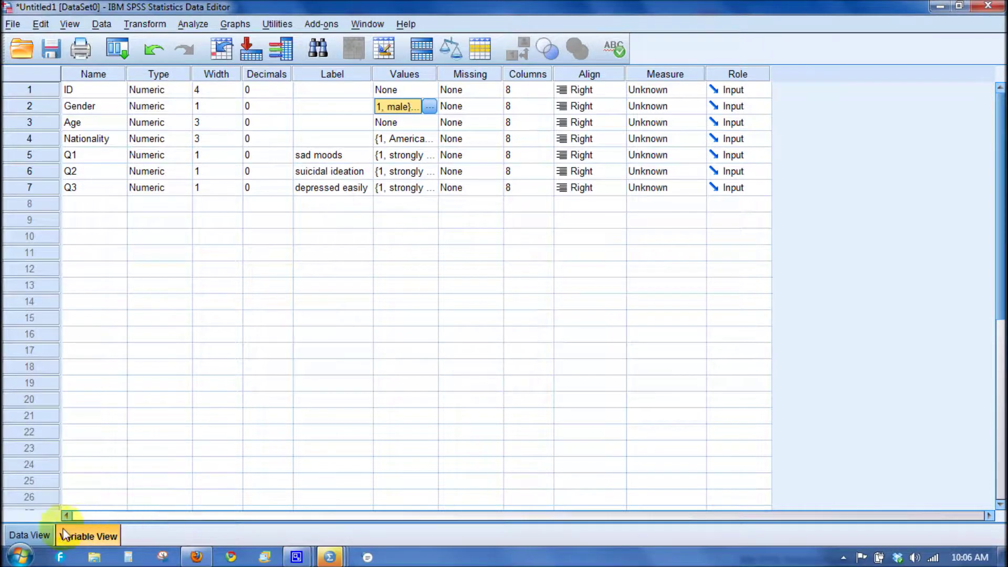
click(15, 535)
Enter Age 19 and Nationality 1 for the first case.
click(222, 110)
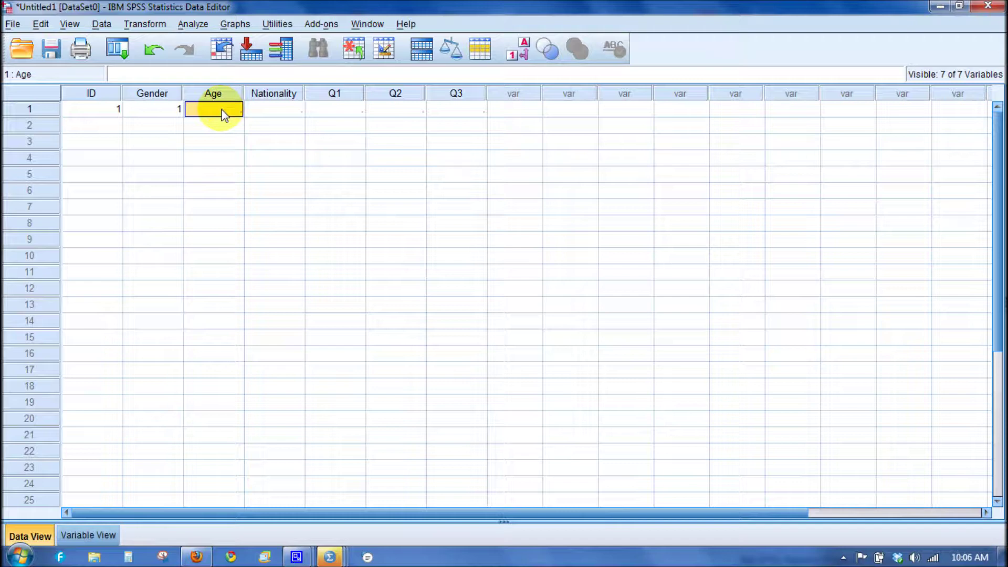
text(19)
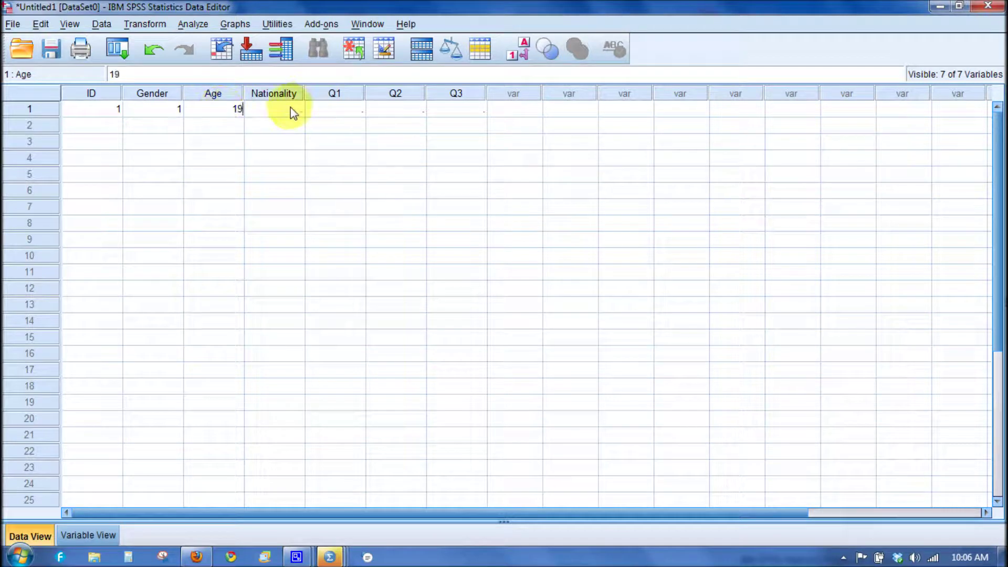
click(293, 112)
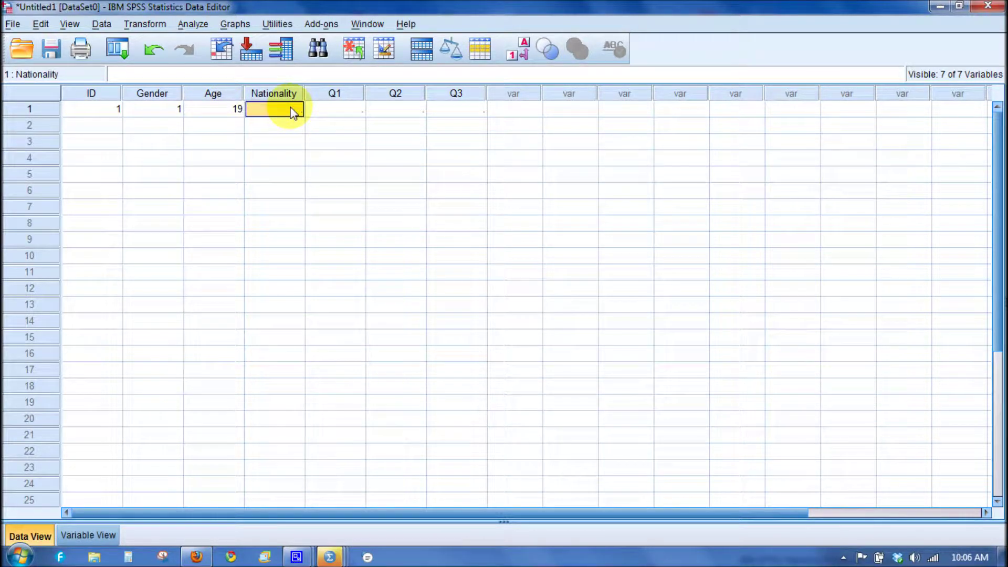
text(1)
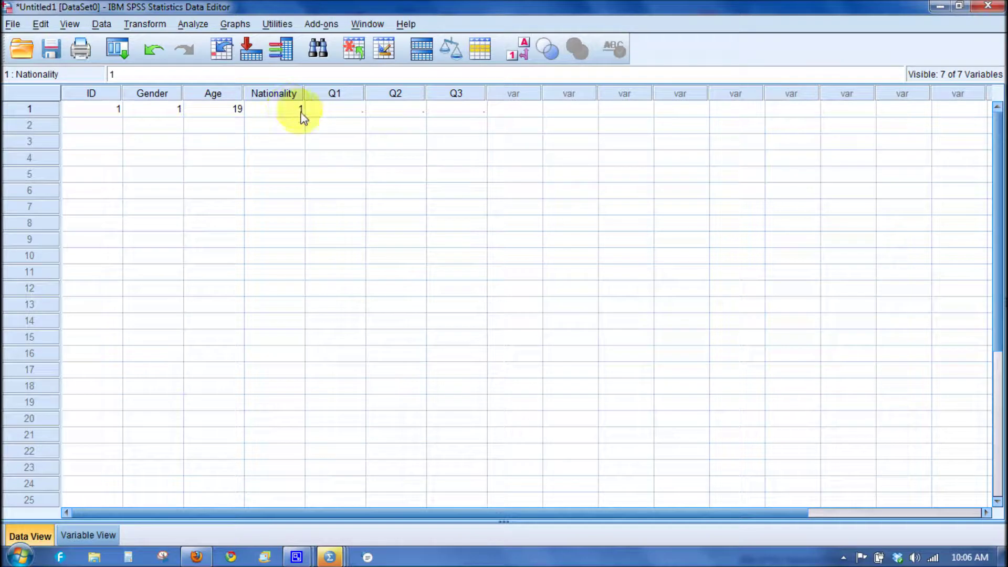
Enter the first case's answers: 4 for Q1, 6 for Q2 and 5 for Q3.
click(329, 117)
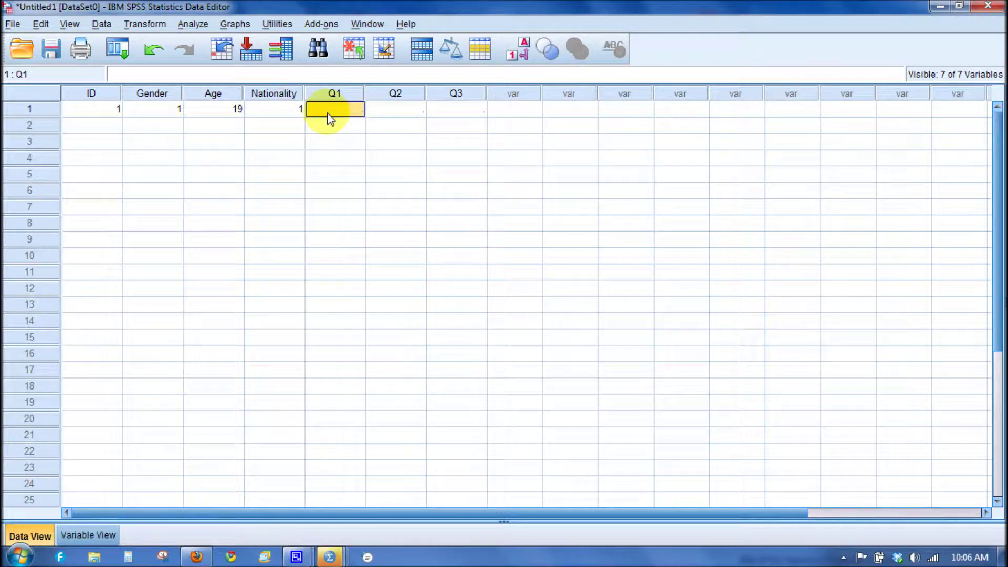
text(4)
click(383, 117)
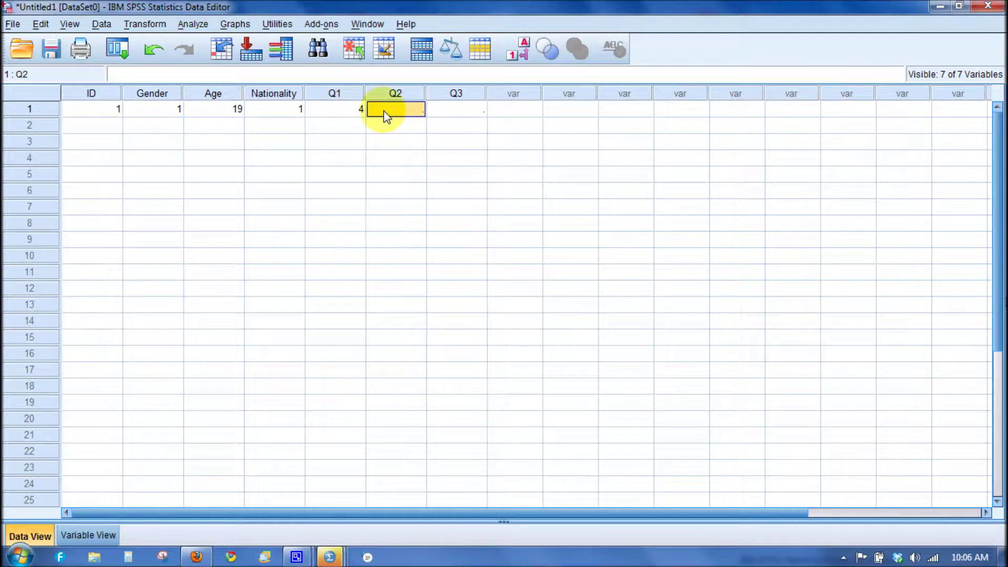
text(6)
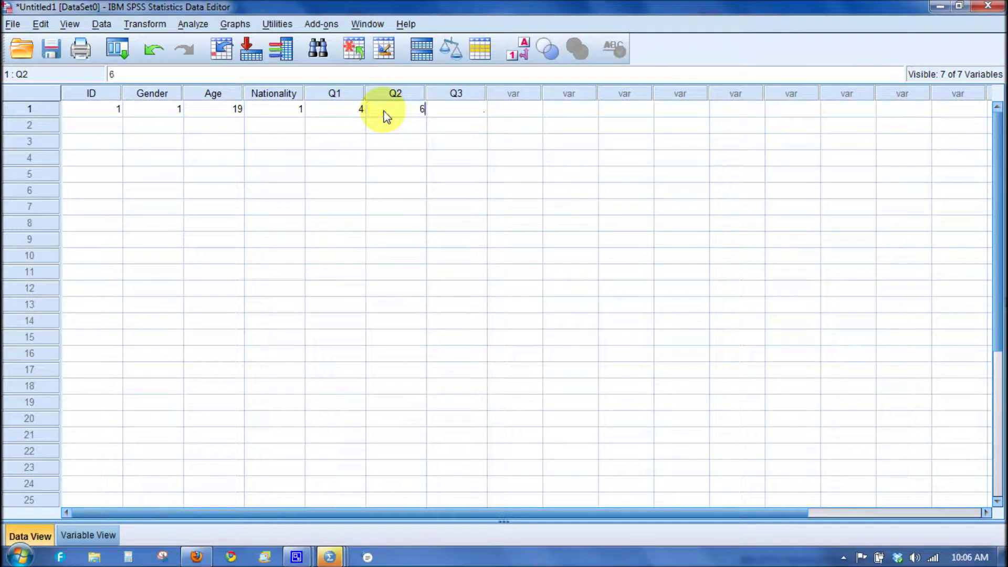
click(459, 116)
text(5)
Start the second case in row 2 with ID 2 and Gender 1.
click(101, 129)
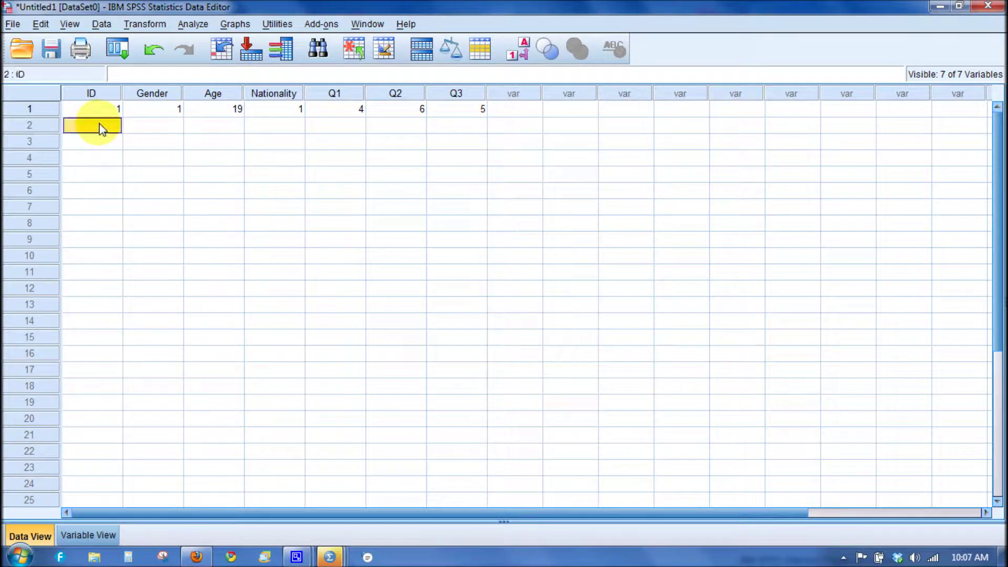
text(2)
click(190, 127)
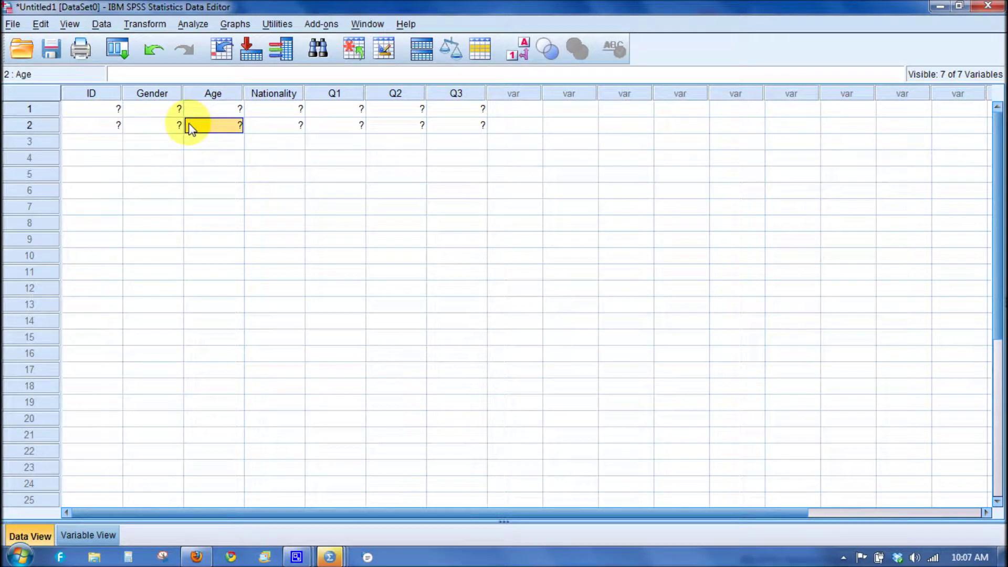
click(160, 134)
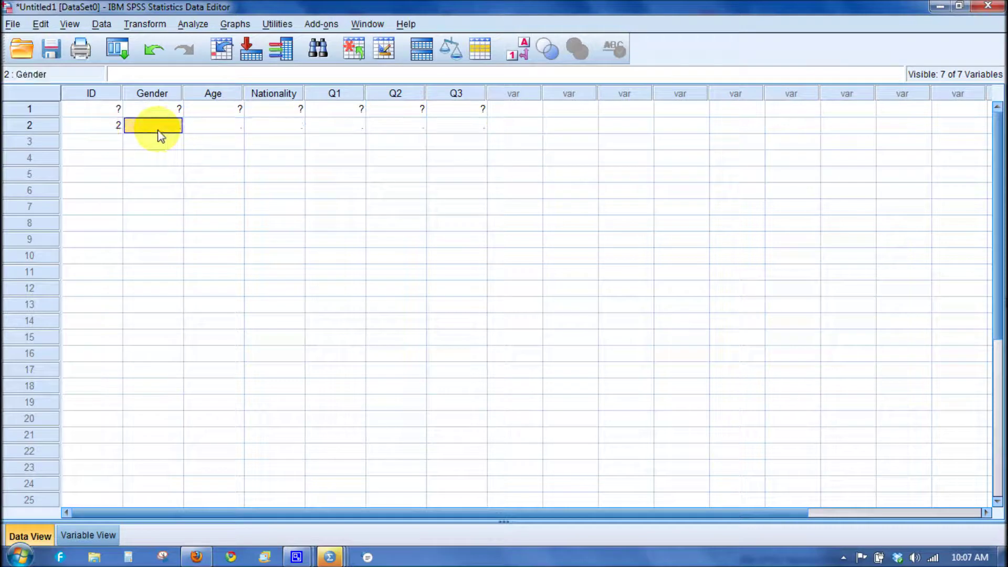
double_click(161, 128)
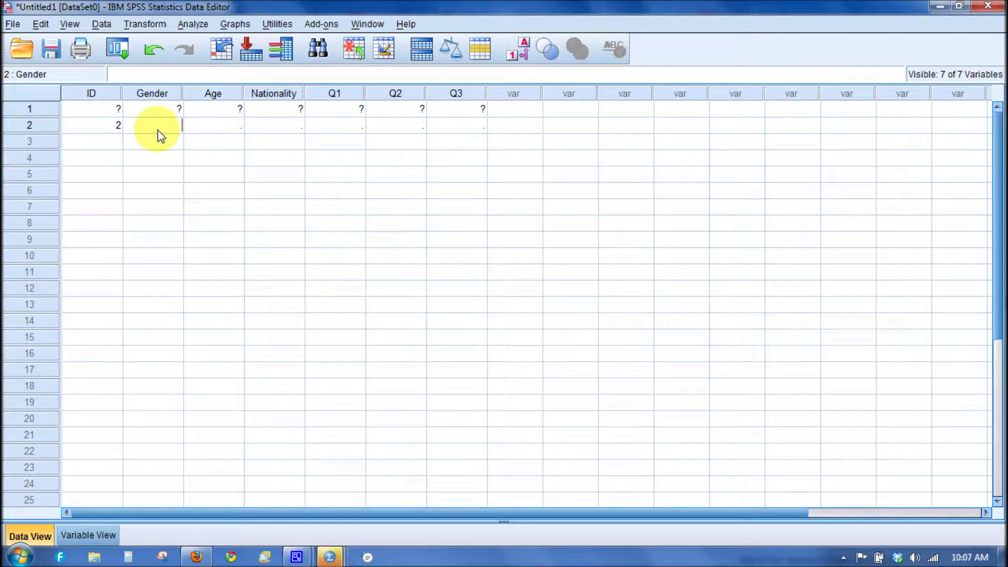
text(1)
Enter Age 21 and Nationality 2 for the second case.
click(212, 131)
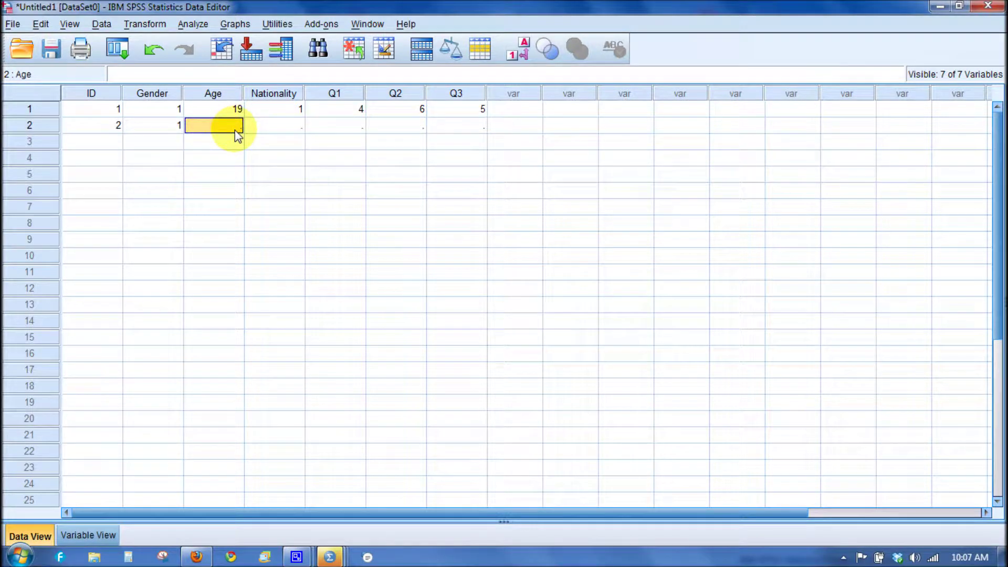
text(21)
click(292, 130)
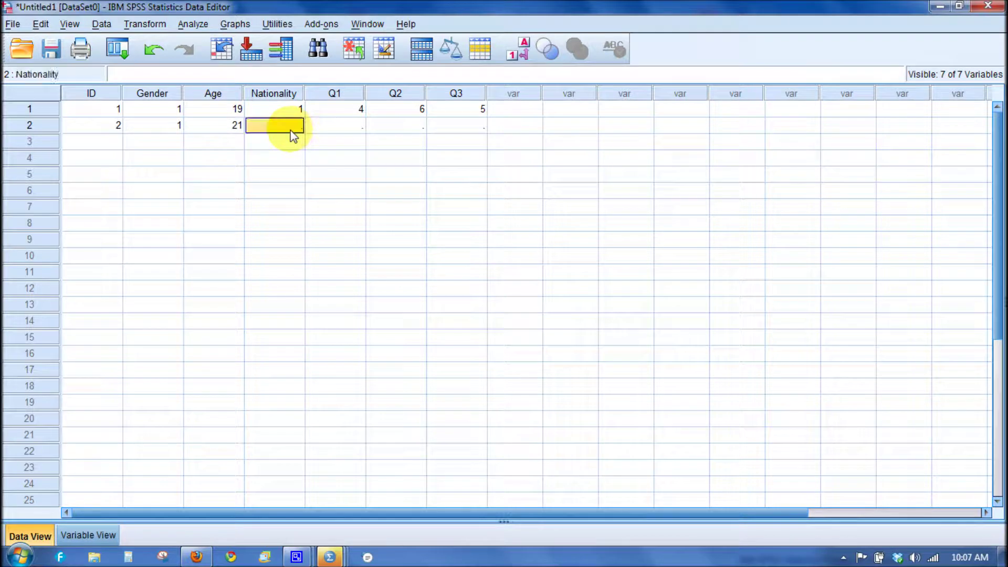
text(2)
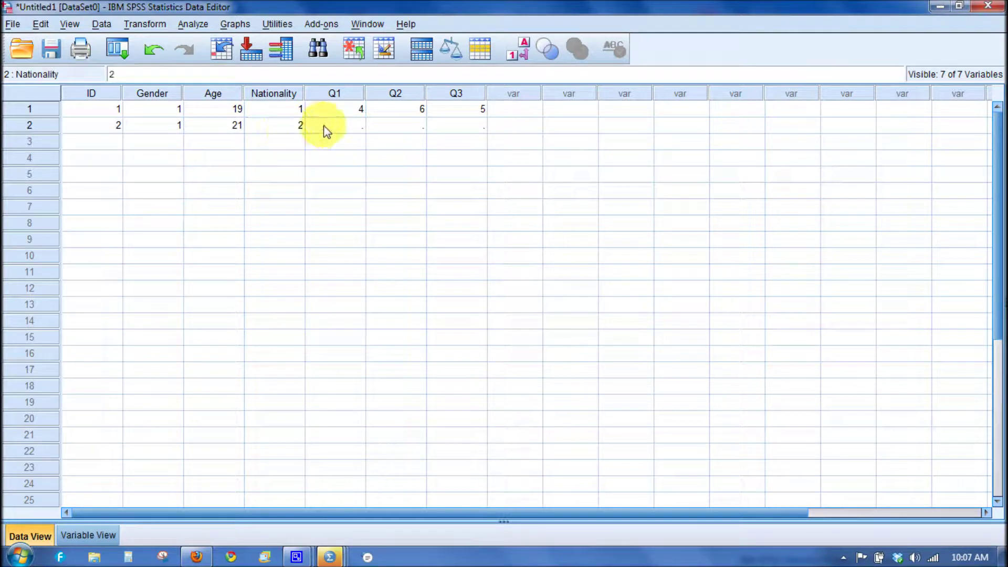
click(326, 129)
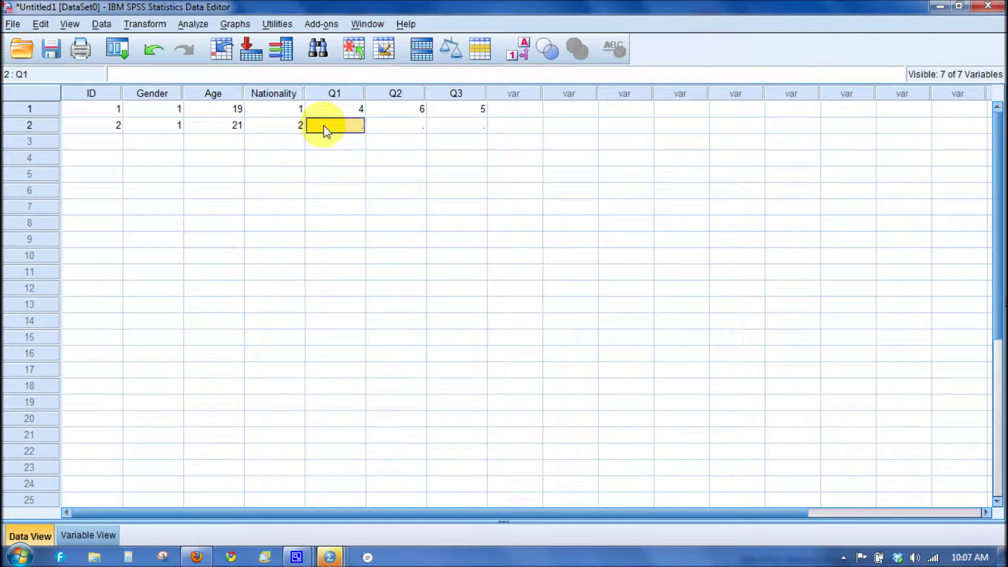
Enter the second case's answers: 1 for Q1, 2 for Q2 and 1 for Q3.
text(1)
click(389, 128)
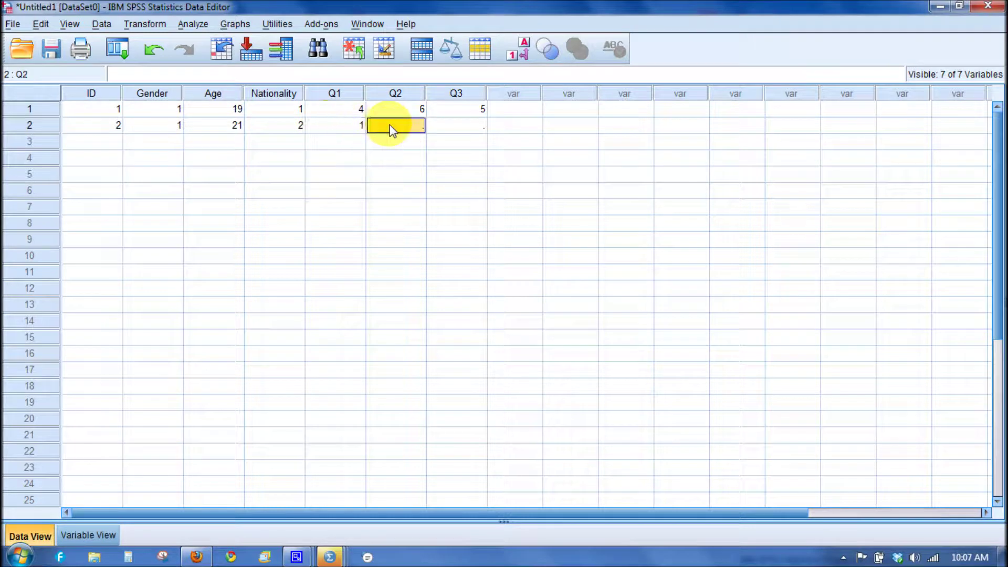
text(2)
click(454, 131)
text(1)
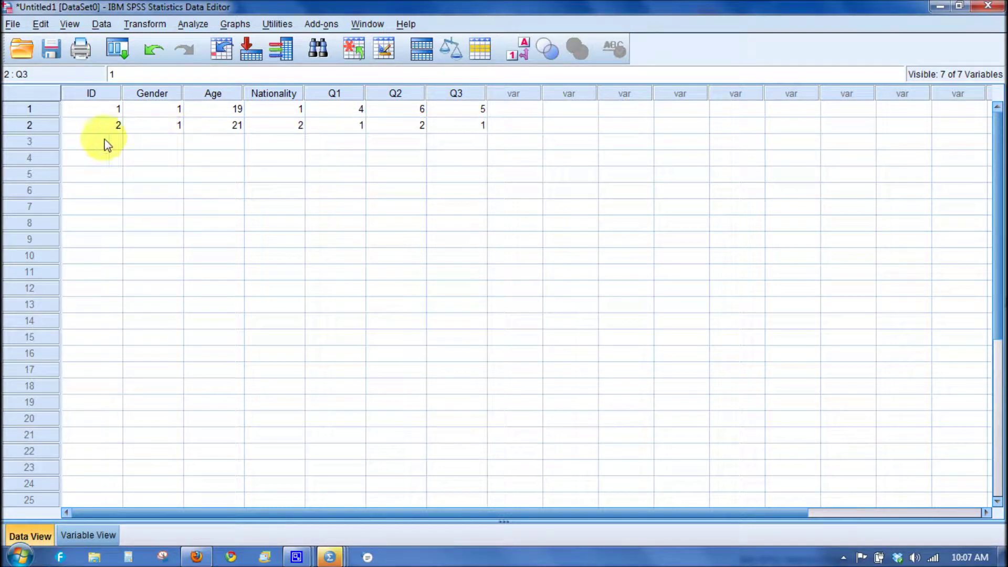
Start the third case in row 3 with ID 3, Gender 2, Age 17 and Nationality 3.
click(107, 145)
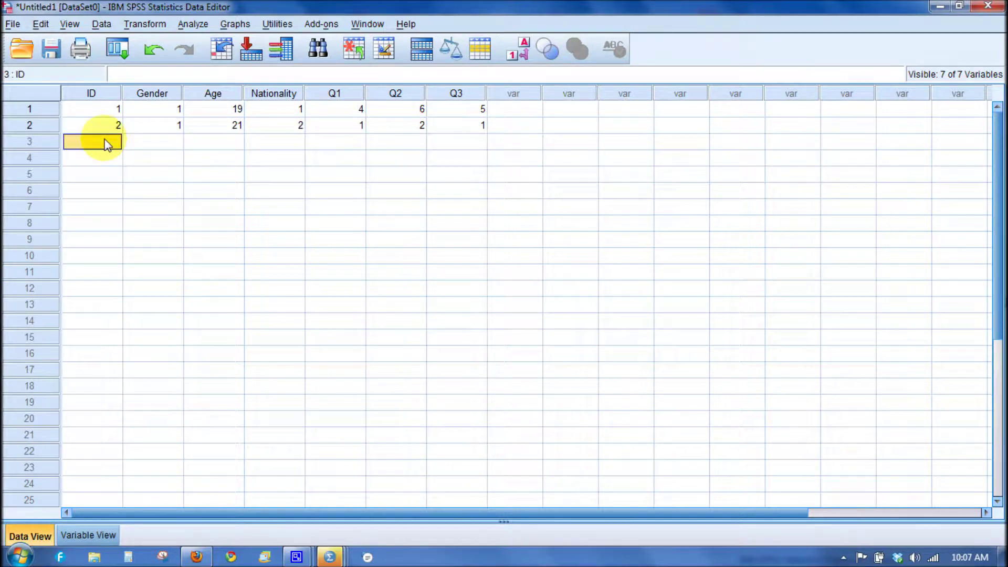
text(3)
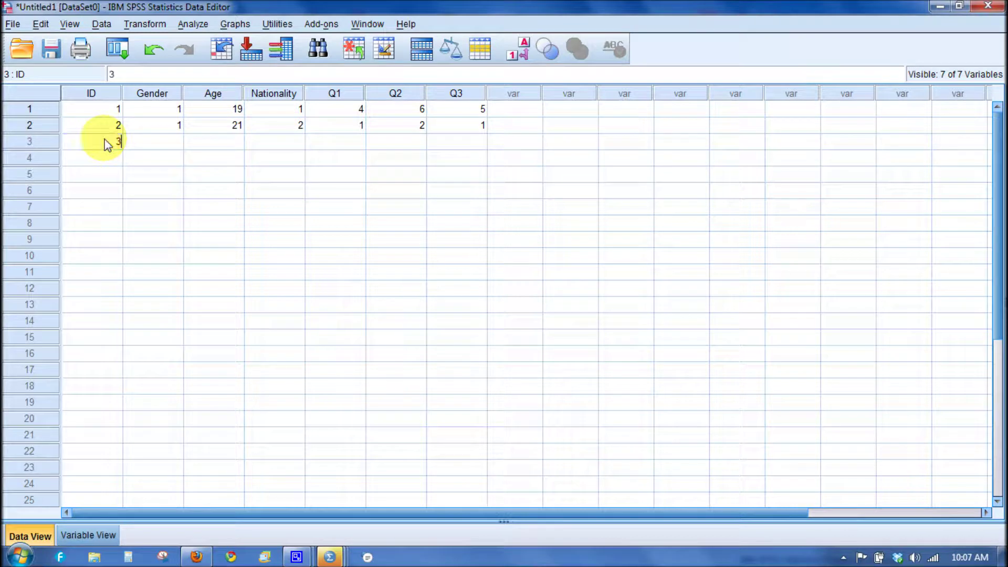
click(170, 141)
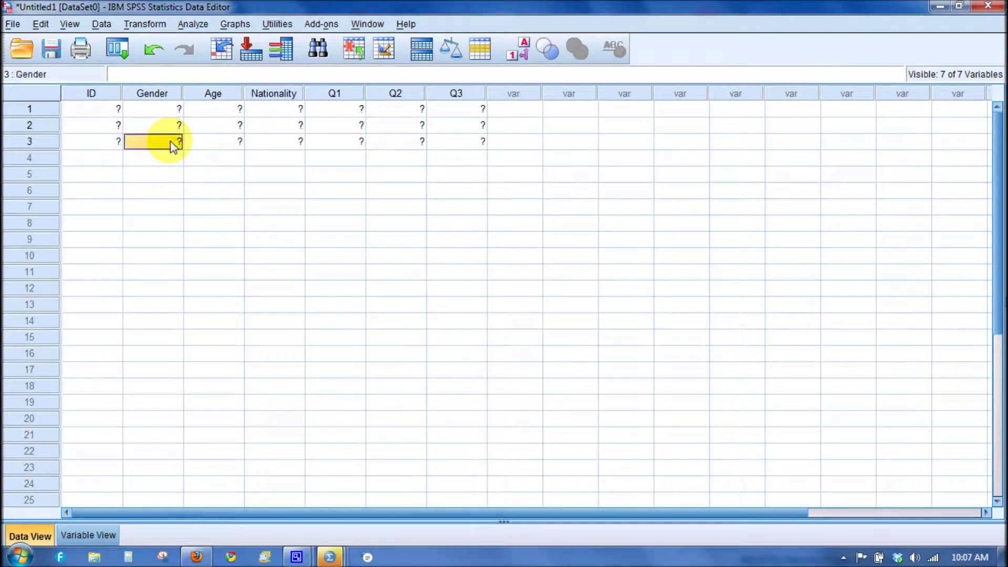
text(2)
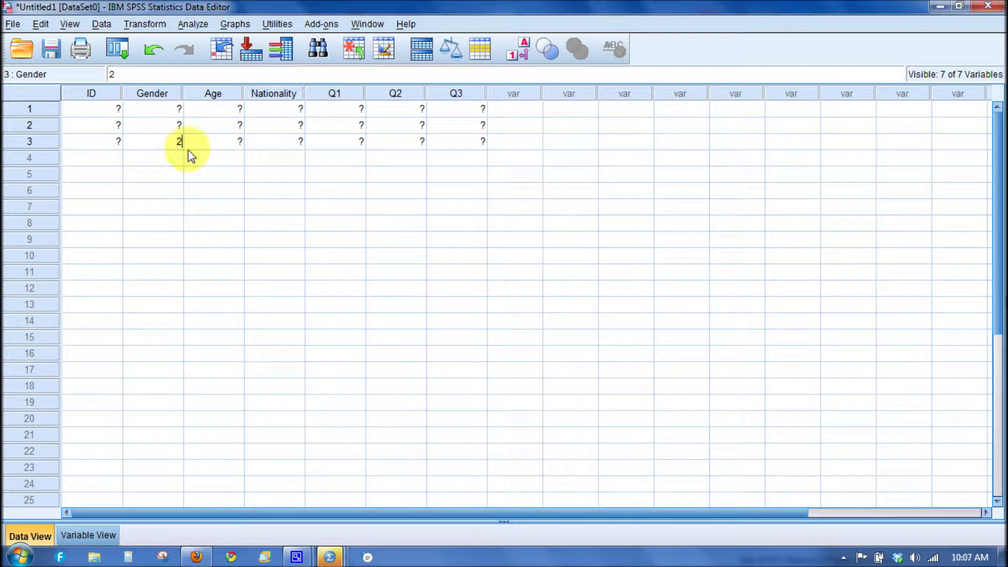
click(206, 146)
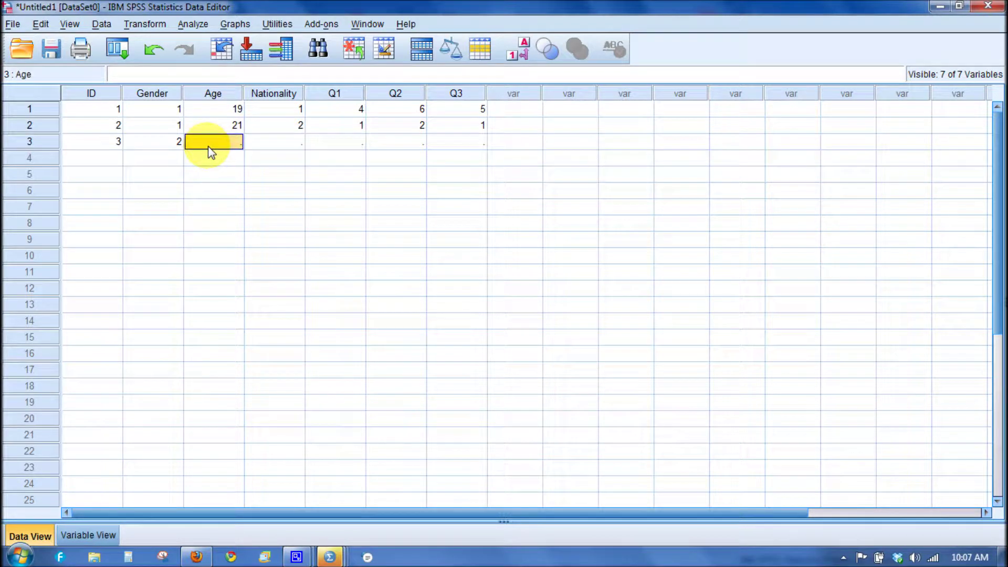
text(17)
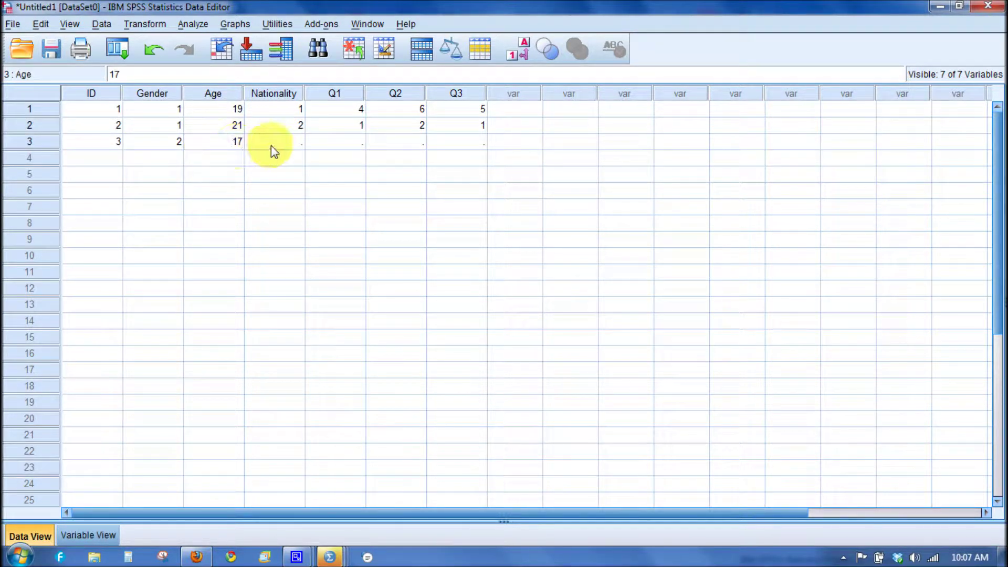
click(270, 146)
text(3)
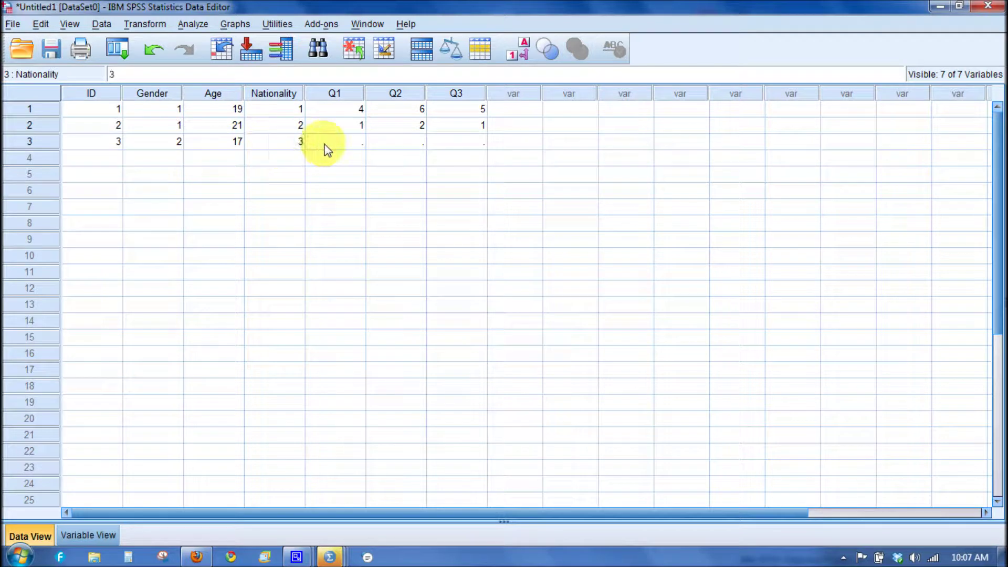
Enter the third case's answers: 5 for Q1, 2 for Q2 and 6 for Q3.
click(325, 147)
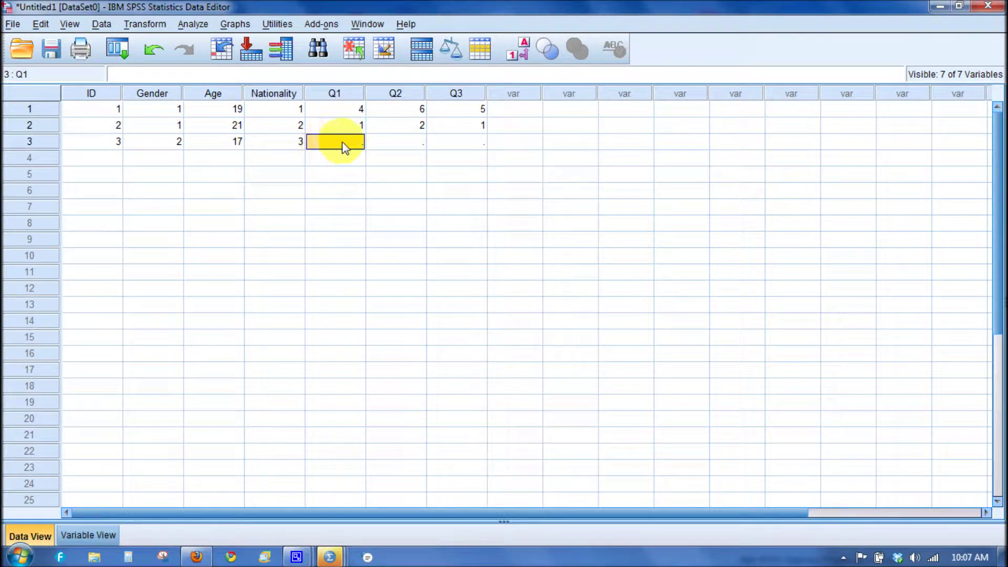
text(5)
click(404, 143)
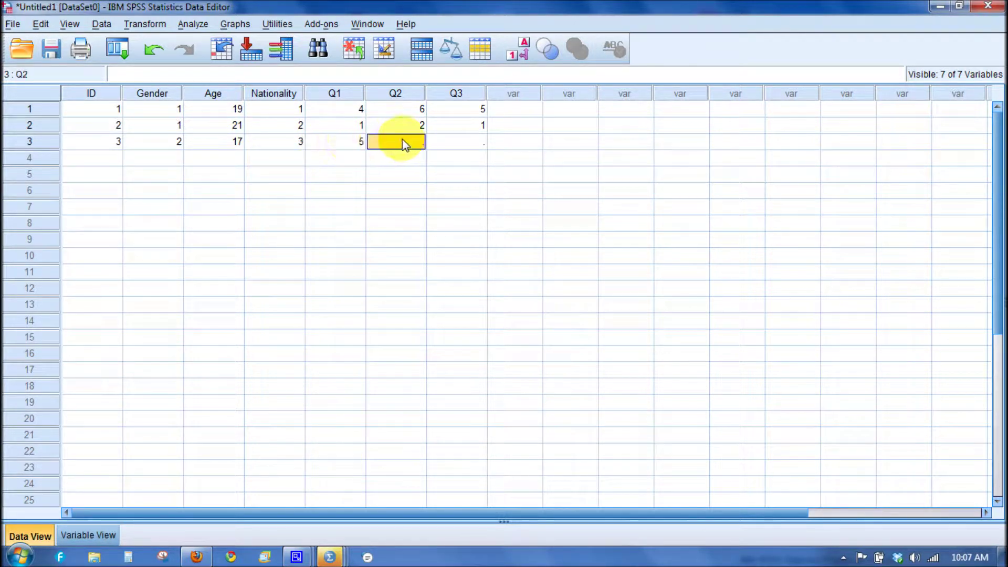
text(2)
click(481, 140)
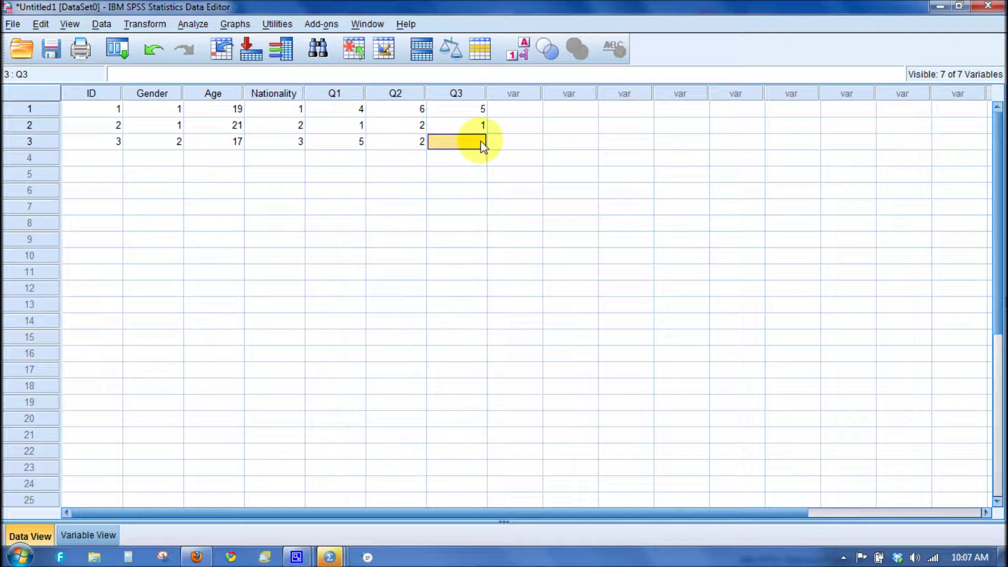
text(6)
Start the fourth case in row 4 with ID 4, Gender 2, Age 20 and Nationality 4.
click(112, 168)
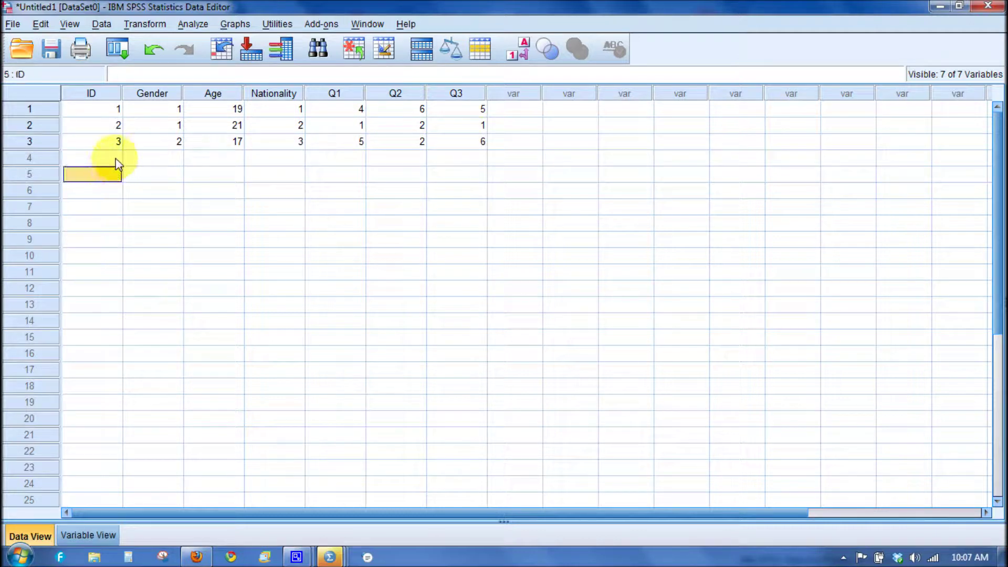
click(116, 157)
text(4)
click(153, 159)
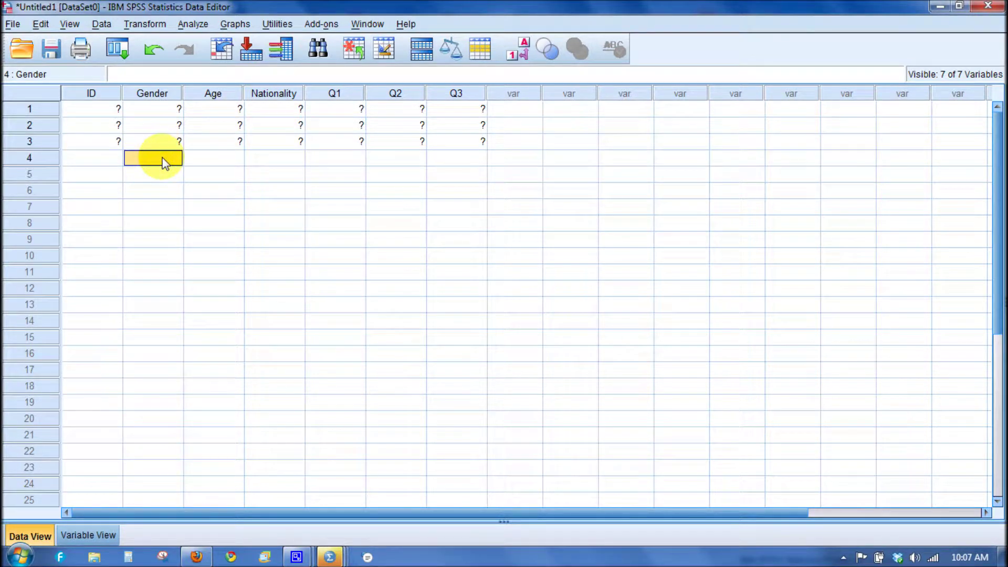
text(2)
click(225, 160)
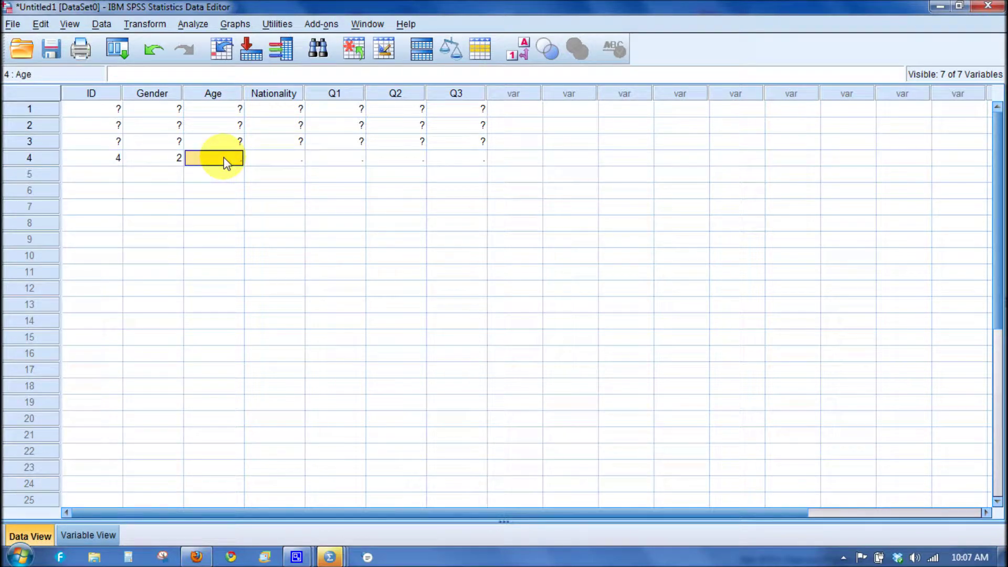
text(20)
click(267, 160)
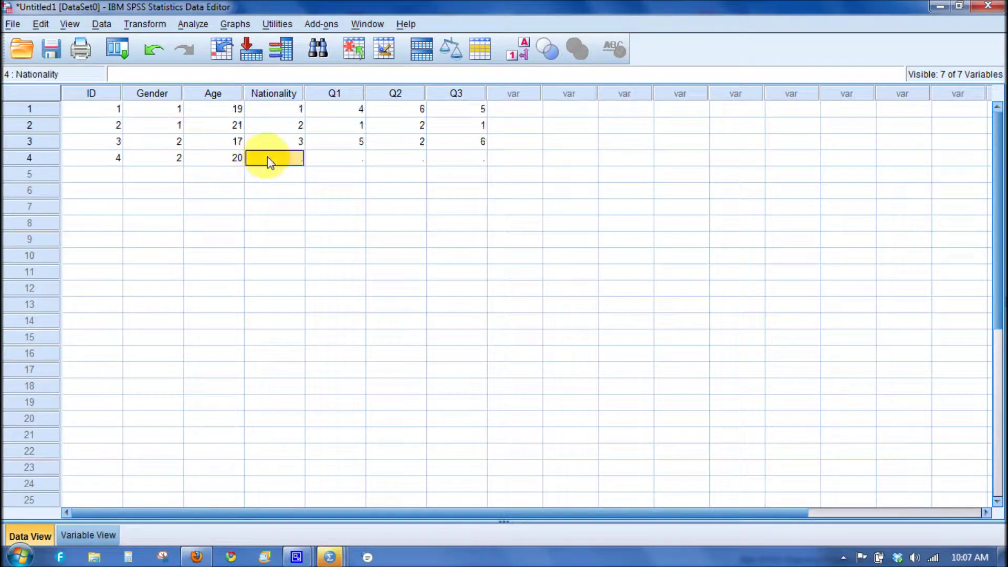
text(4)
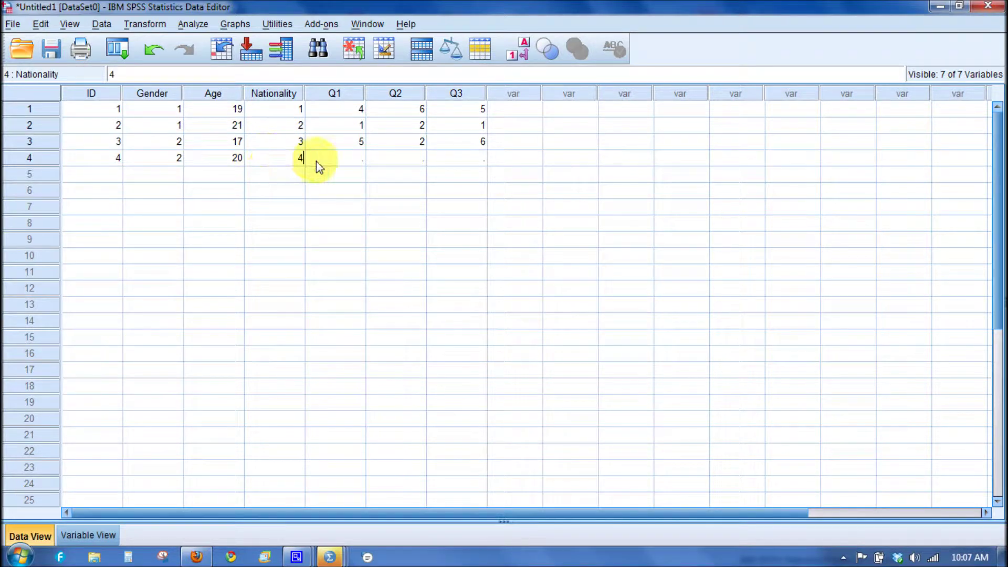
Enter the fourth case's answers: 3 for Q1, 5 for Q2 and 6 for Q3.
click(320, 160)
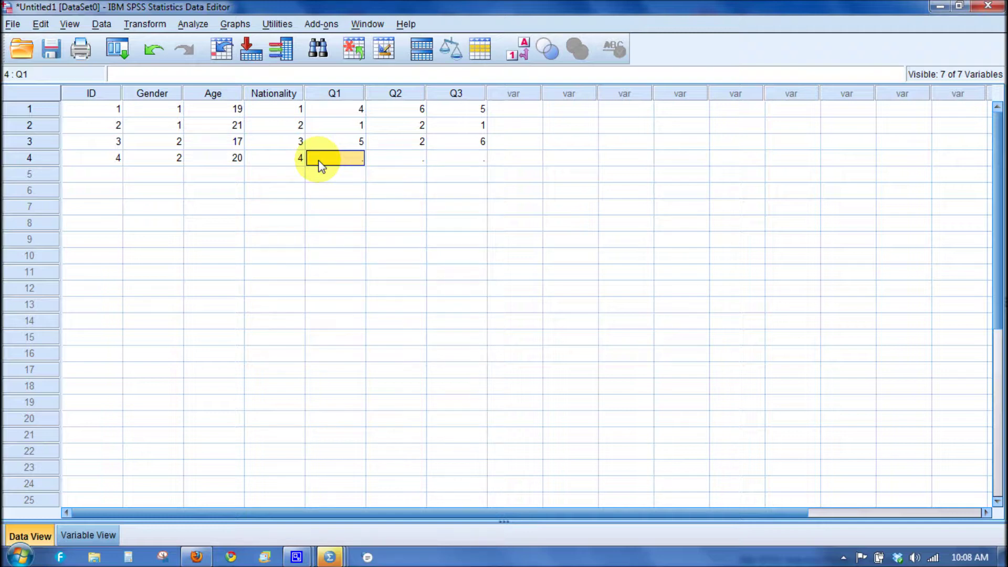
text(3)
click(402, 165)
text(5)
click(462, 163)
text(6)
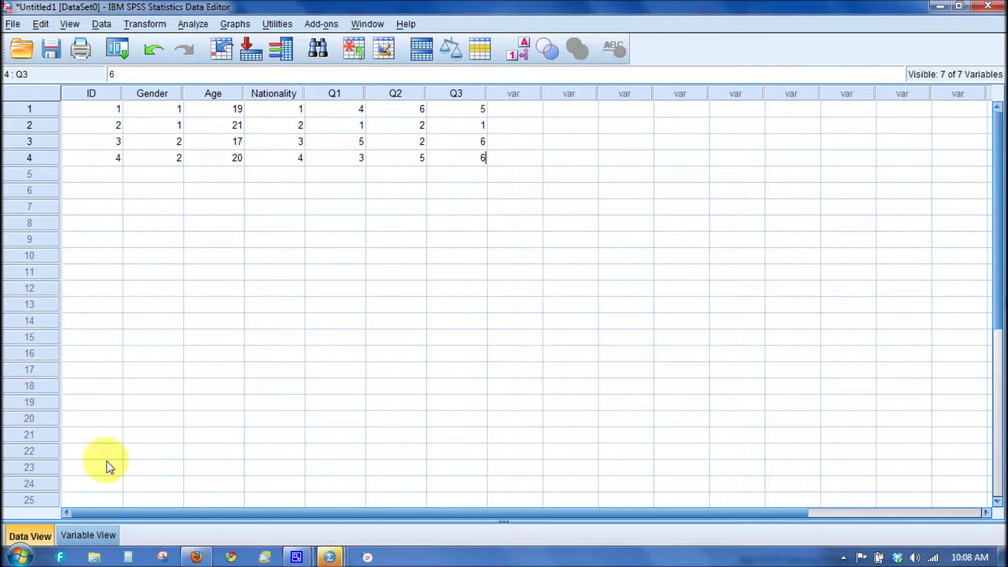
Review the variable definitions in Variable View and return to the case data.
click(93, 536)
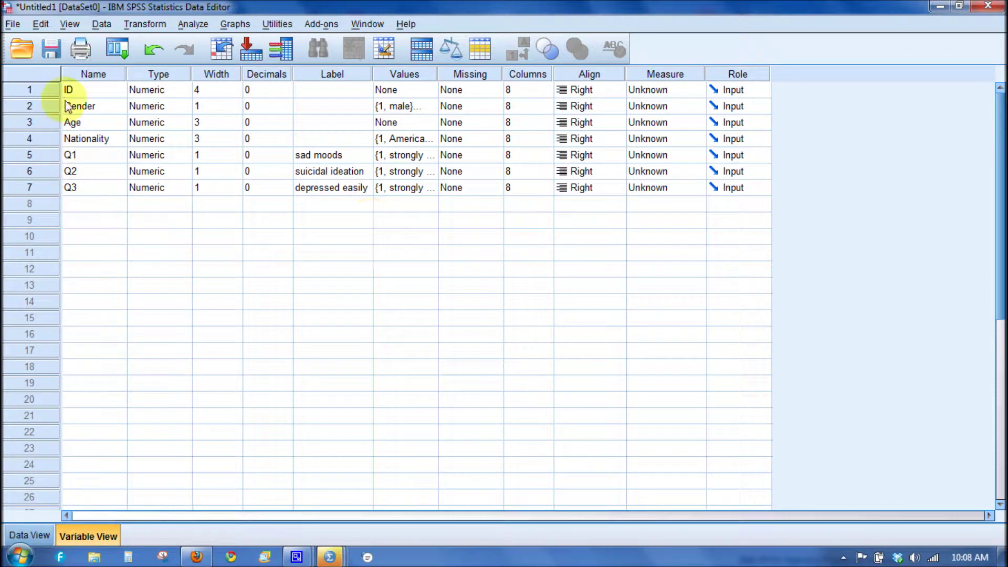
click(33, 536)
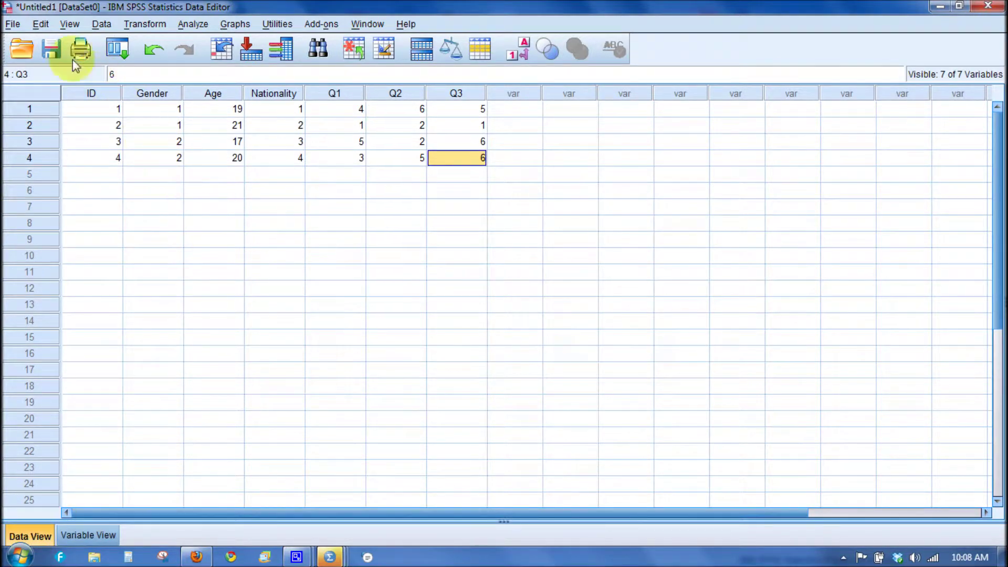
Start saving the data set under a new name, with the Desktop as the save location.
click(13, 25)
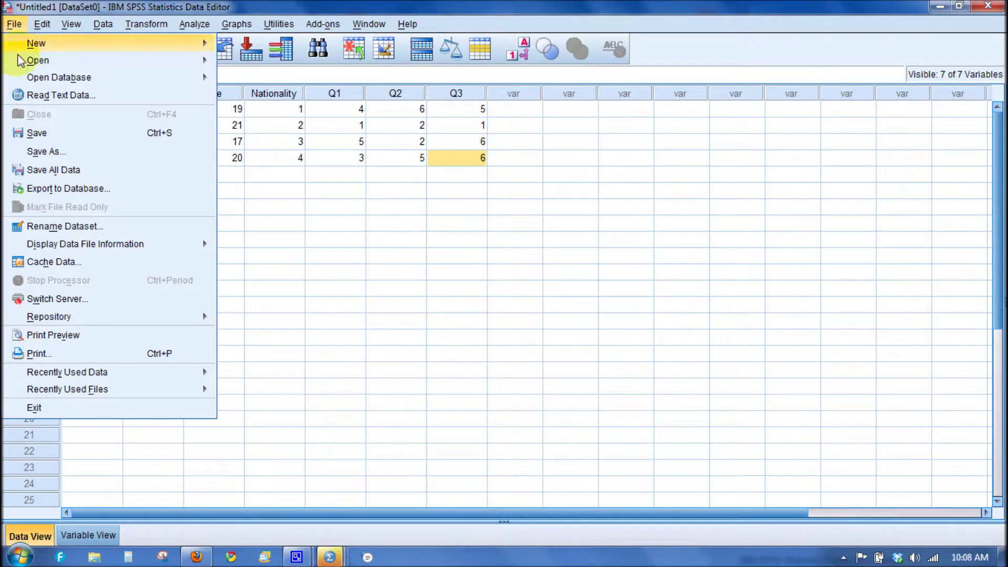
click(37, 152)
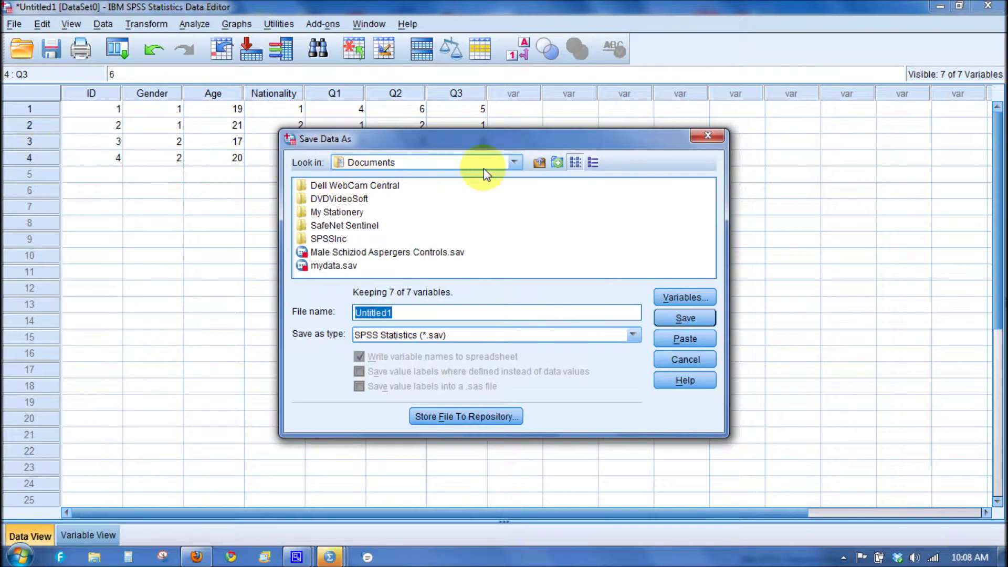
click(514, 163)
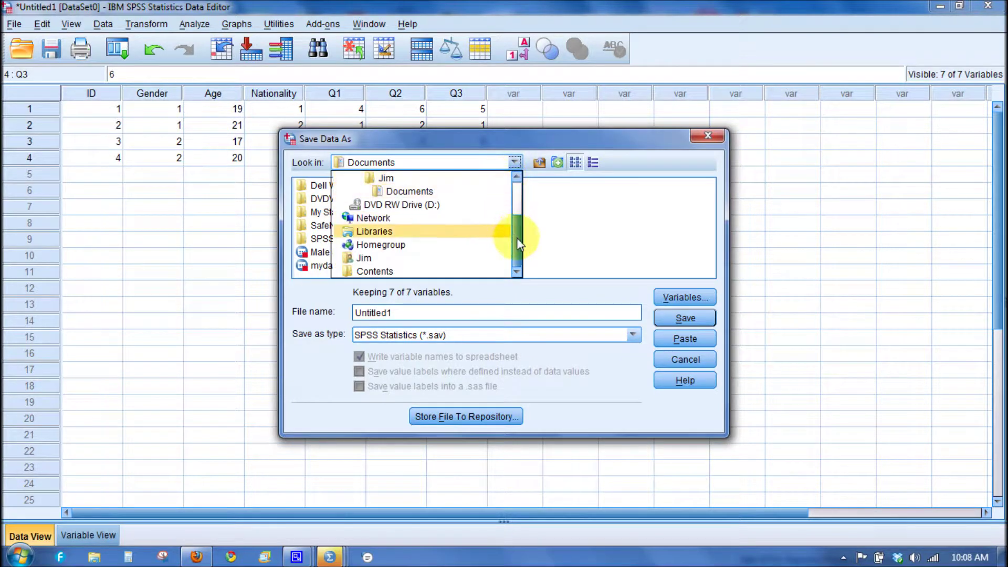
drag(520, 244, 522, 184)
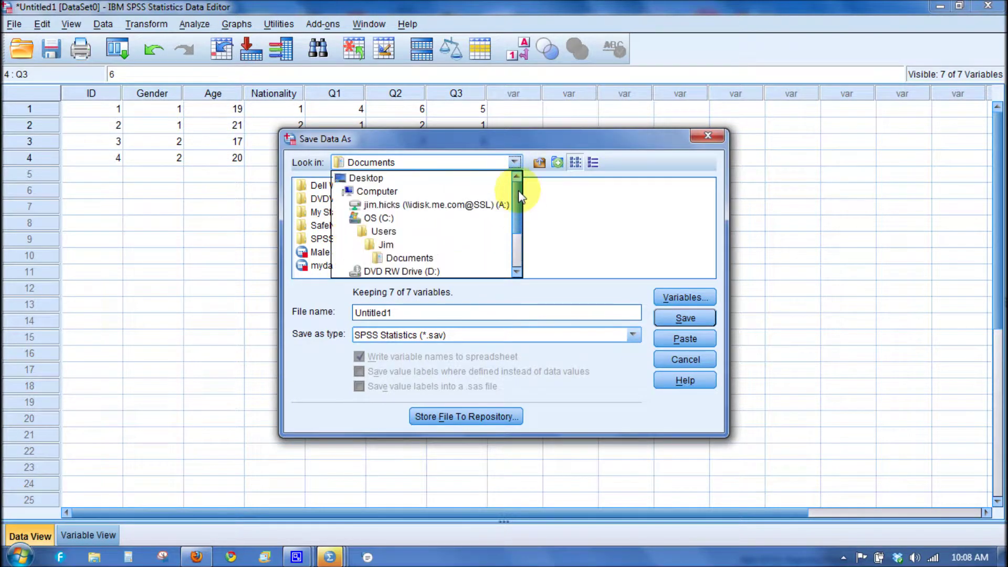
click(376, 178)
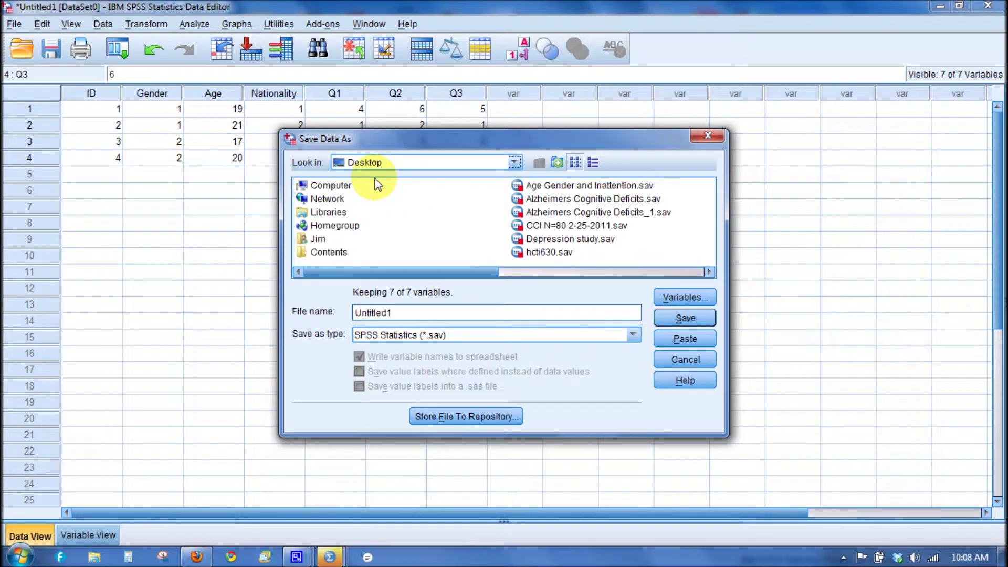
Name the file Depression study.sav and save it as SPSS Statistics data, replacing the existing file of that name.
click(398, 316)
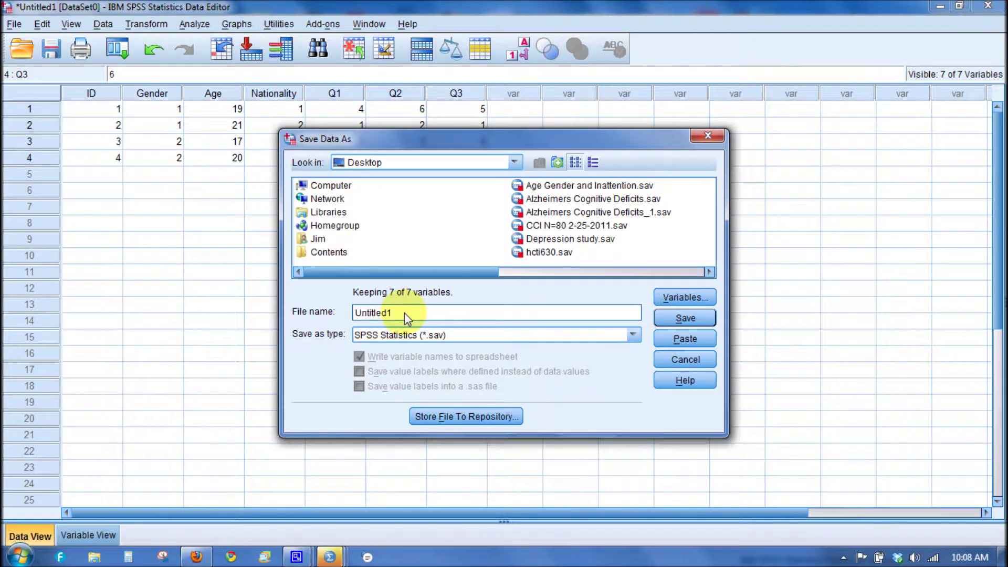
key(BackSpace)
key(BackSpace)
key(BackSpace)
key(BackSpace)
key(BackSpace)
text(Depression)
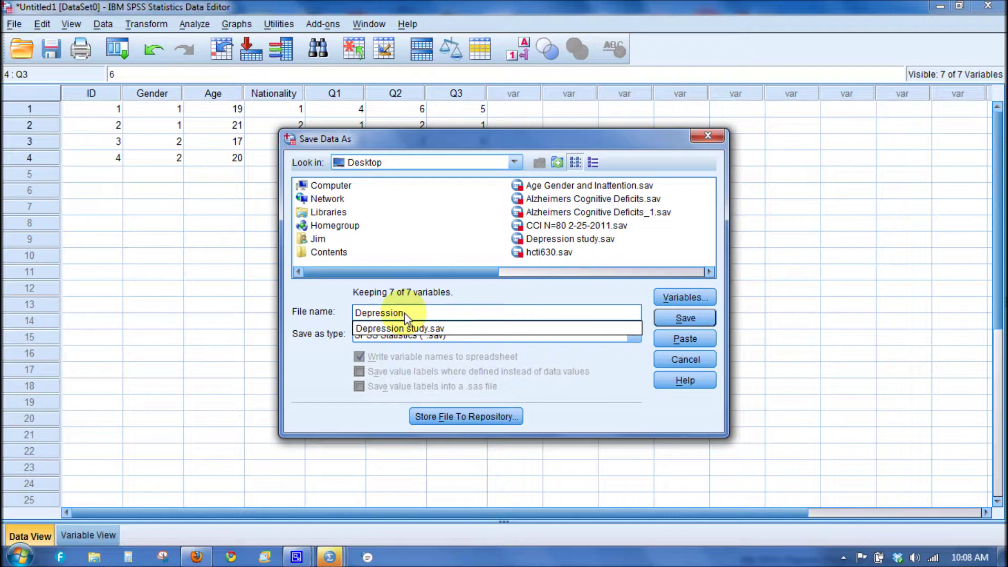
text( study)
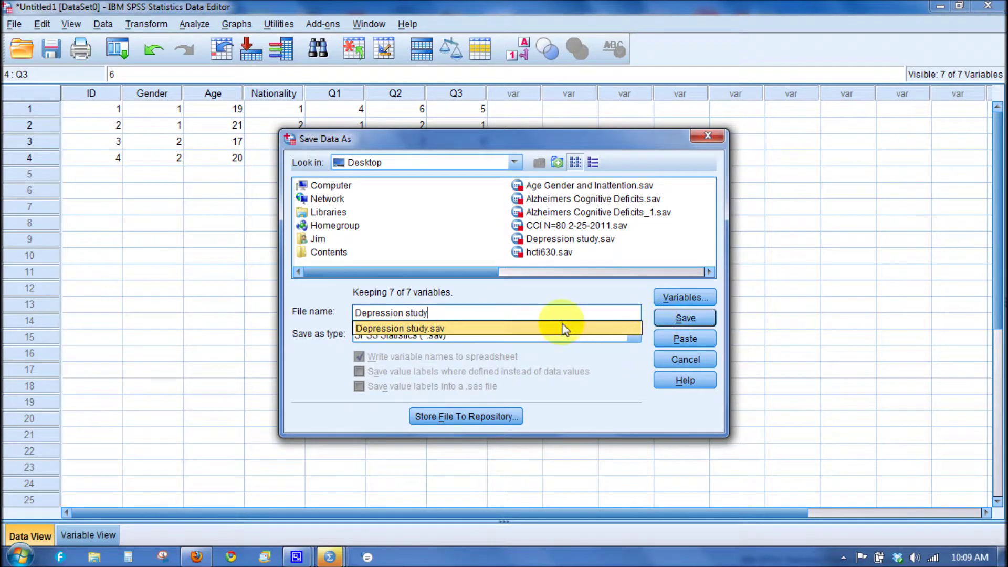
click(537, 328)
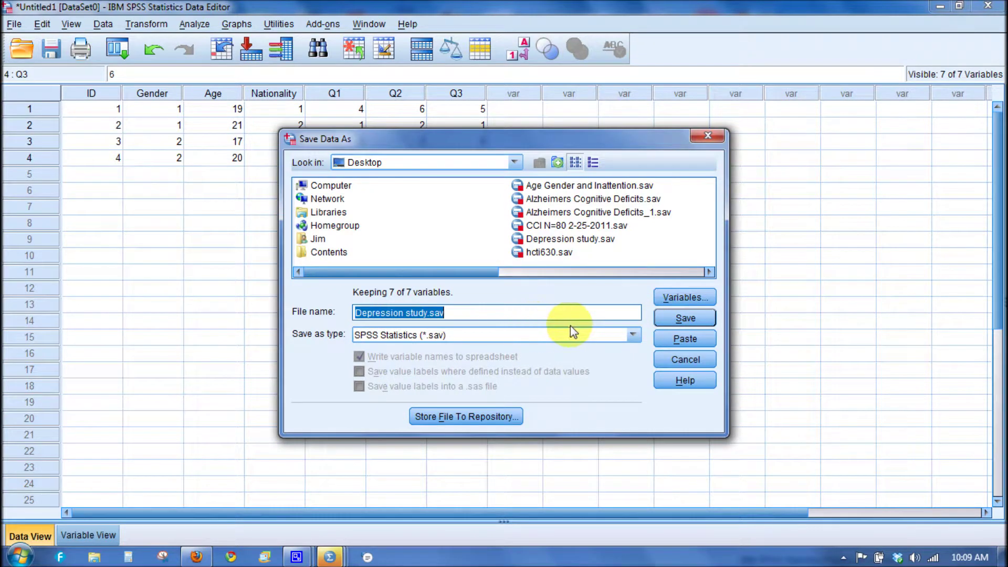
click(682, 318)
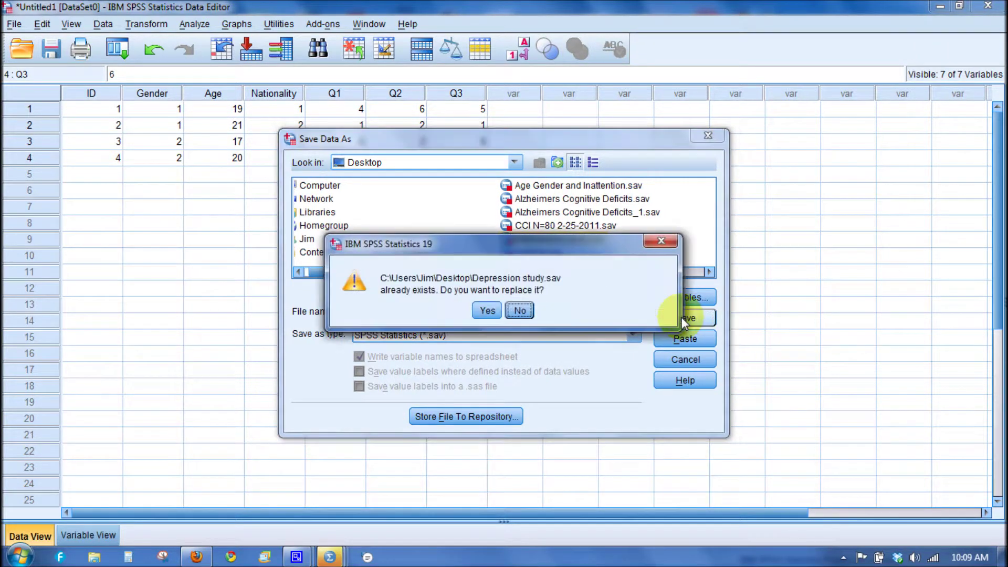
click(487, 309)
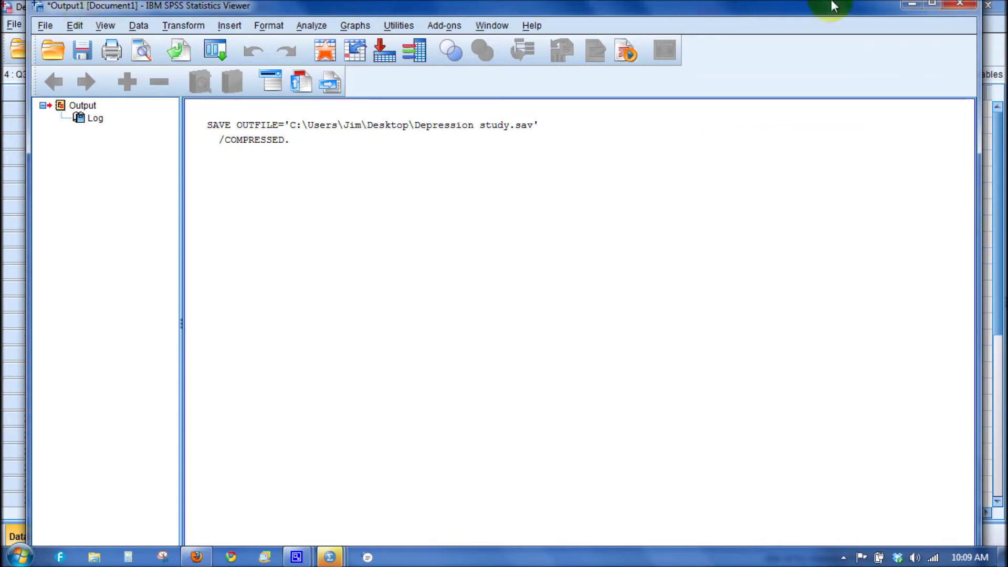
Close the output viewer window without saving its contents.
click(961, 4)
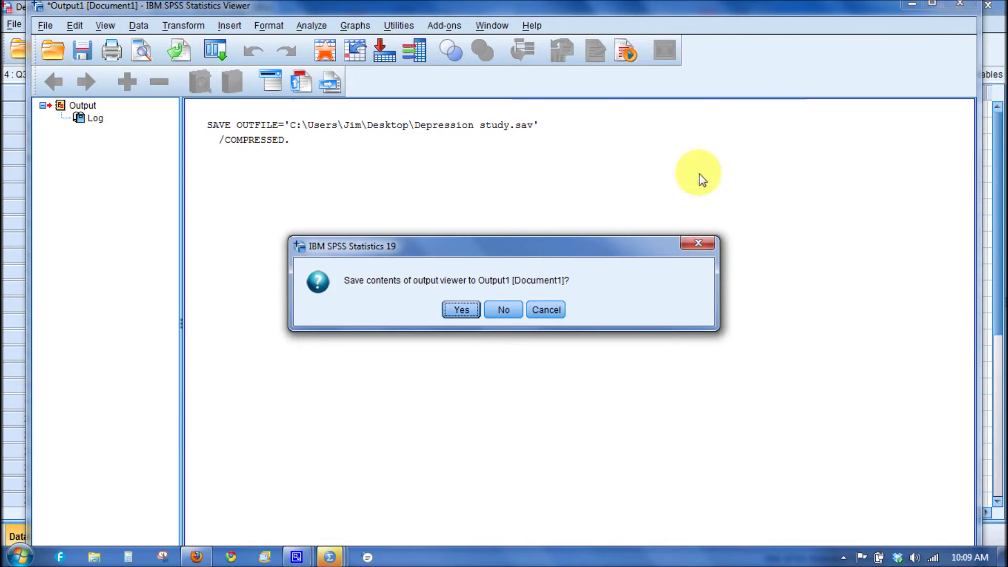
click(505, 310)
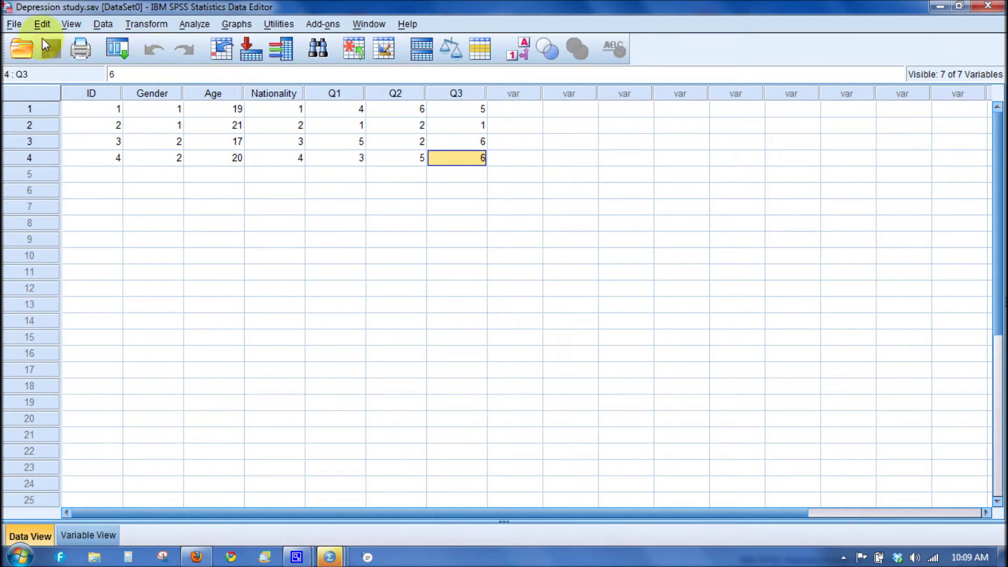
Exit the program now that the Depression study.sav data set is saved.
click(14, 25)
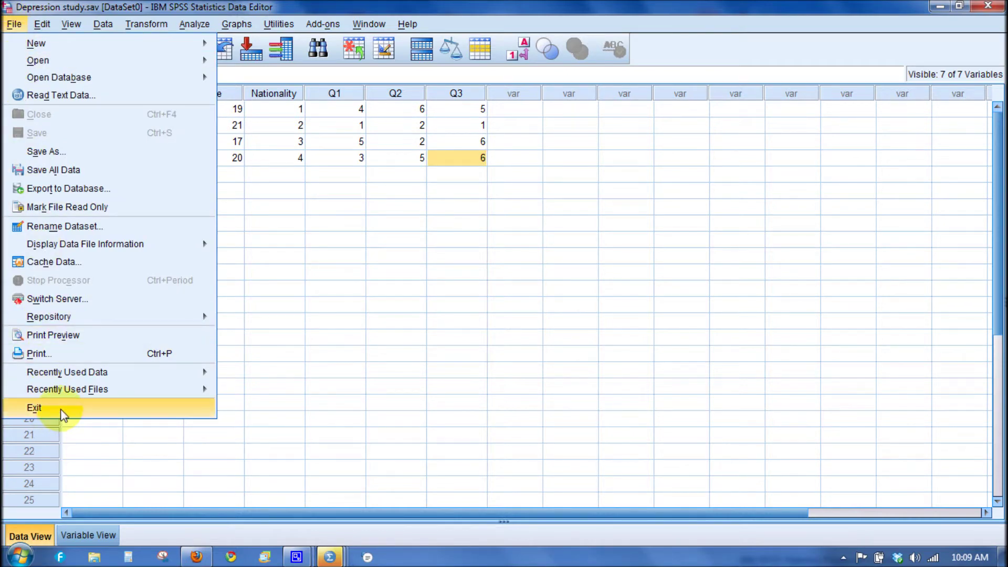
click(35, 408)
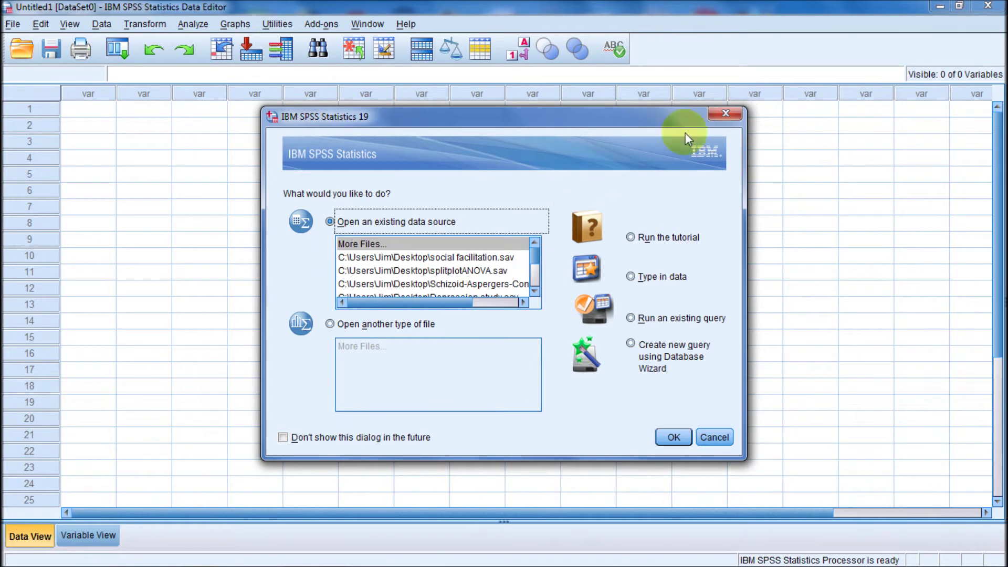
Dismiss the startup dialog and reopen Depression study.sav from the recently used data files.
click(726, 113)
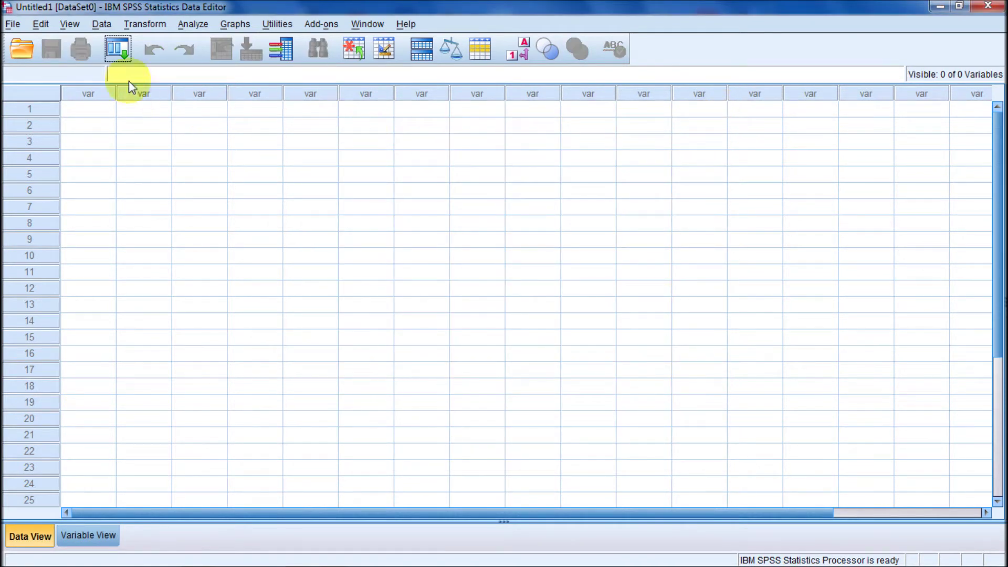
click(13, 25)
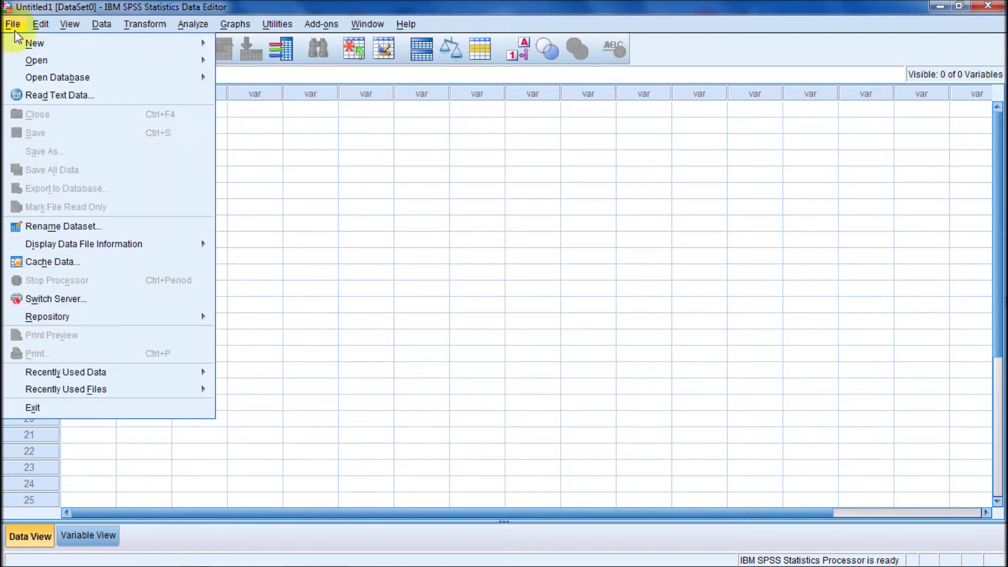
mouse_move(75, 377)
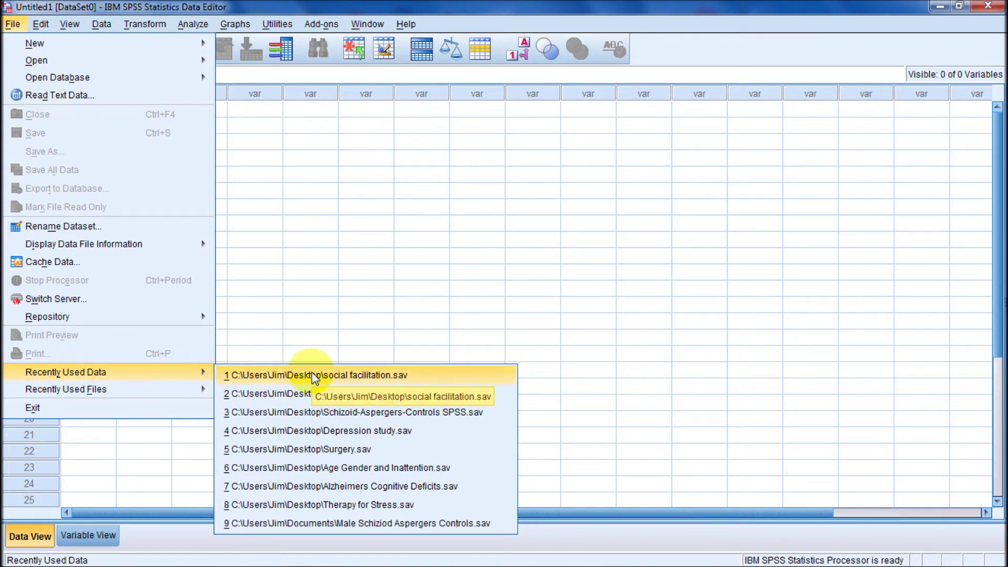
click(315, 432)
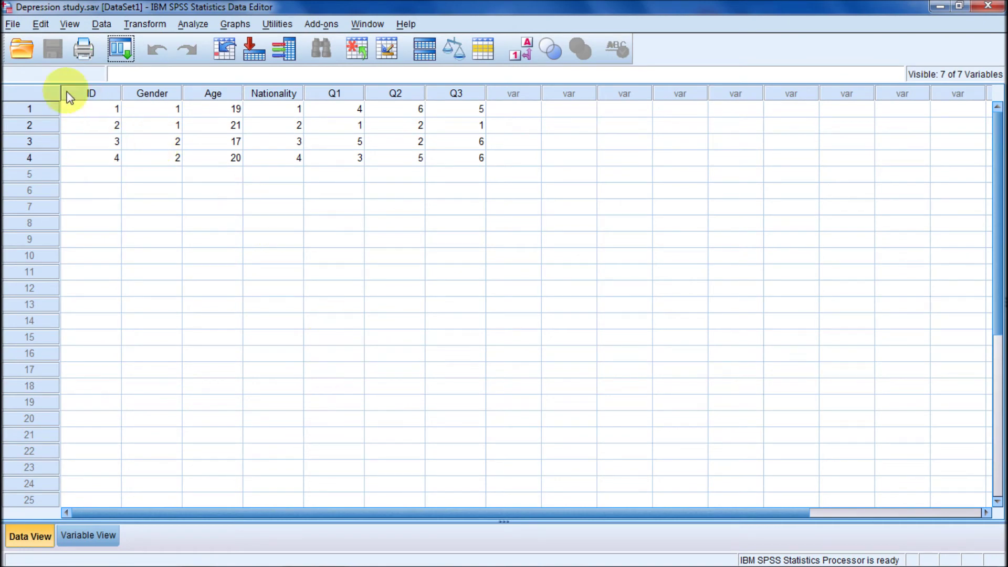
Start exiting the program from the reopened Depression study.sav data set.
click(13, 25)
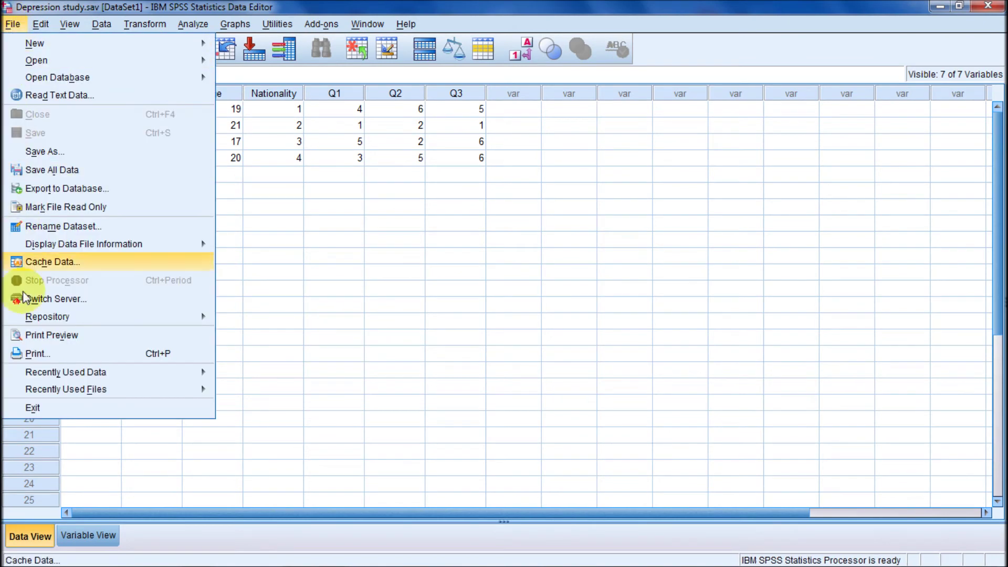
click(51, 411)
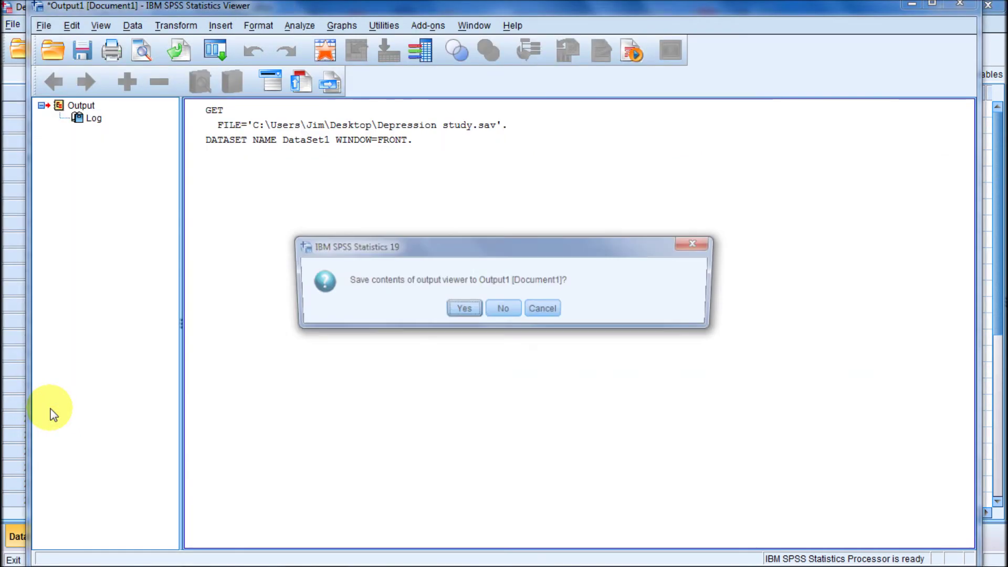